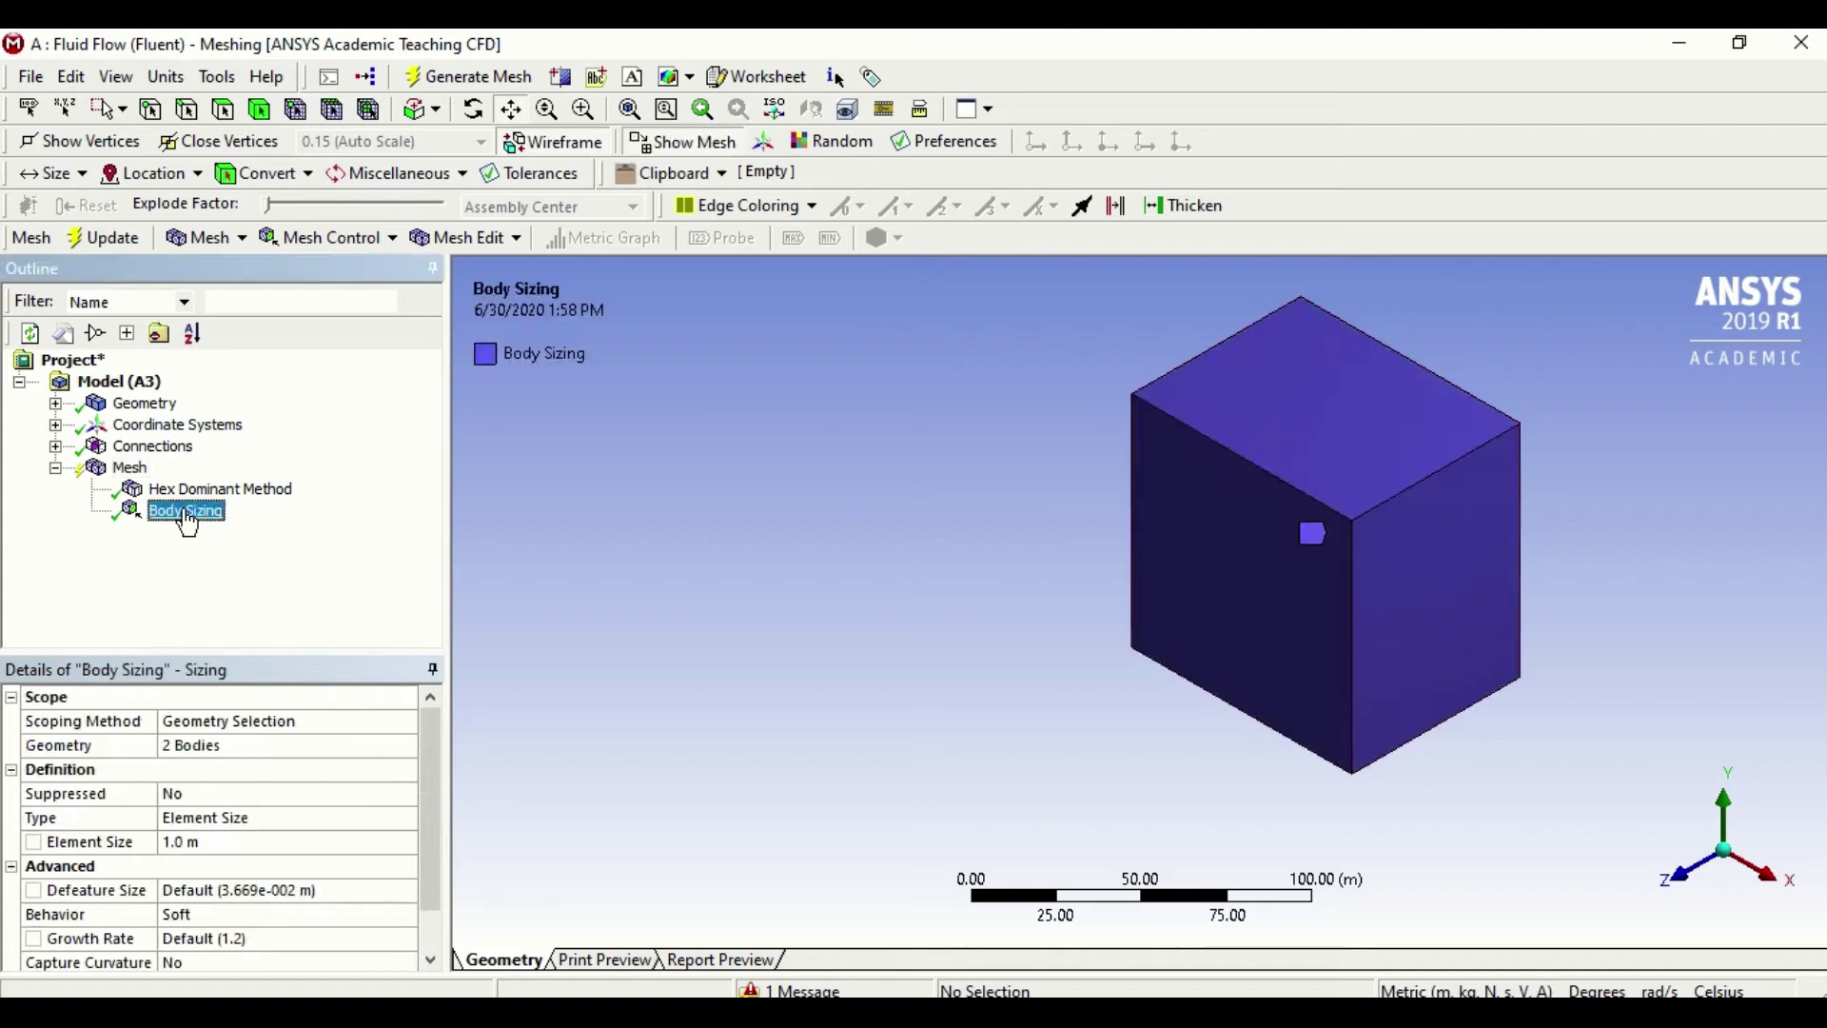
# Delete the Body Sizing control, leaving only the Hex Dominant Method under Mesh
pyautogui.click(190, 842)
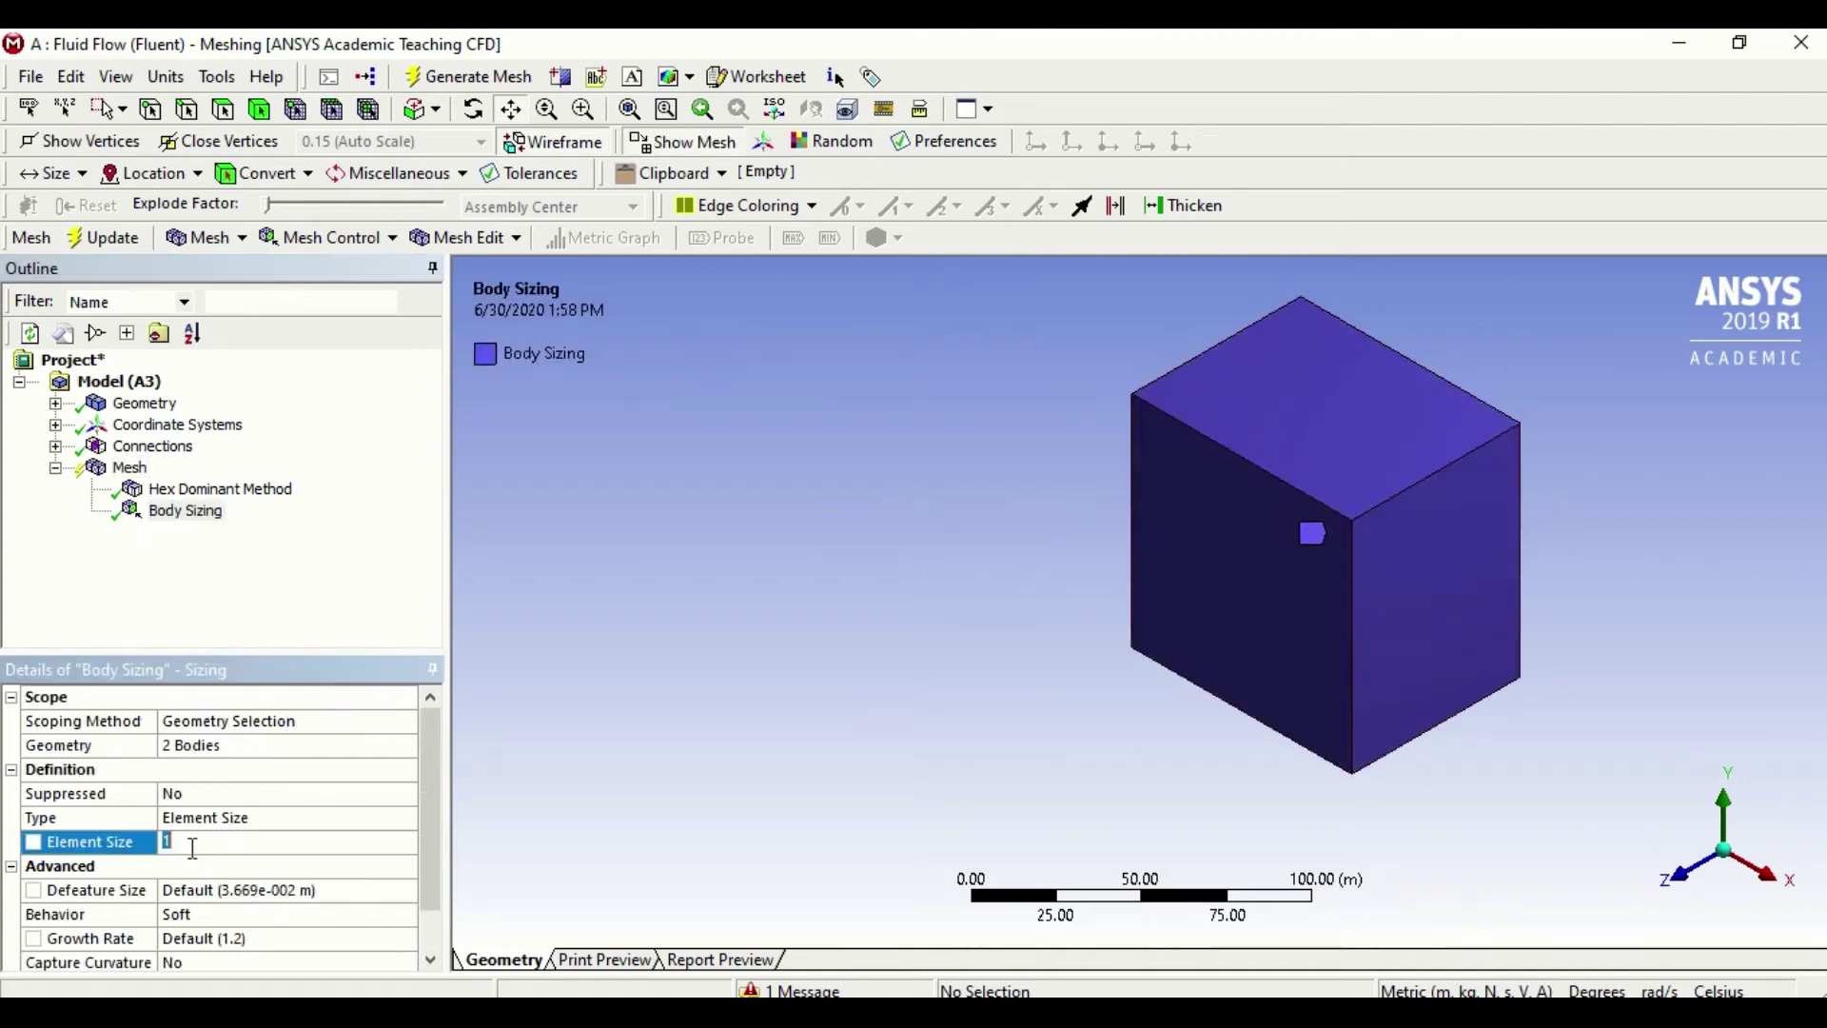
pyautogui.click(193, 515)
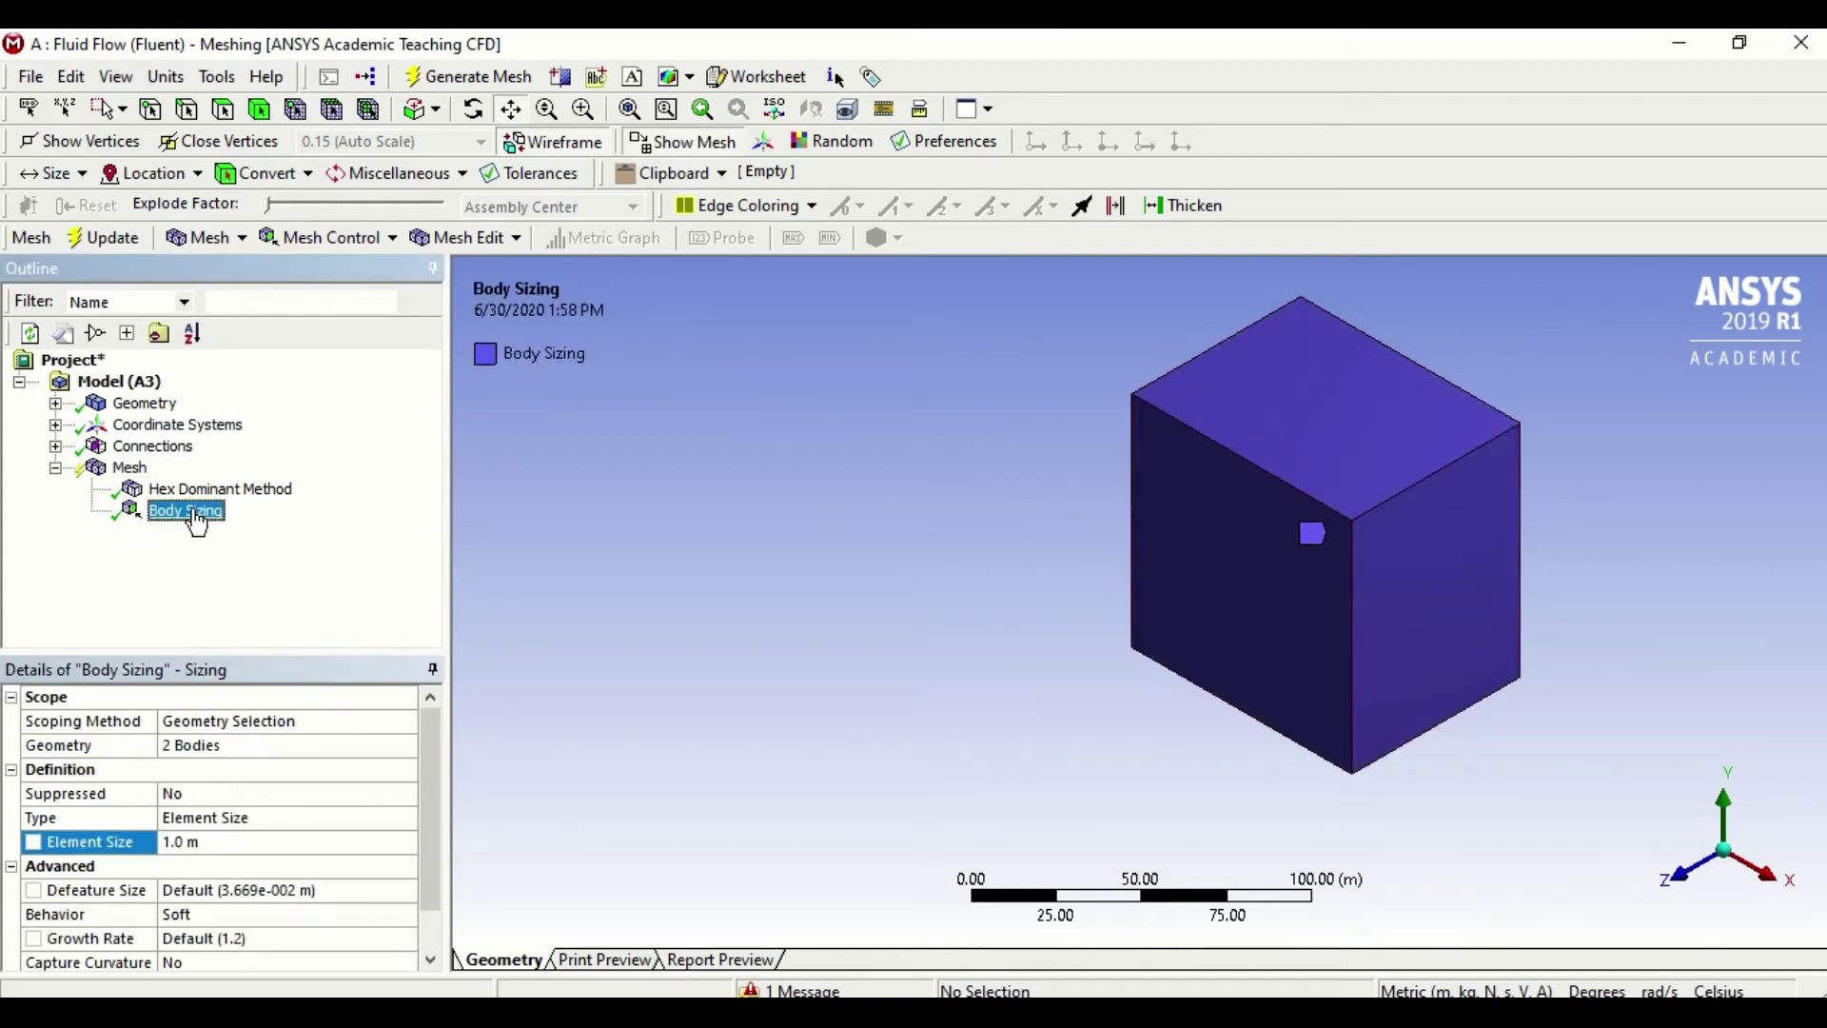
pyautogui.rightClick(198, 522)
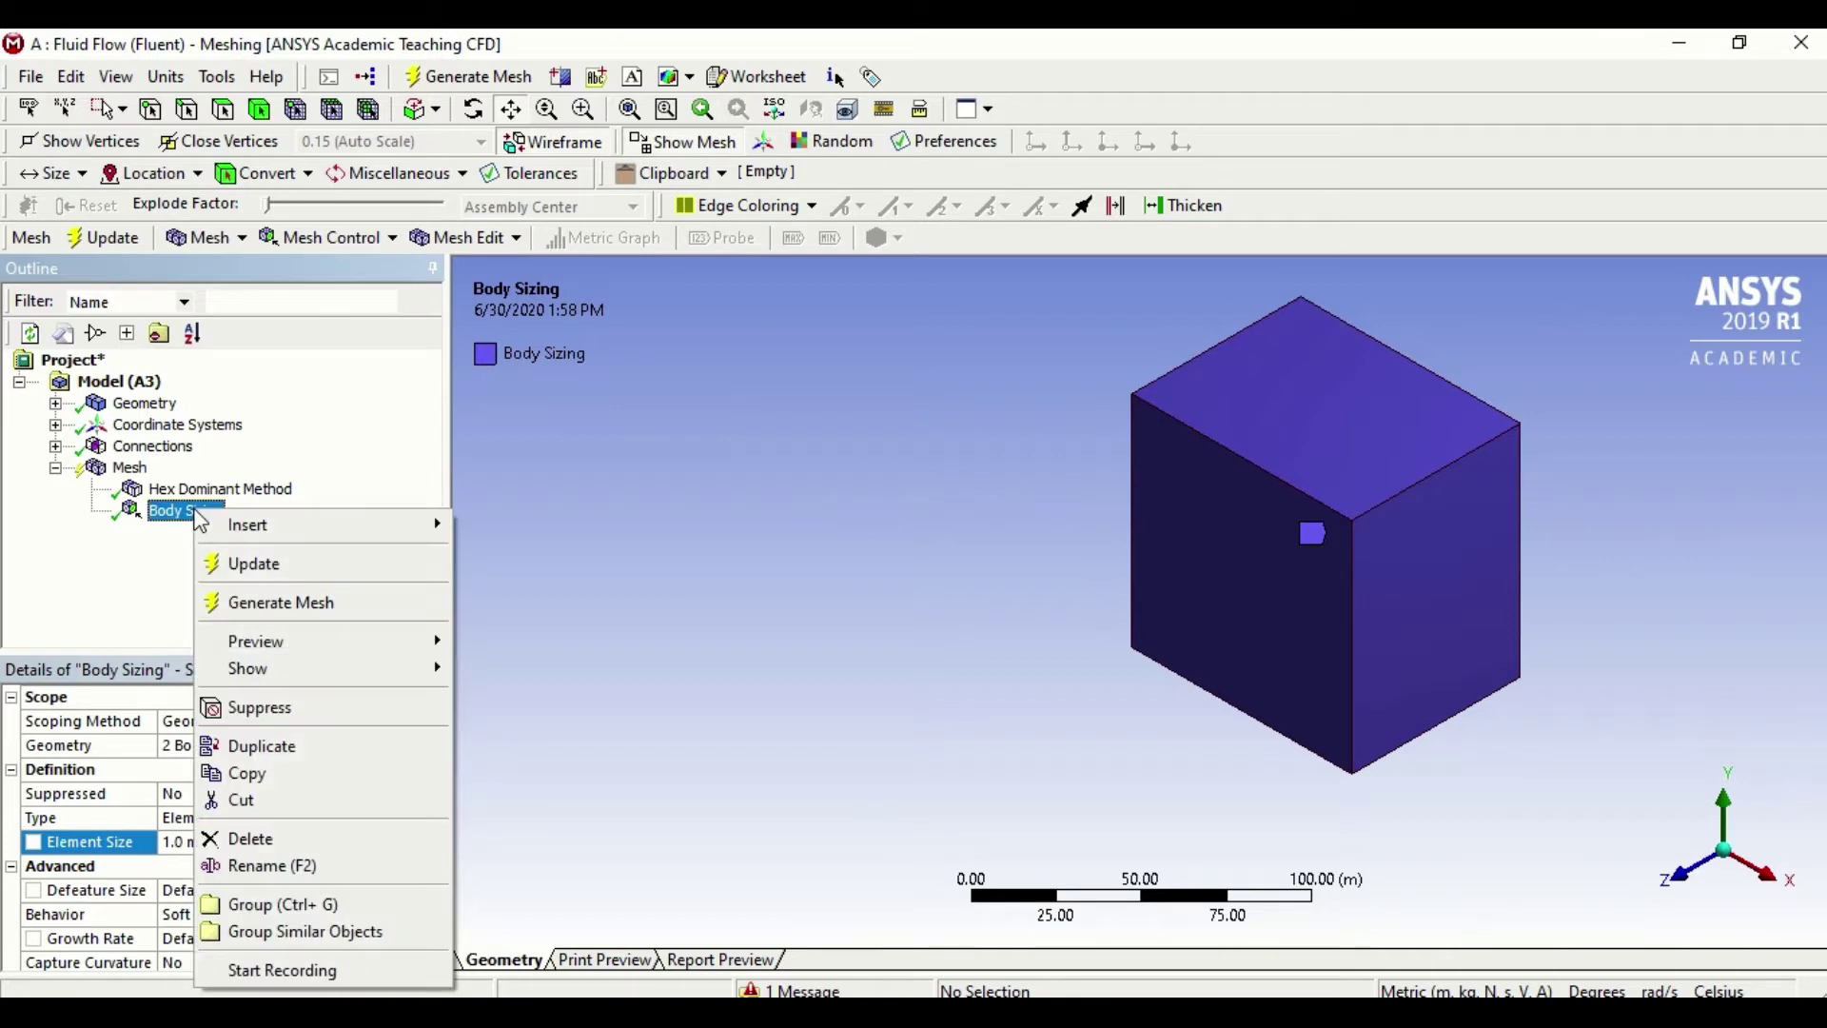
pyautogui.click(272, 832)
pyautogui.click(909, 624)
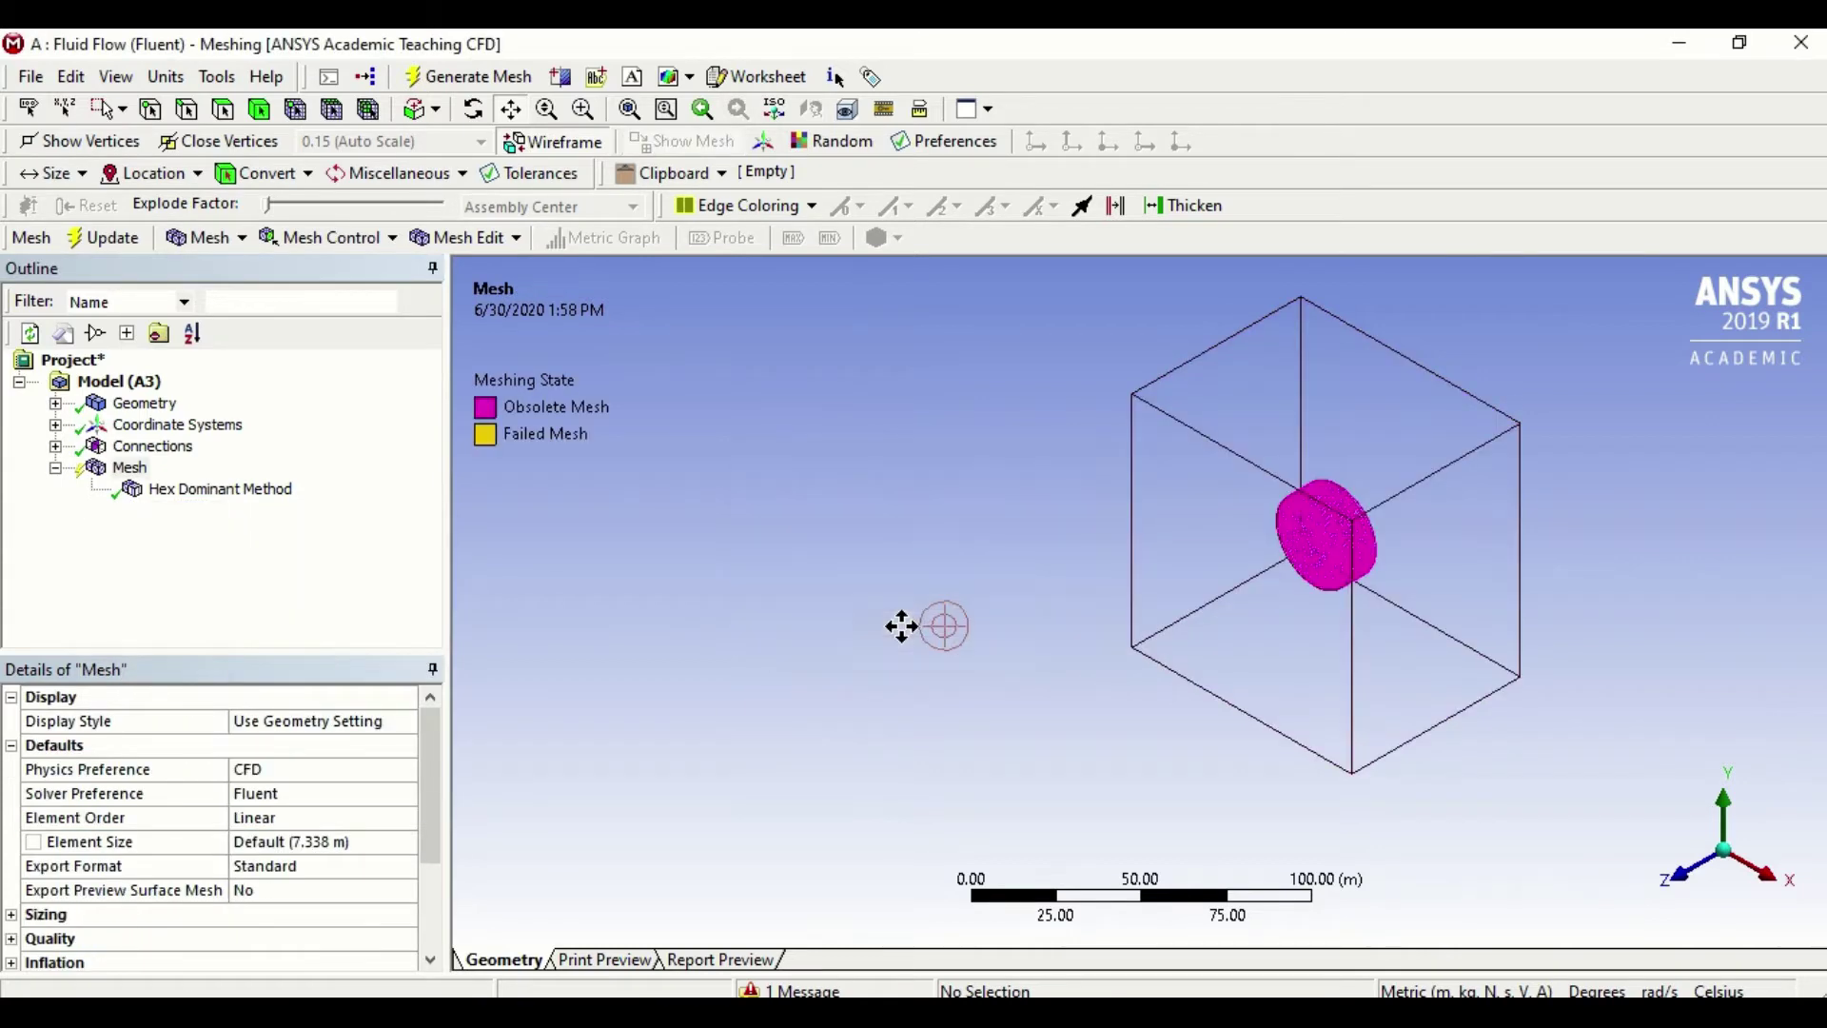
# Generate the hex-dominant mesh, giving a coarse grid in the box and a denser inner sphere
pyautogui.click(228, 491)
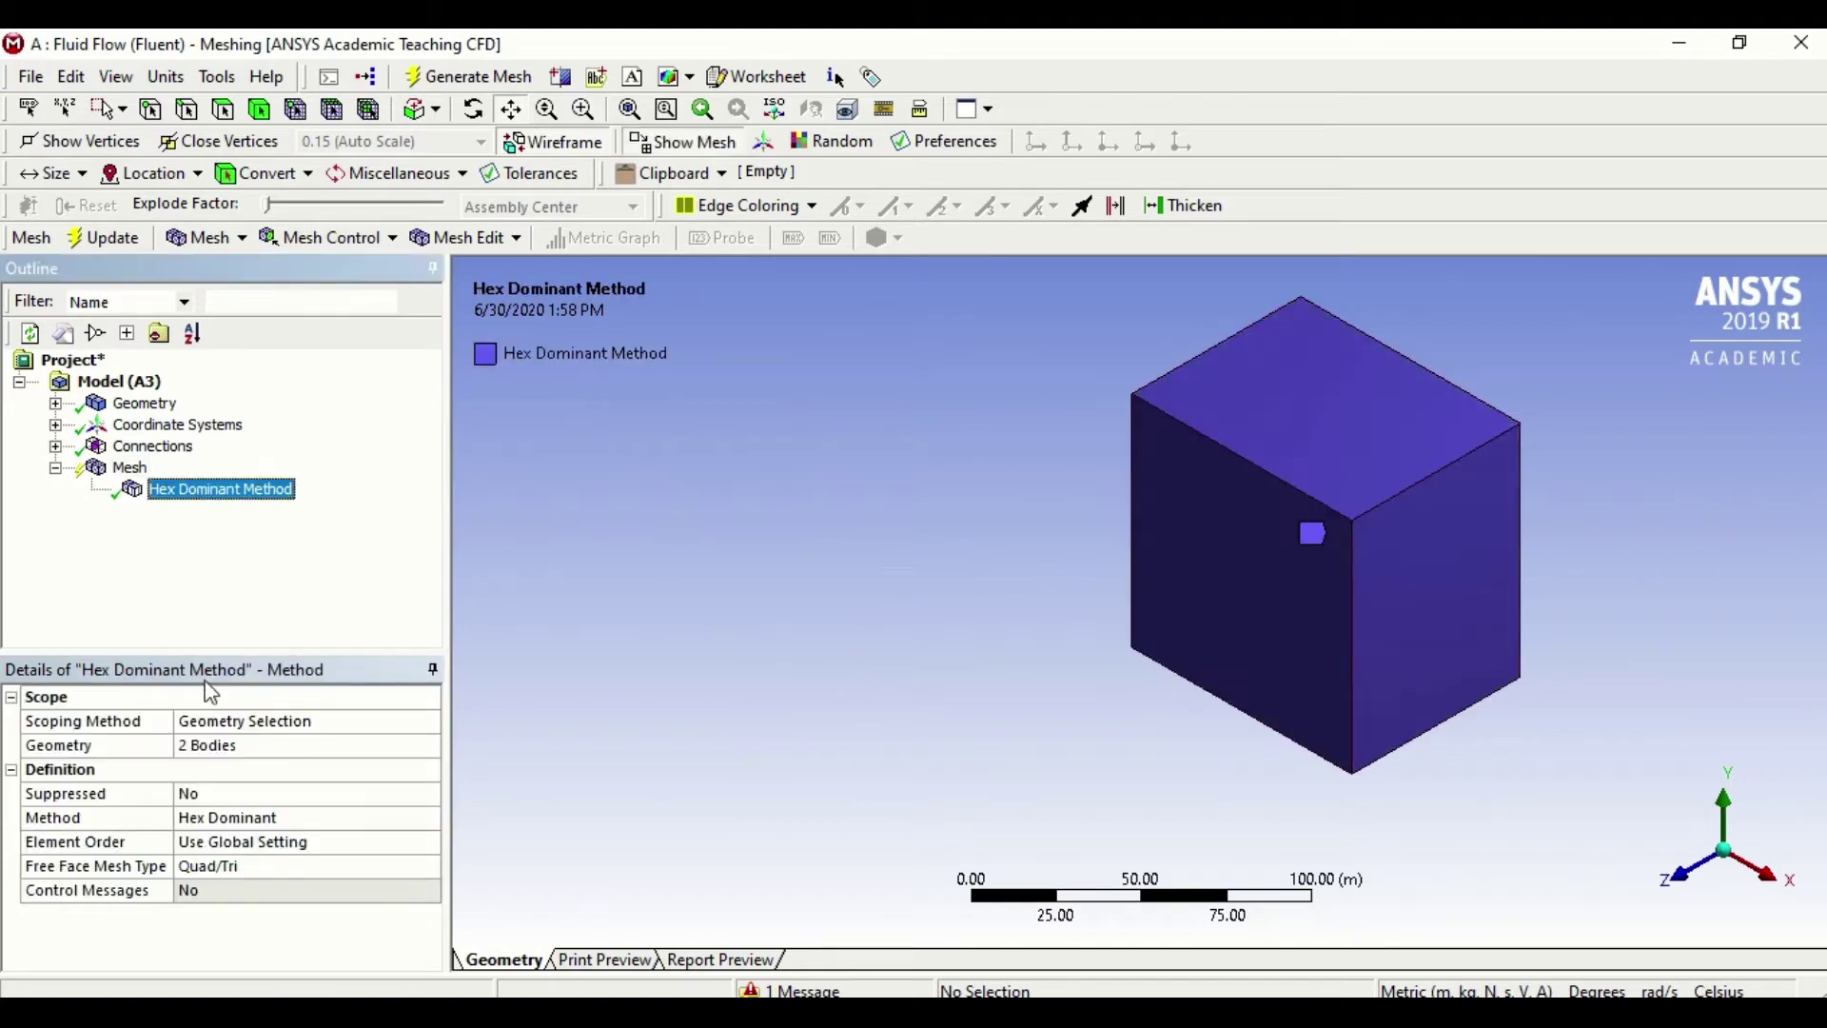
pyautogui.rightClick(131, 472)
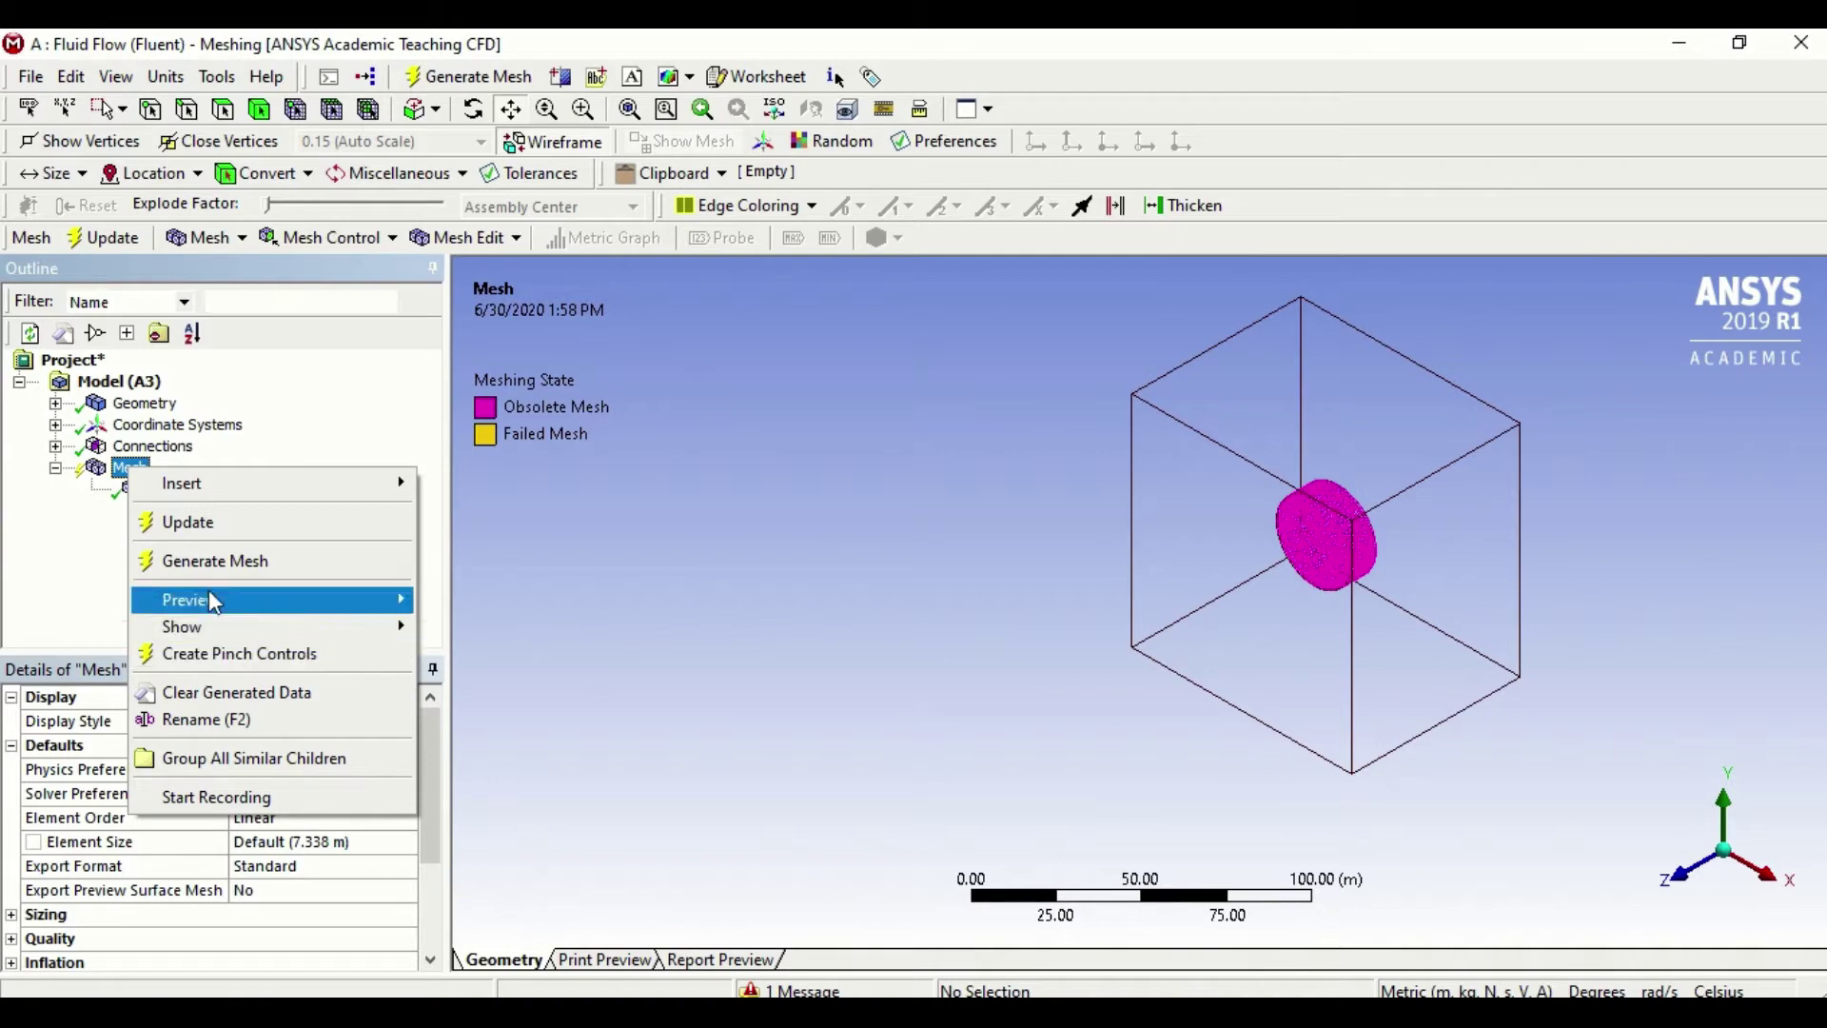
pyautogui.click(215, 565)
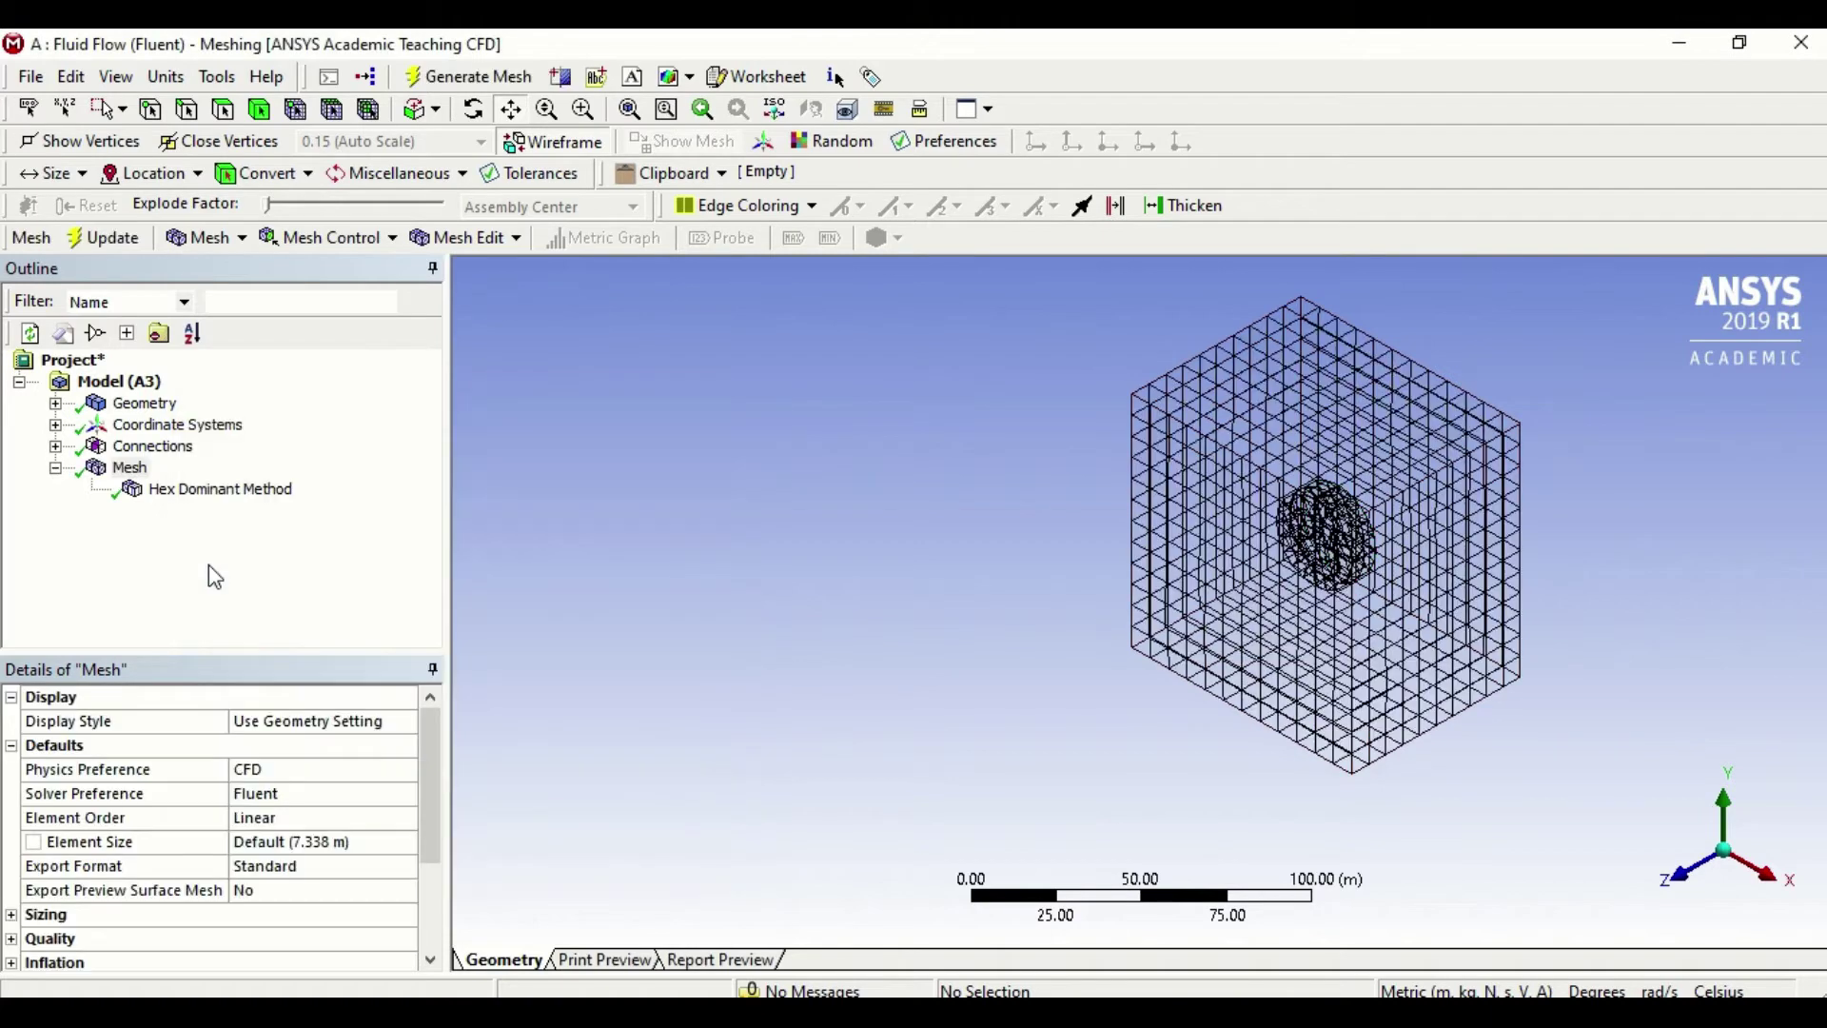
pyautogui.click(514, 112)
pyautogui.moveTo(1278, 539); pyautogui.dragTo(1059, 571)
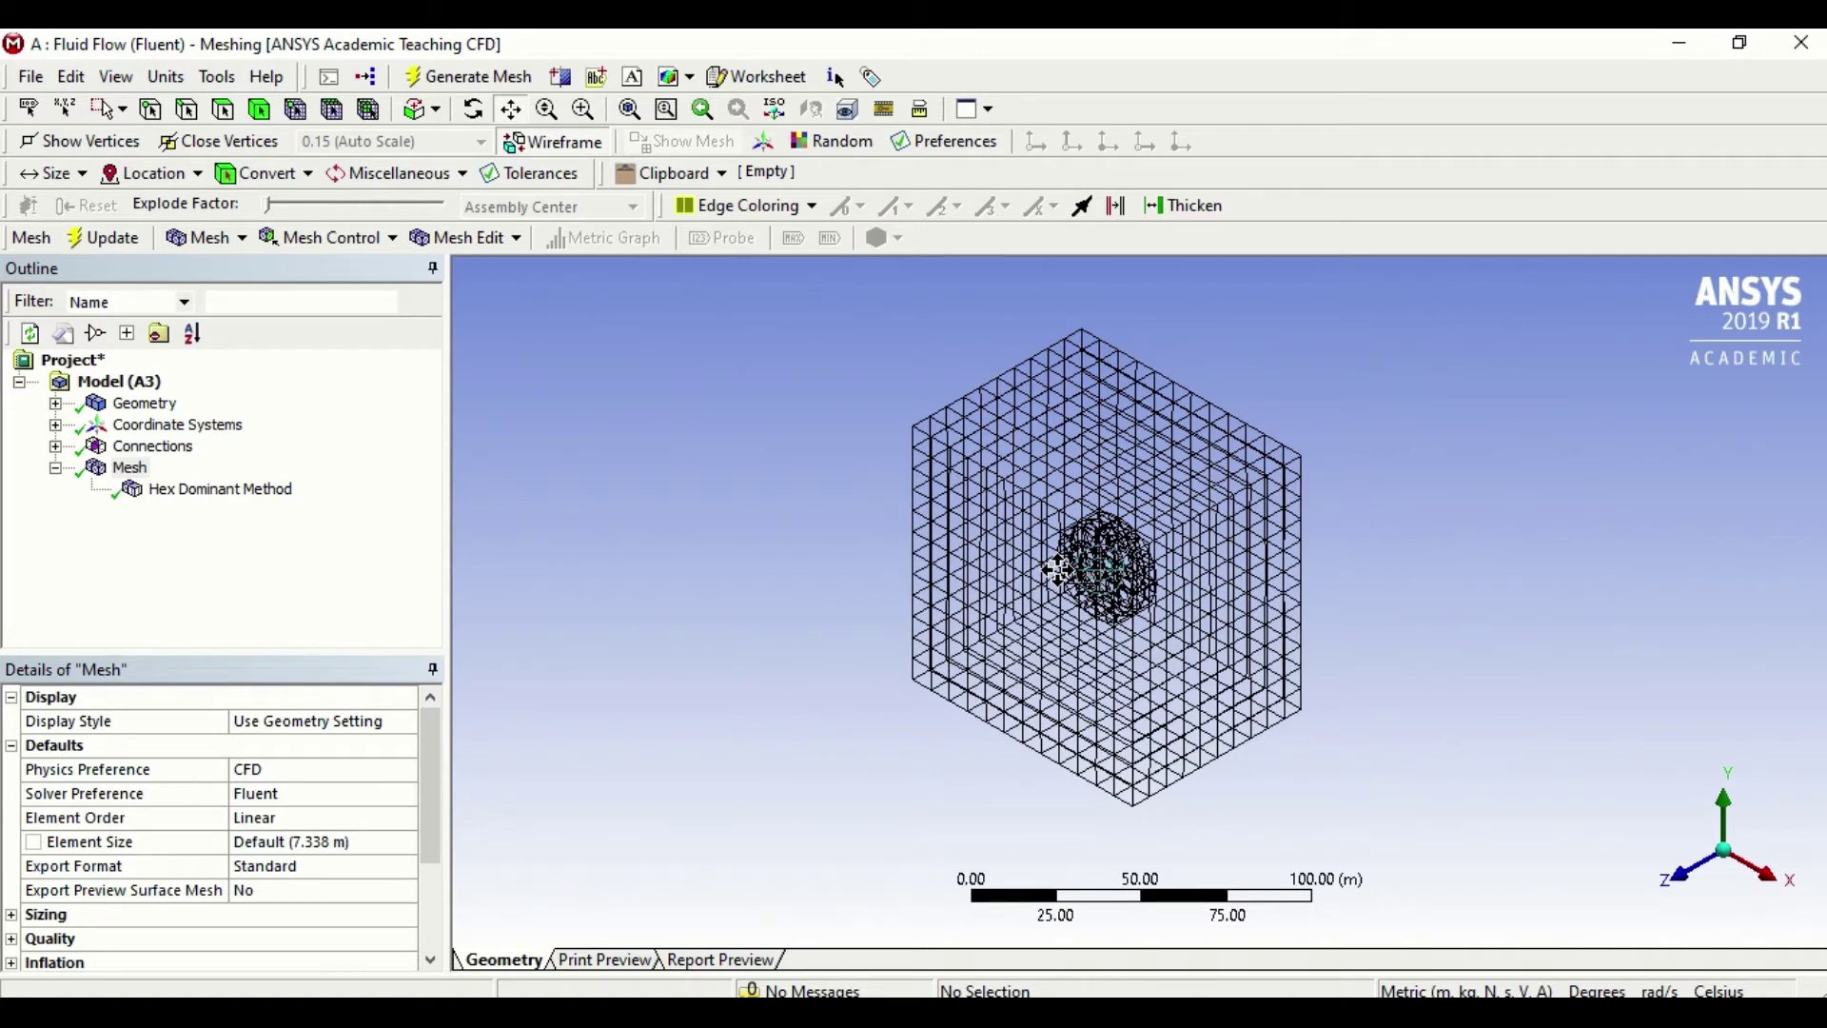
pyautogui.scroll(3, 1059, 571)
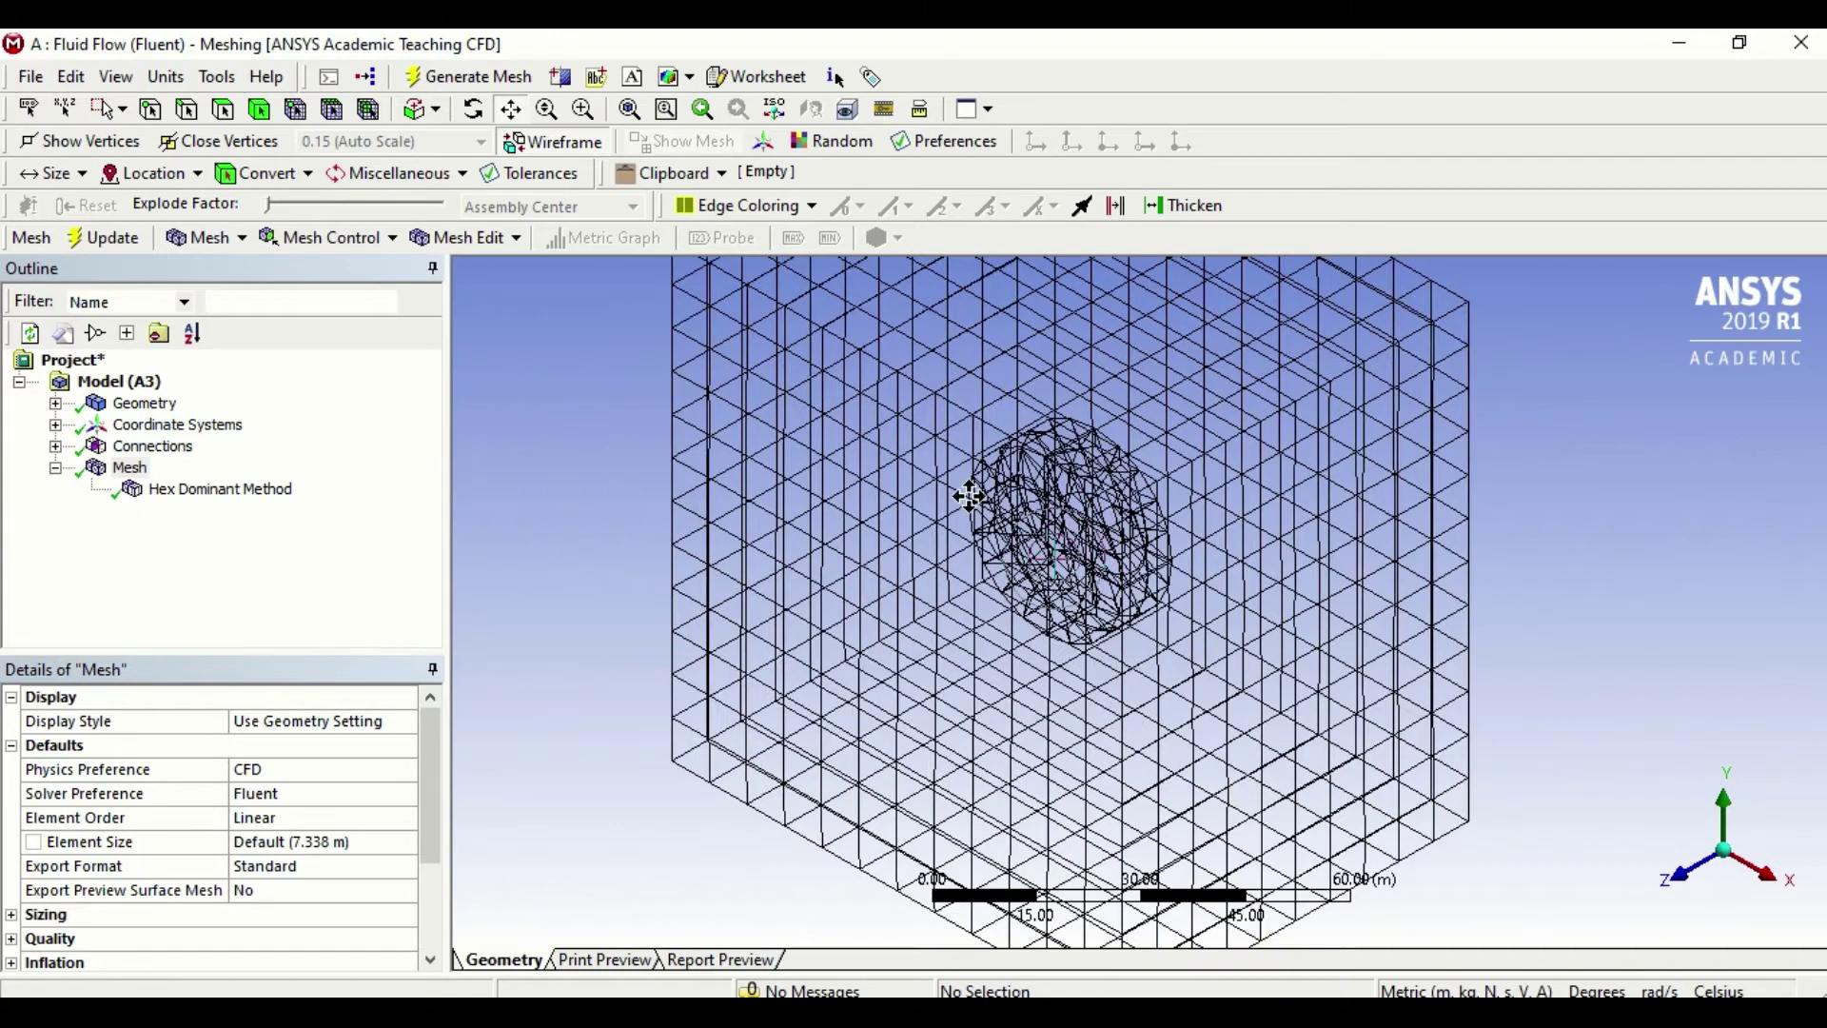
pyautogui.scroll(2, 969, 495)
pyautogui.click(1704, 874)
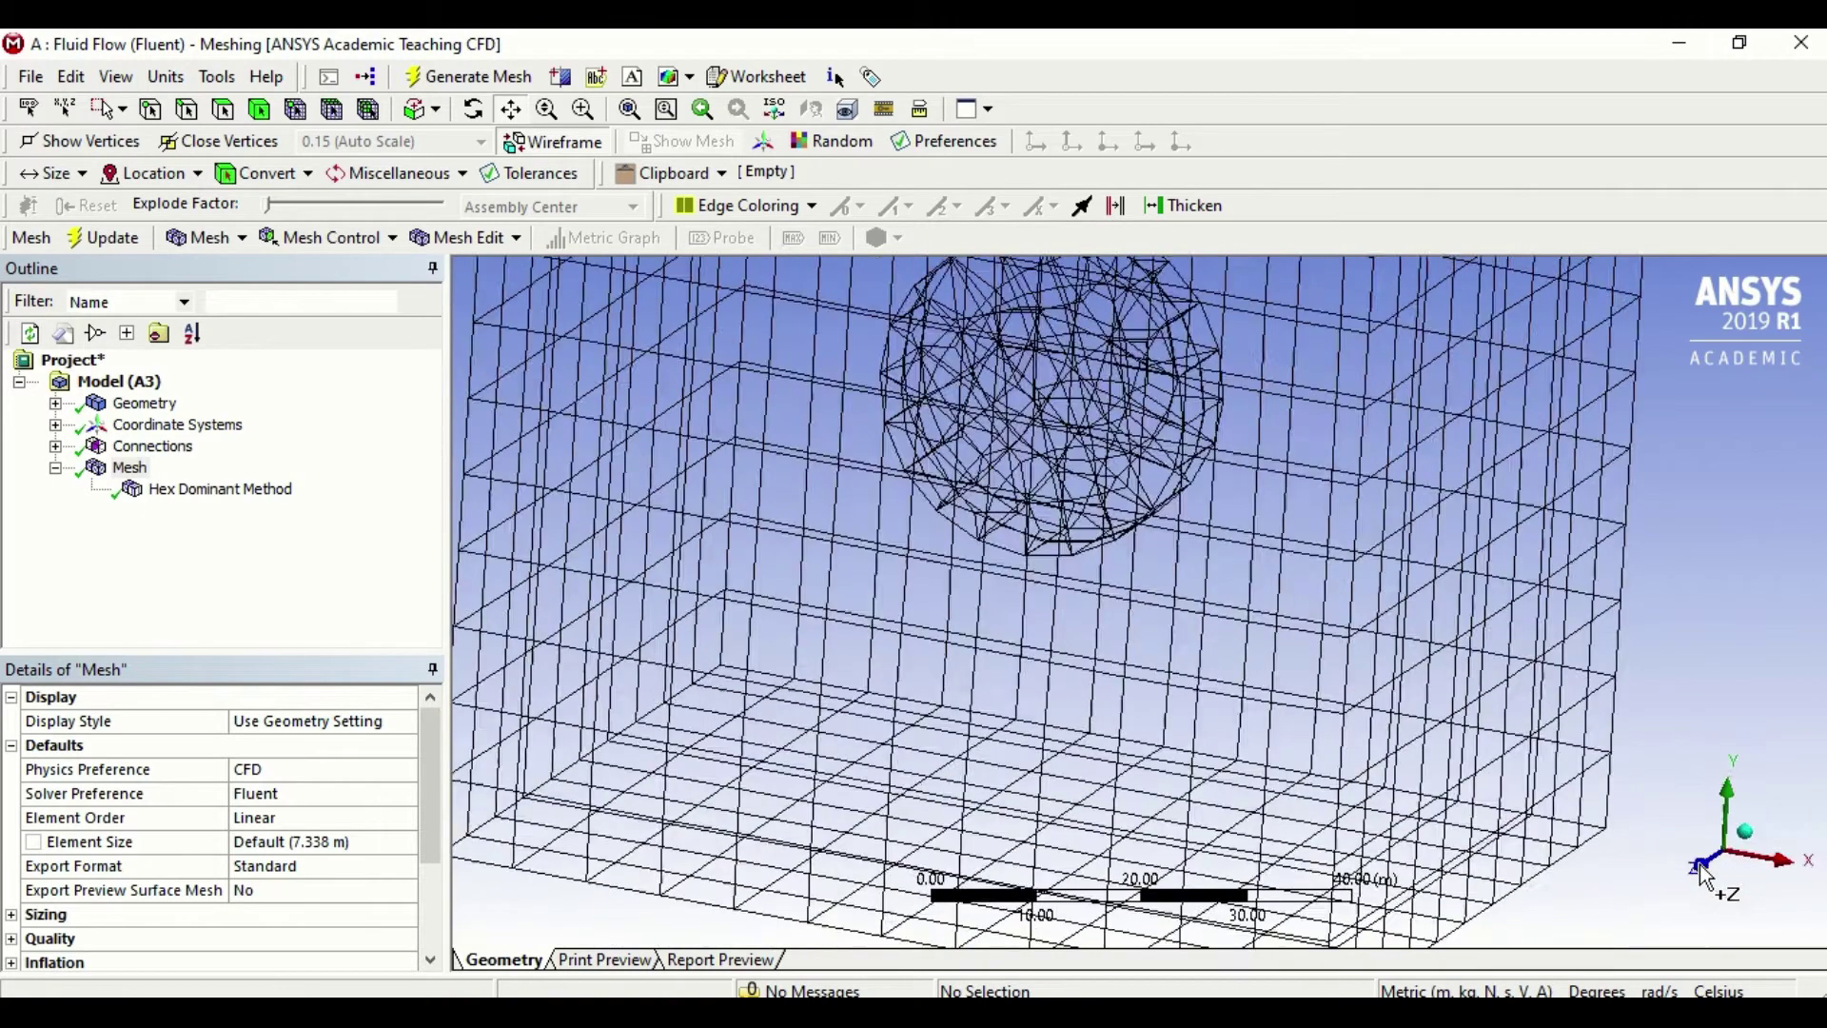
pyautogui.moveTo(1041, 478); pyautogui.dragTo(1024, 395)
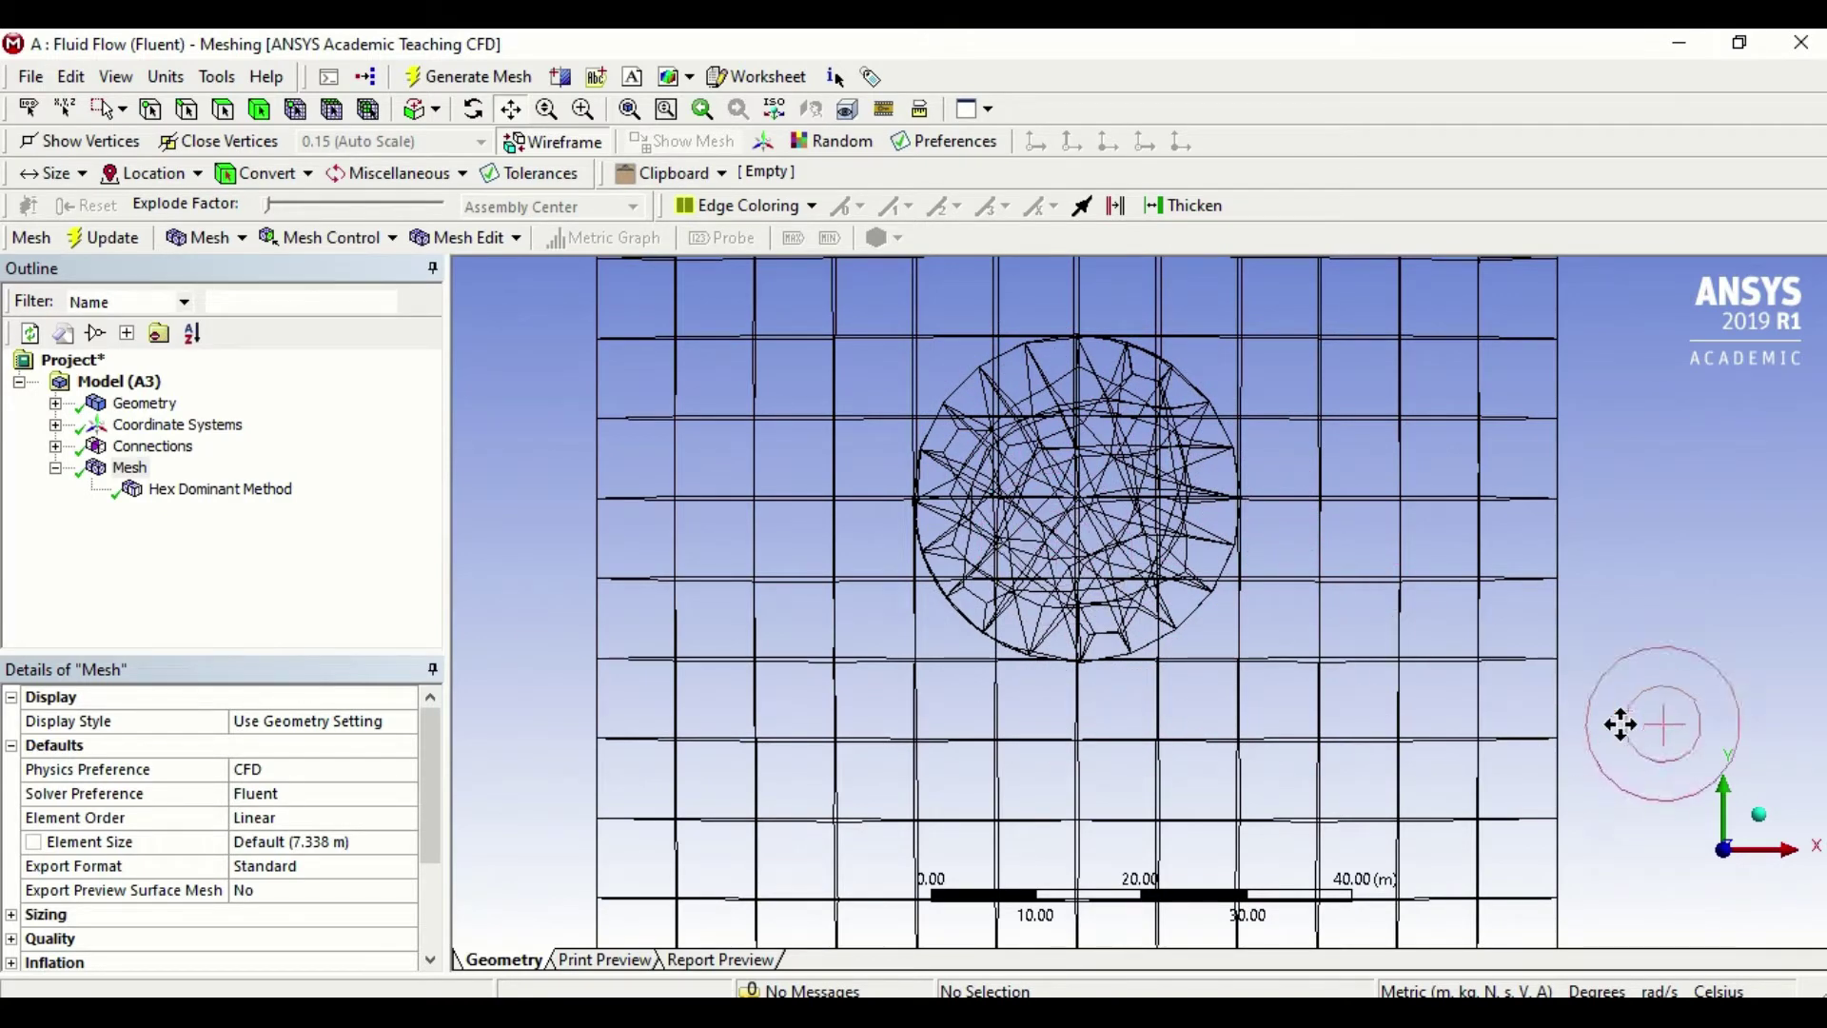
pyautogui.click(1761, 817)
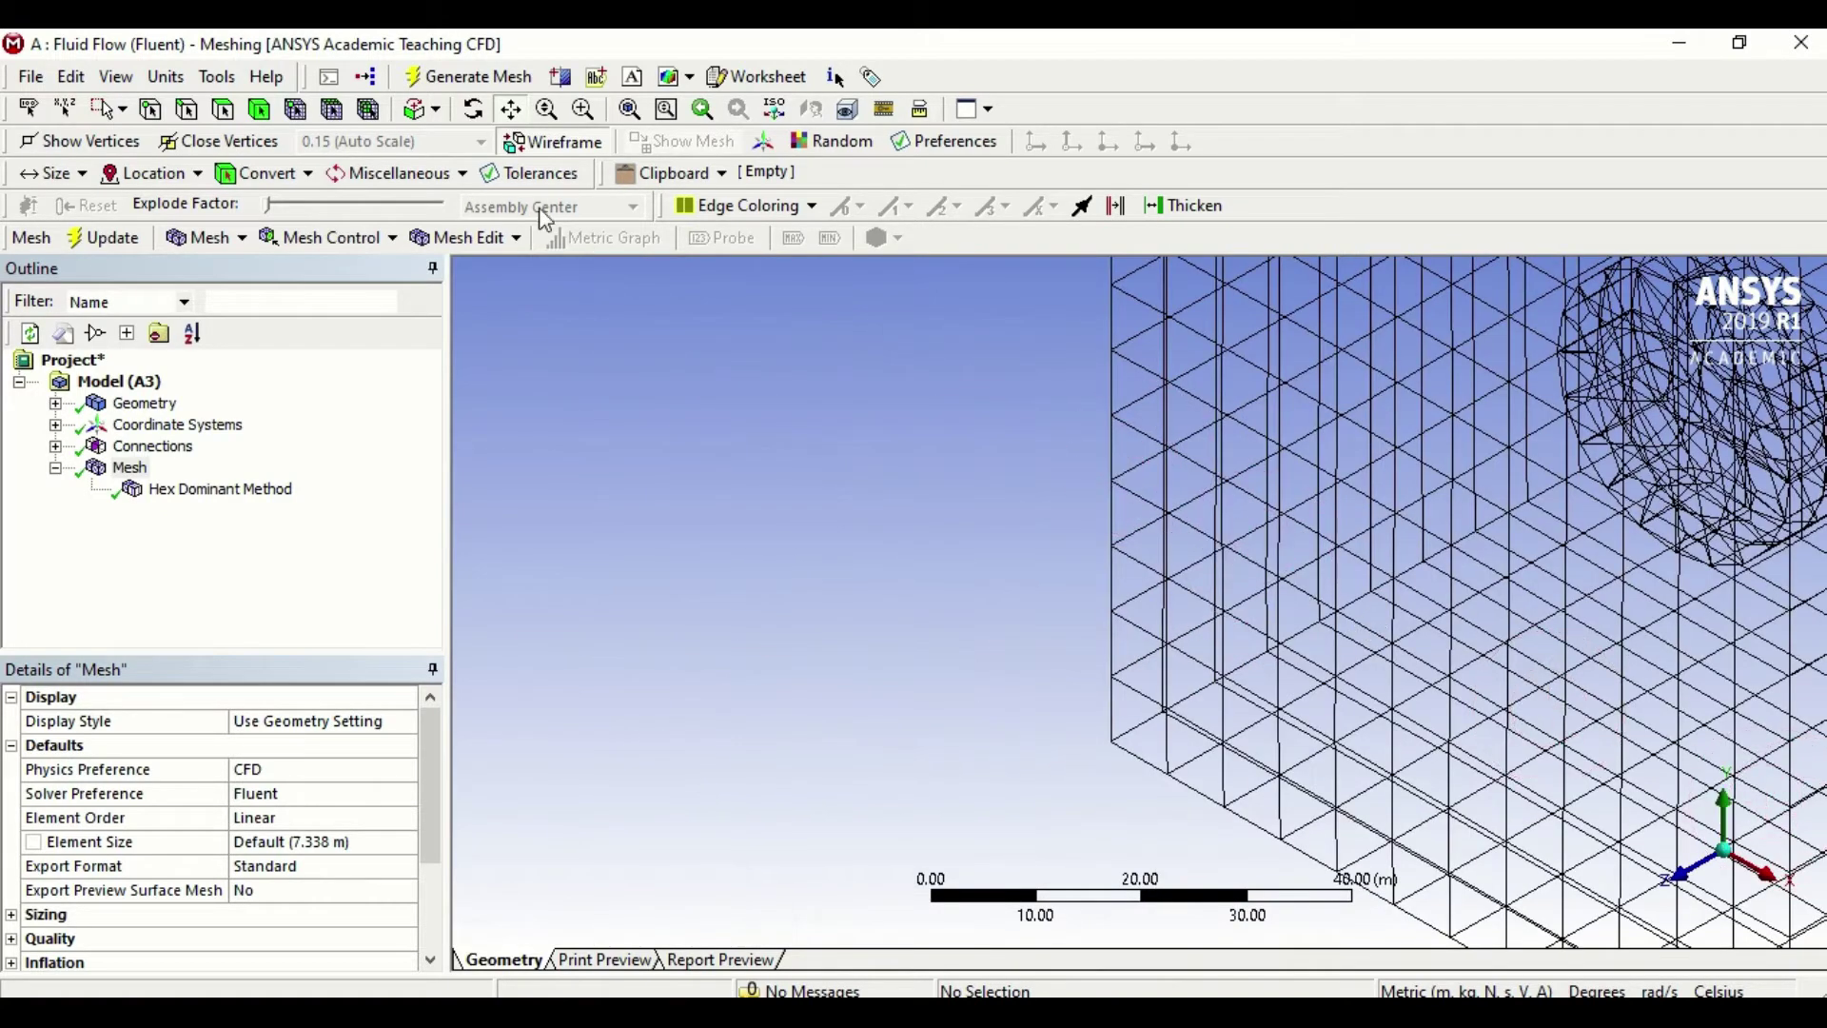
pyautogui.scroll(-5, 1109, 457)
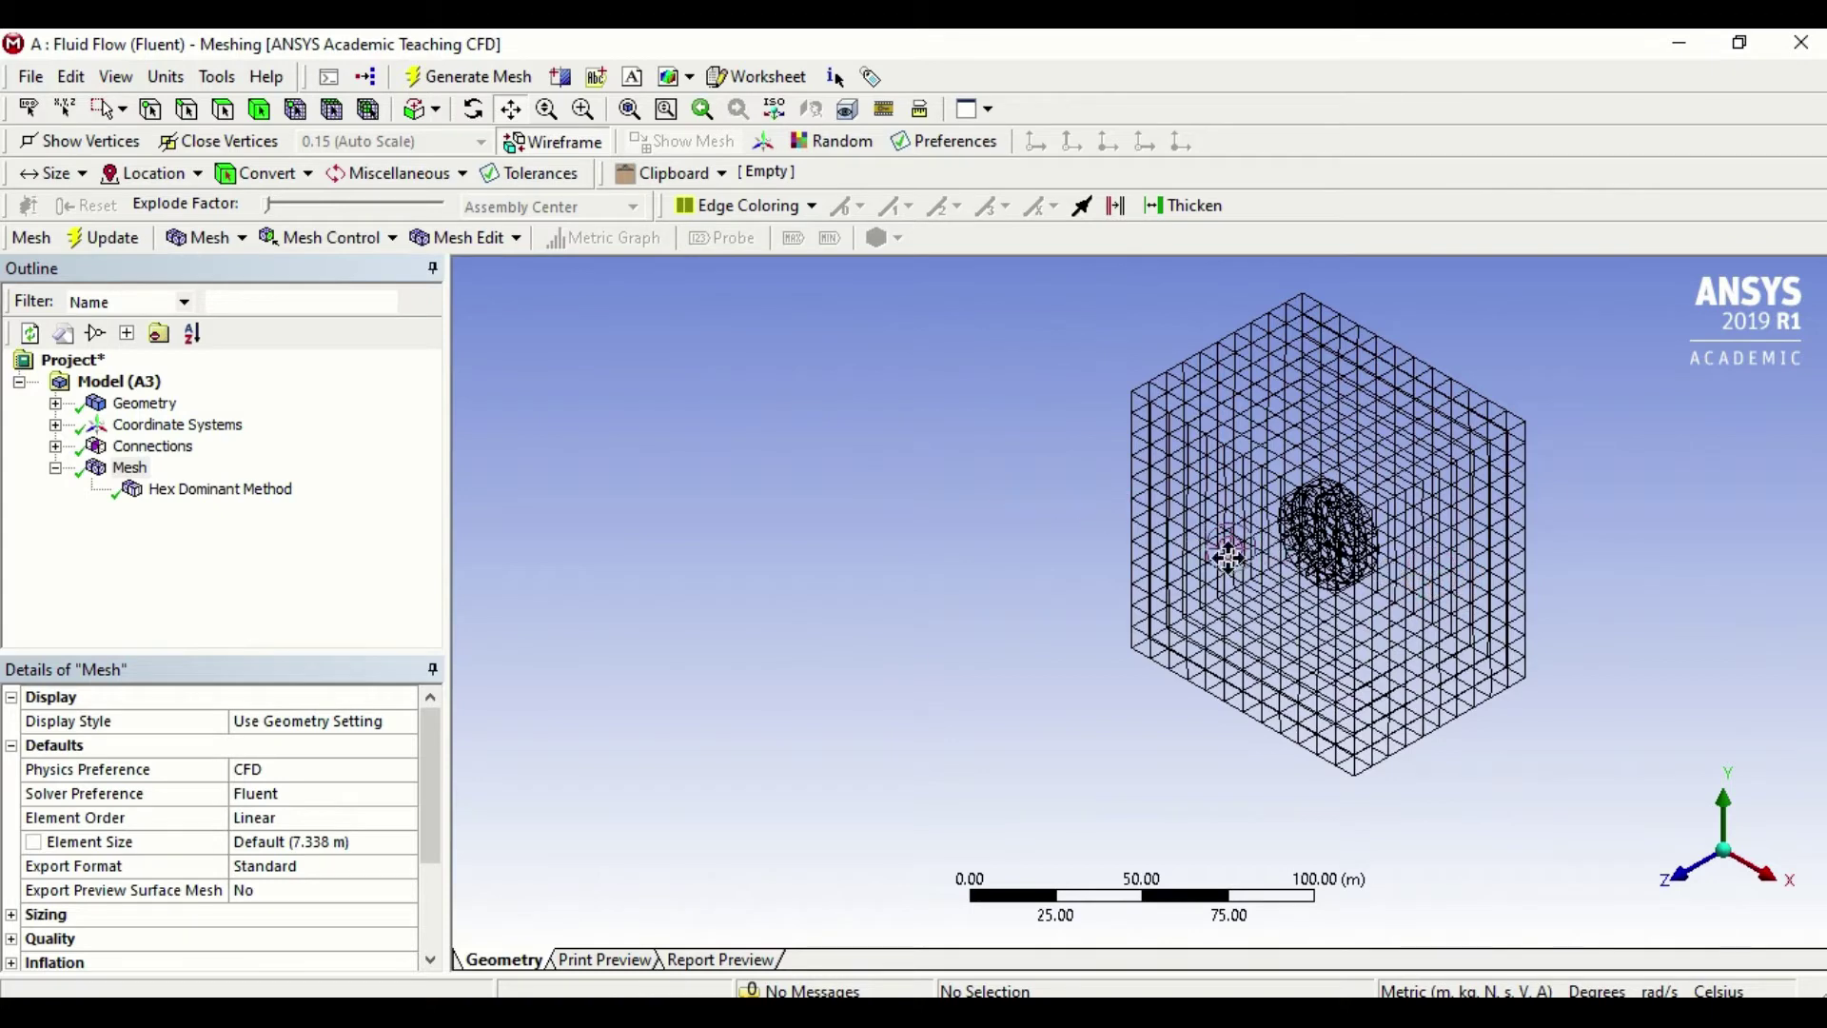
pyautogui.moveTo(1355, 575); pyautogui.dragTo(1119, 584)
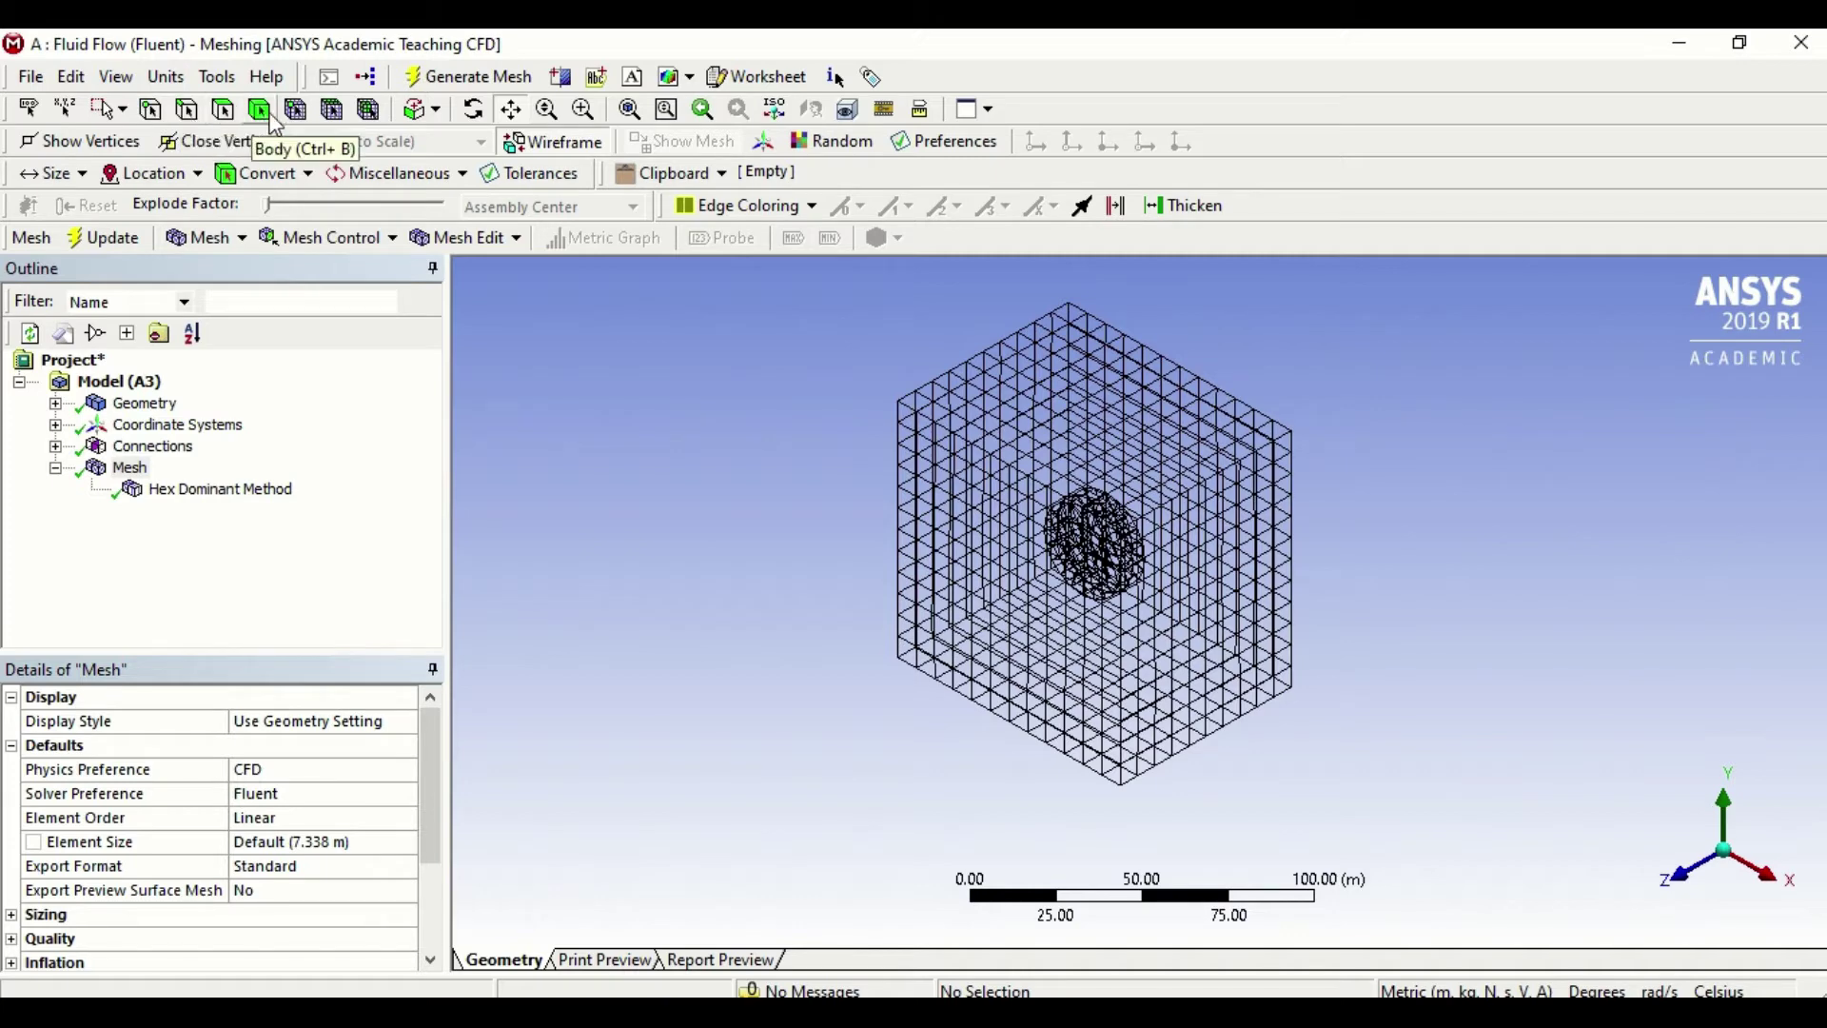
pyautogui.click(270, 115)
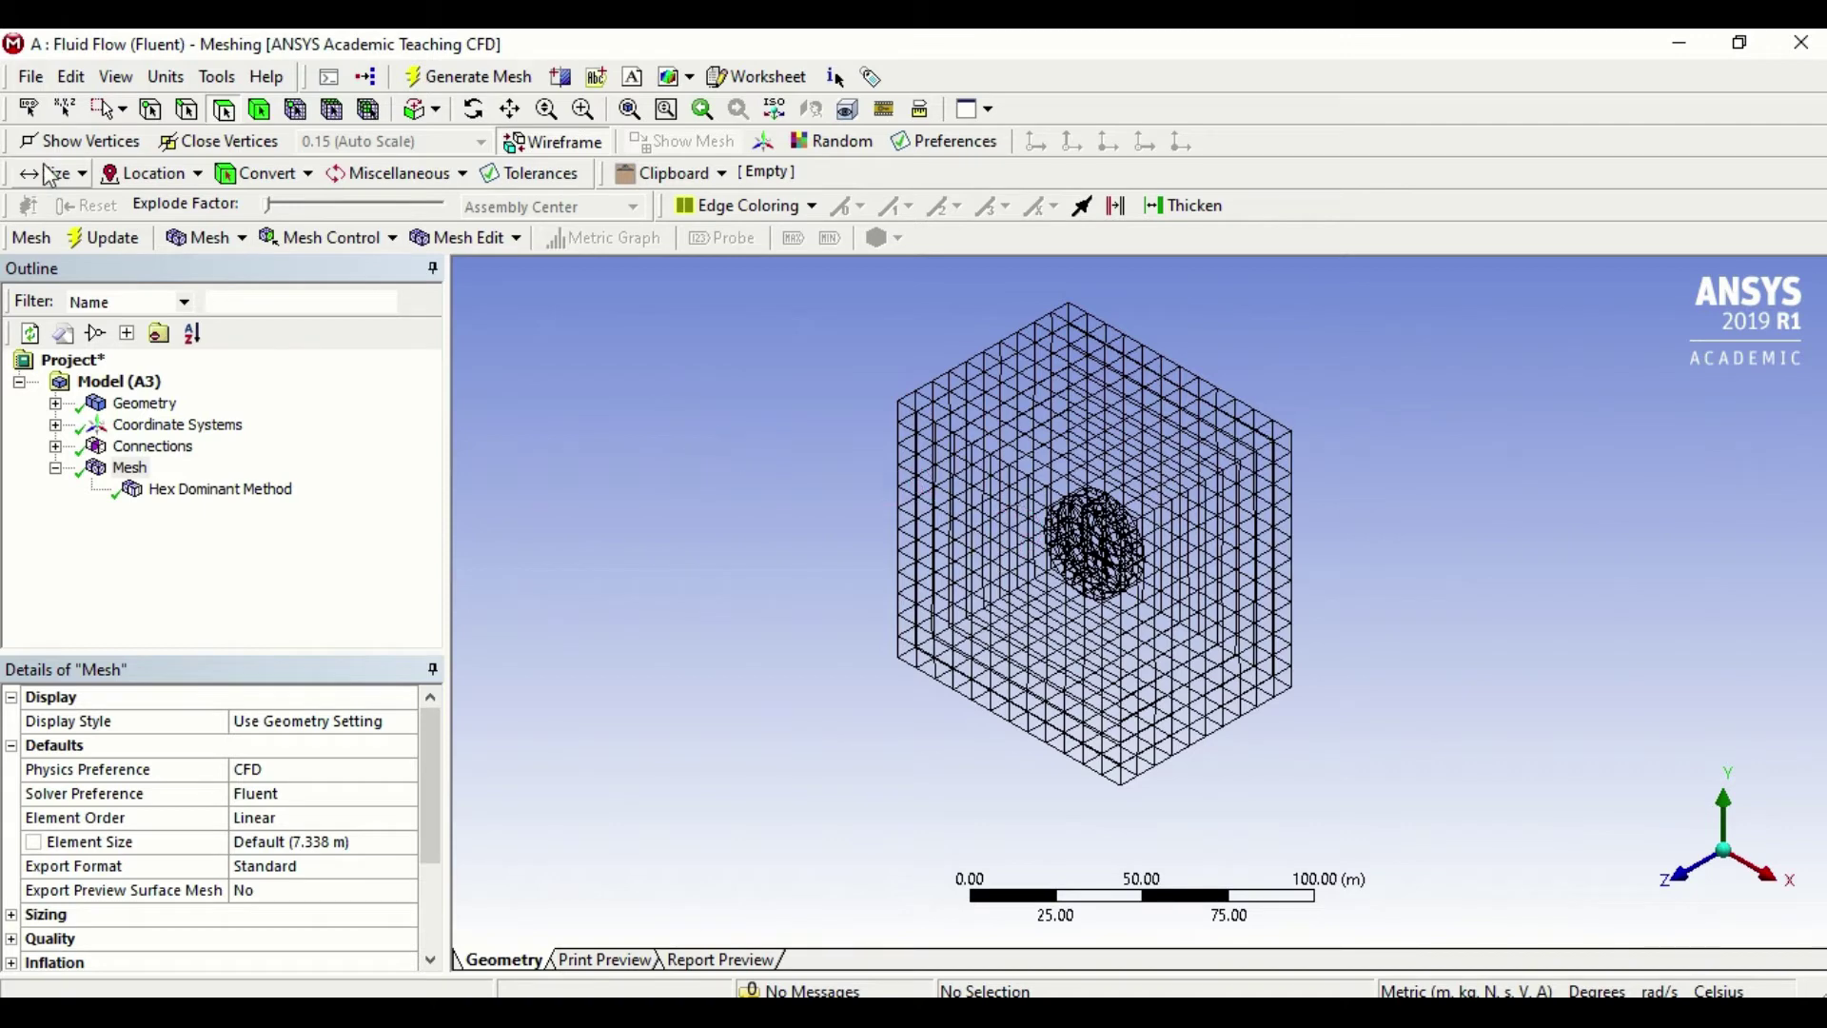
# Switch to Single Select and pick only the box's front face (8319.3 m²)
pyautogui.click(116, 109)
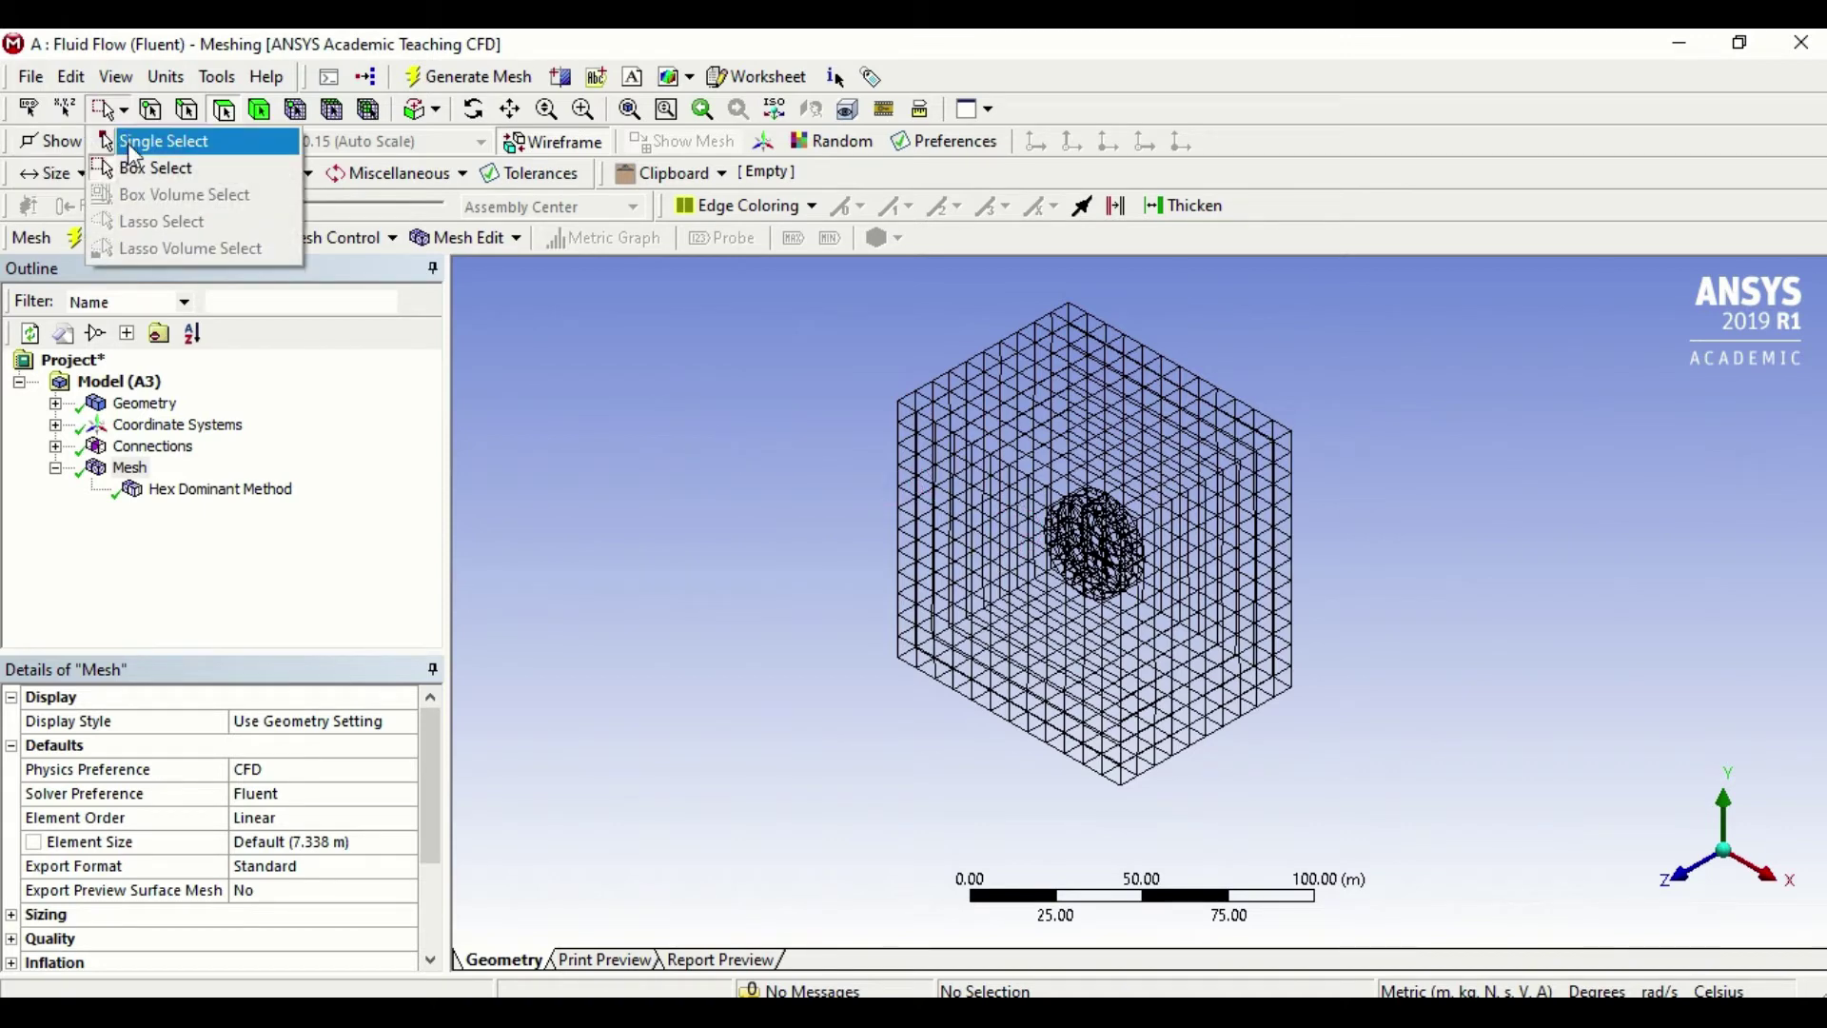
pyautogui.click(132, 147)
pyautogui.click(1023, 597)
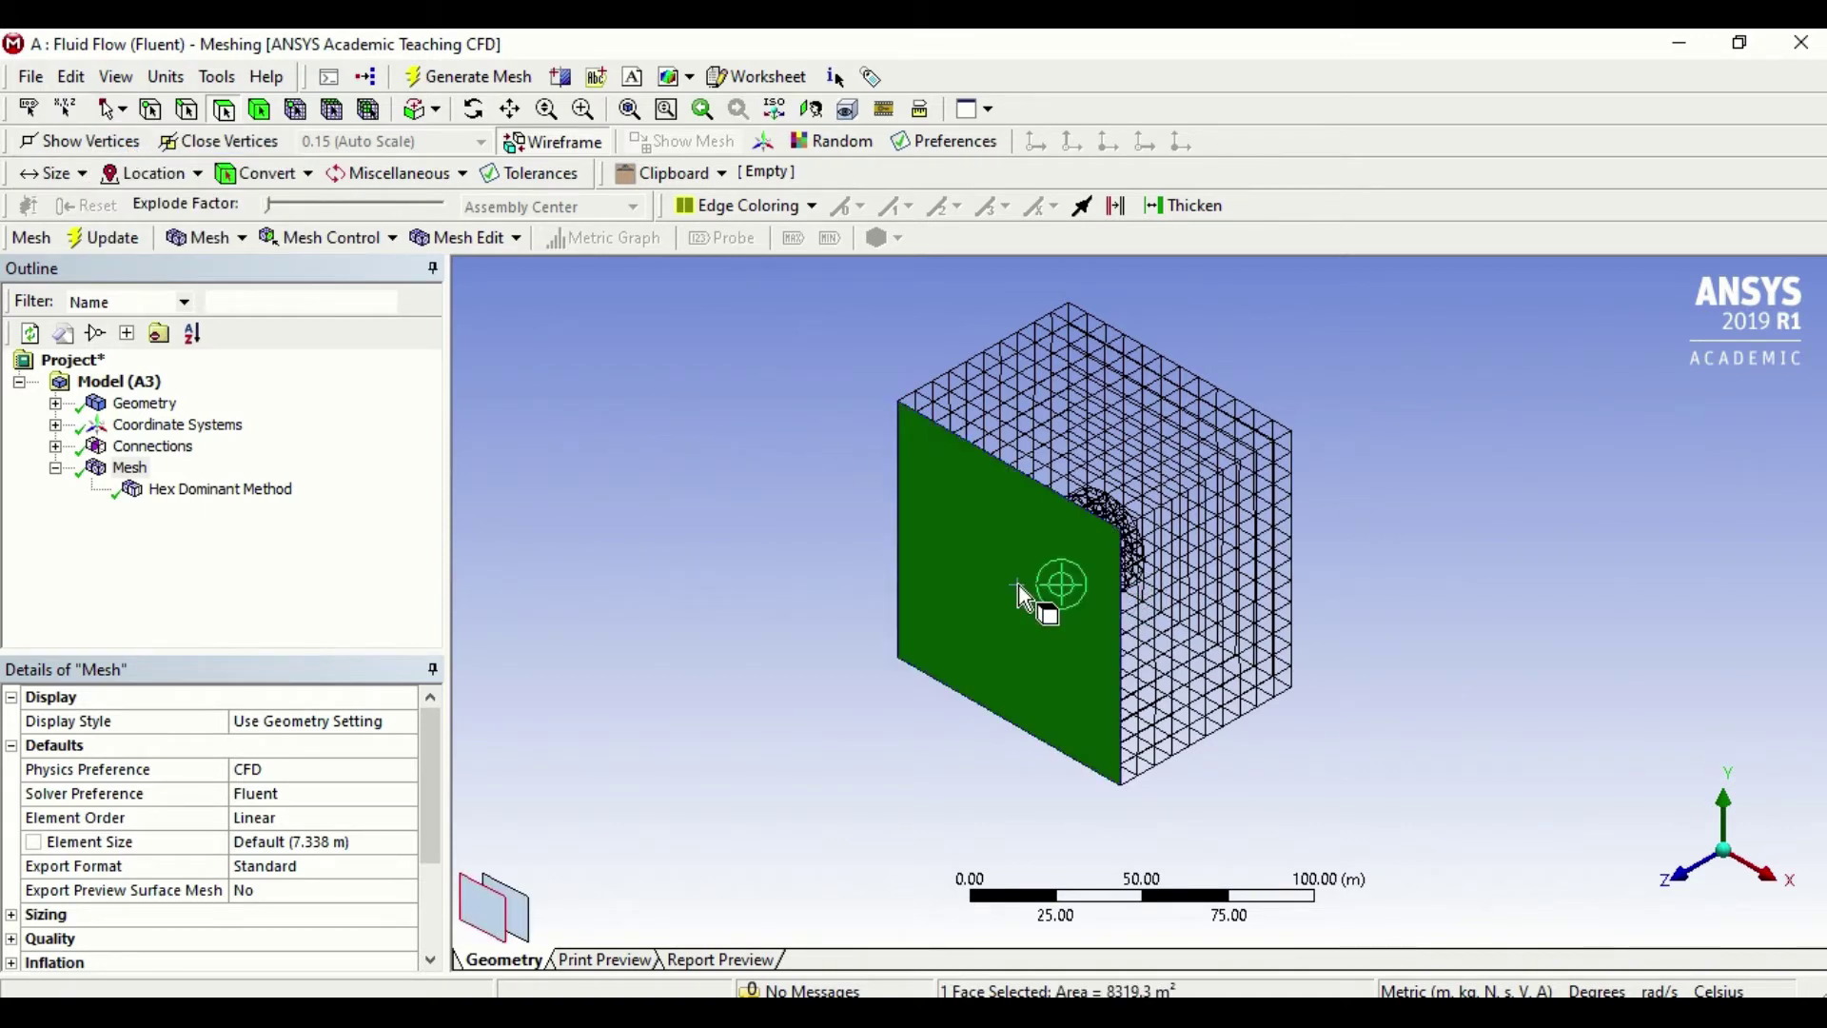
pyautogui.click(1155, 590)
pyautogui.click(1154, 590)
pyautogui.click(1155, 590)
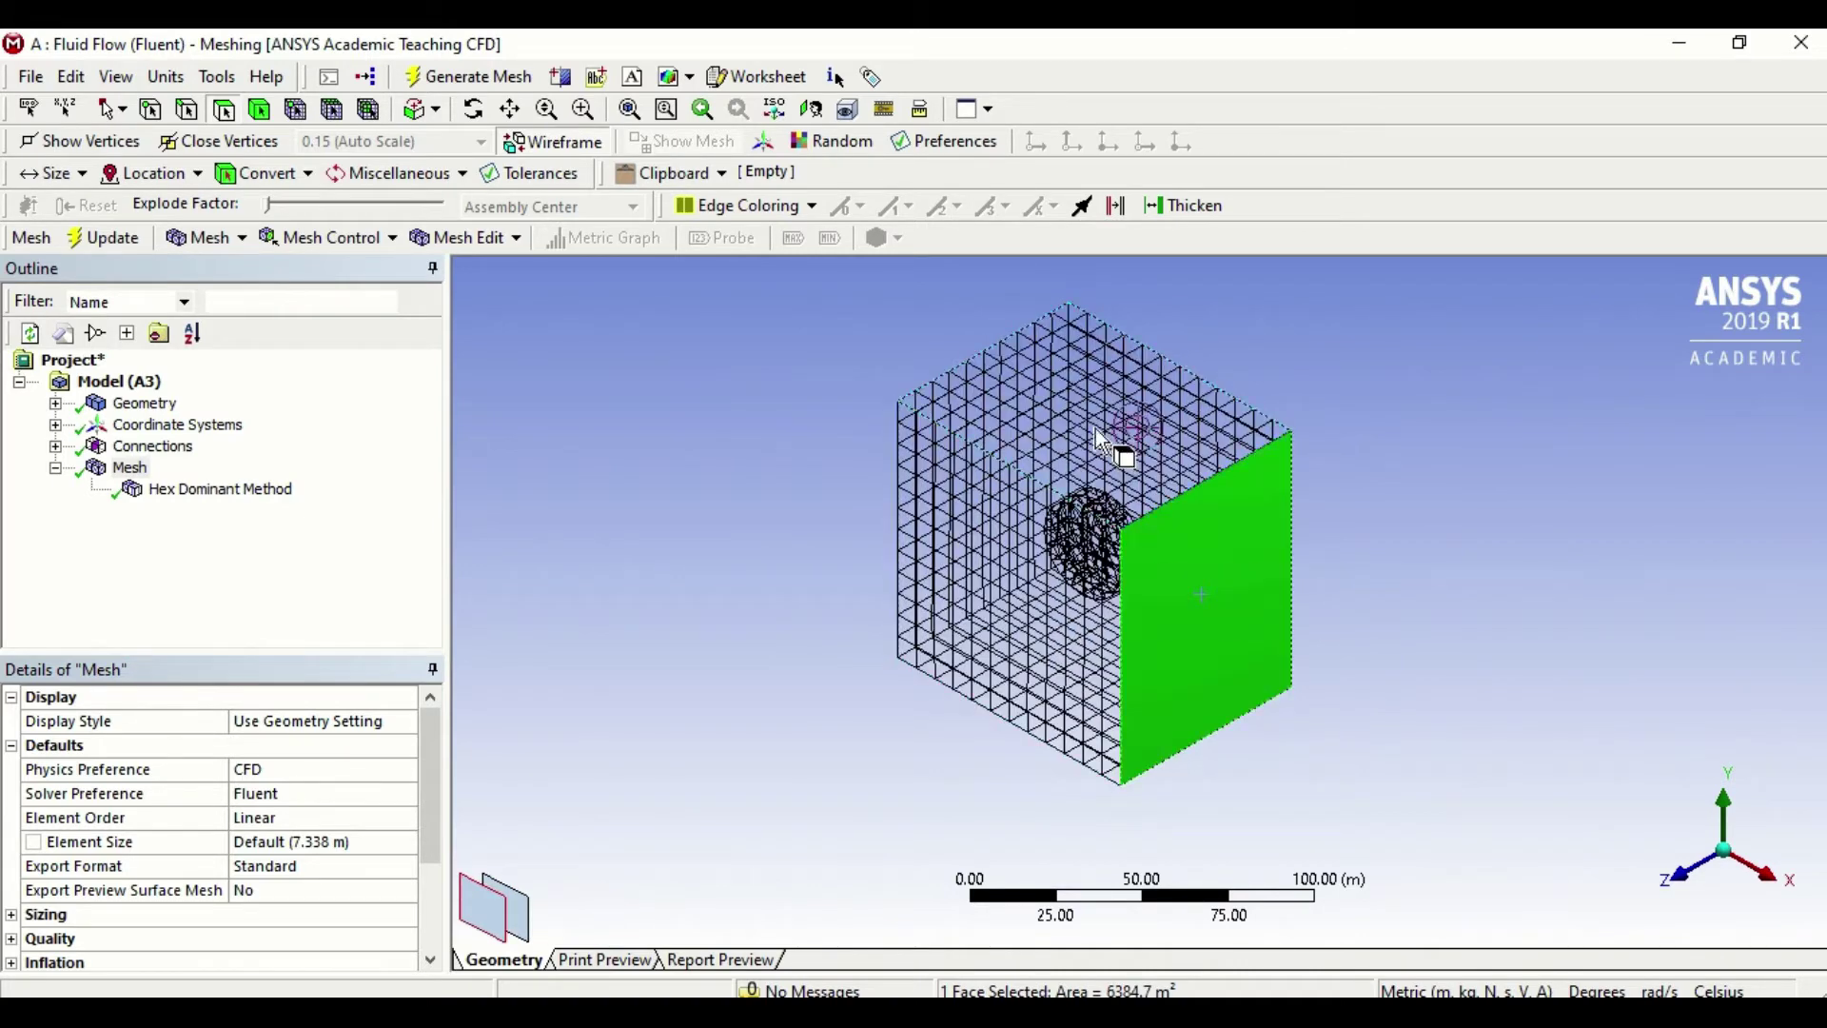
pyautogui.click(1078, 569)
pyautogui.click(1161, 611)
pyautogui.click(1017, 601)
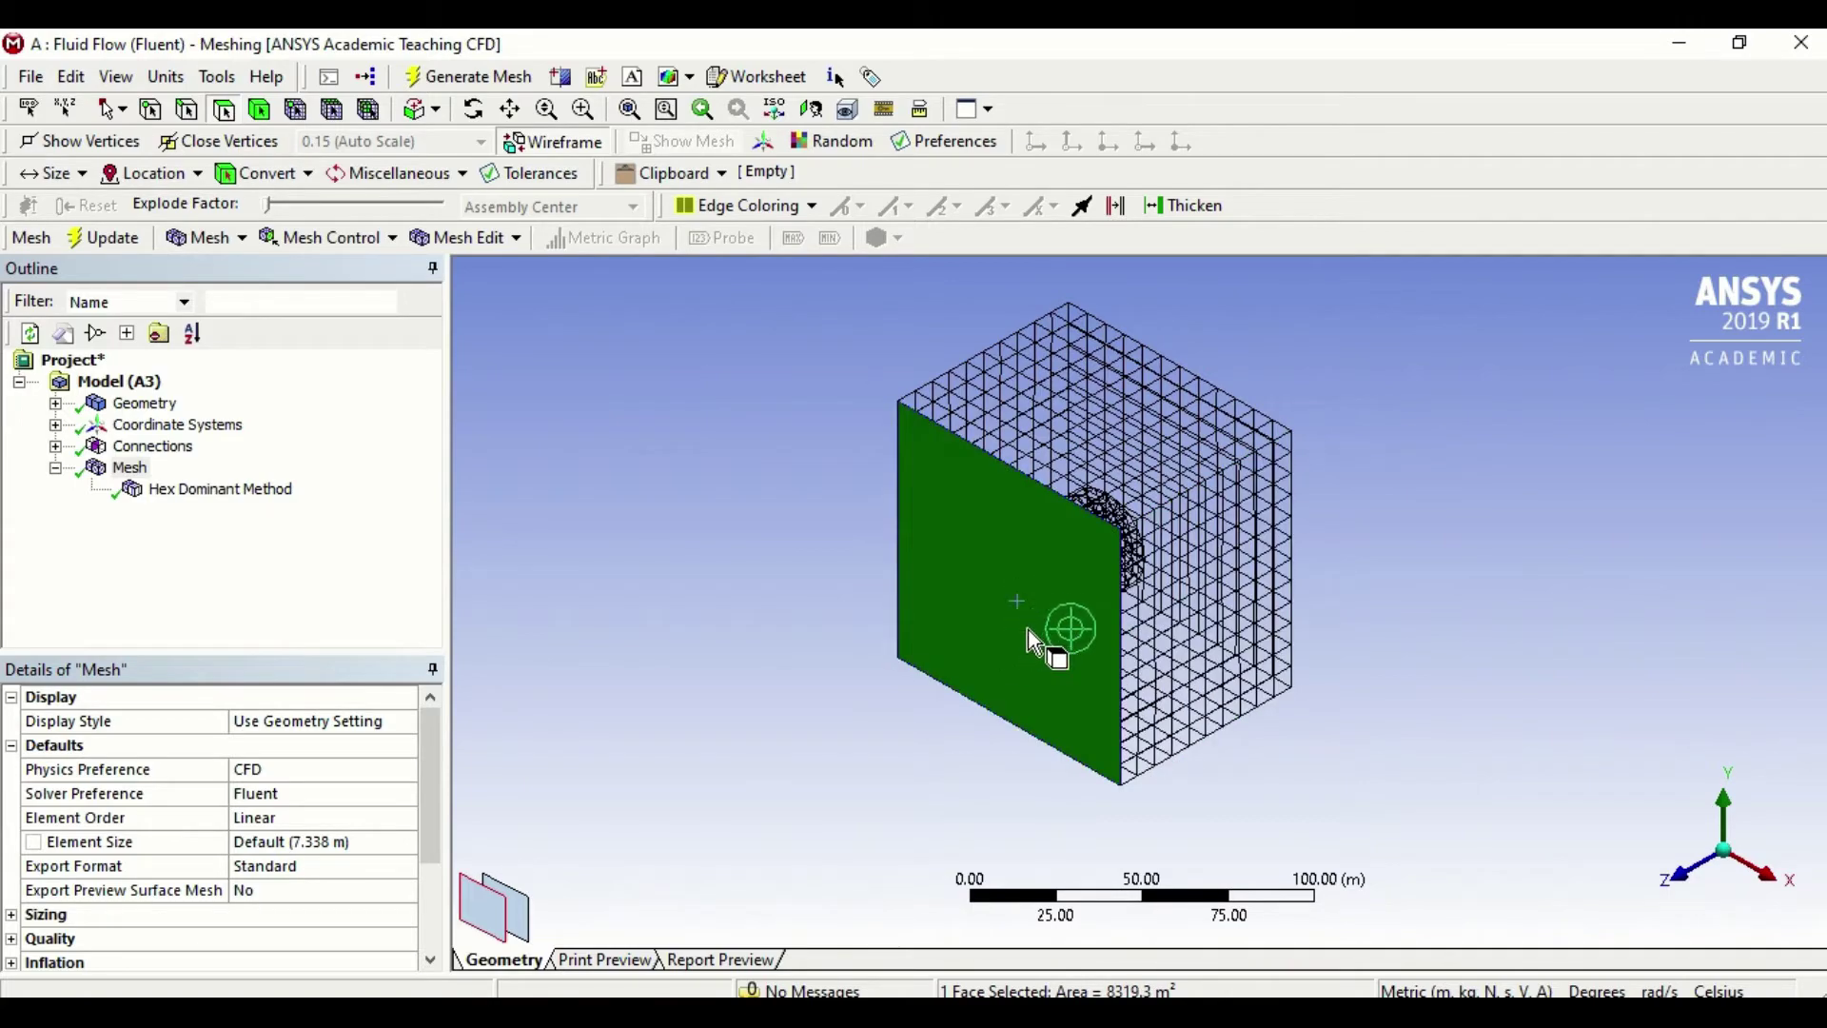
pyautogui.moveTo(1104, 636); pyautogui.dragTo(1142, 636, button='middle')
pyautogui.rightClick(1043, 591)
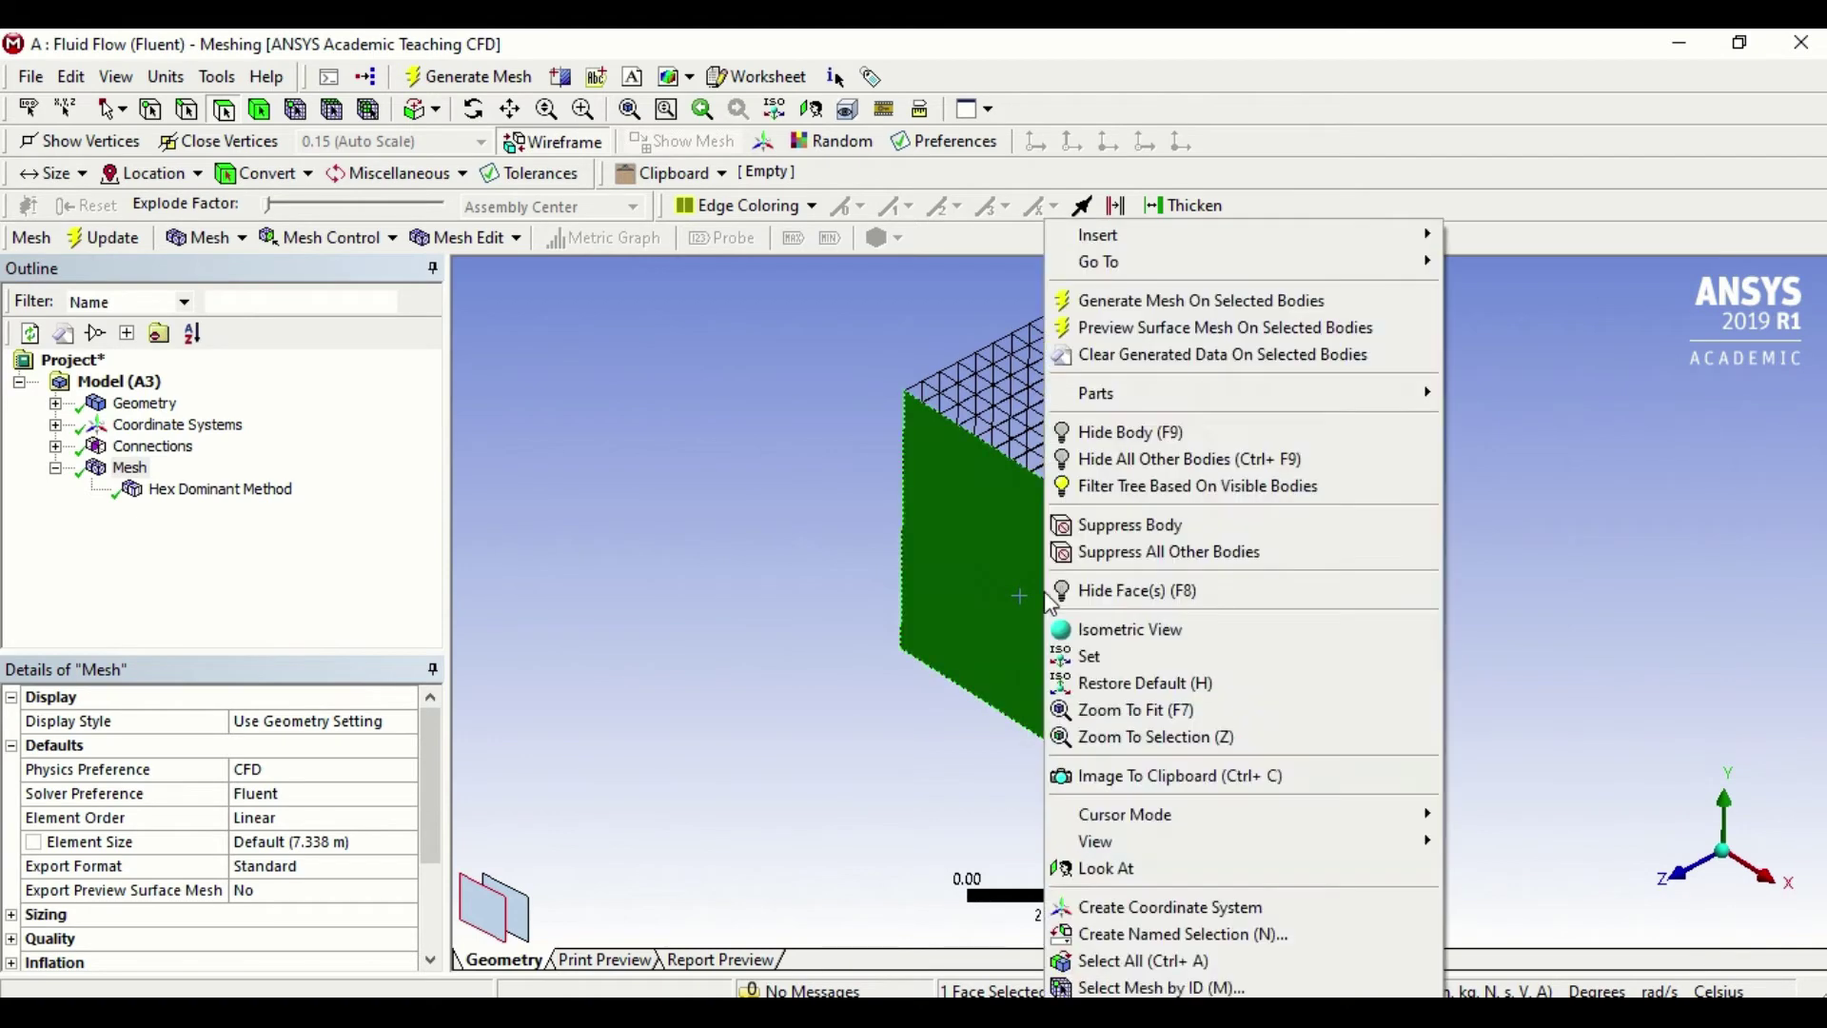
# Create the 'Inlet' named selection from the front face, then pick the opposite box face
pyautogui.click(1262, 948)
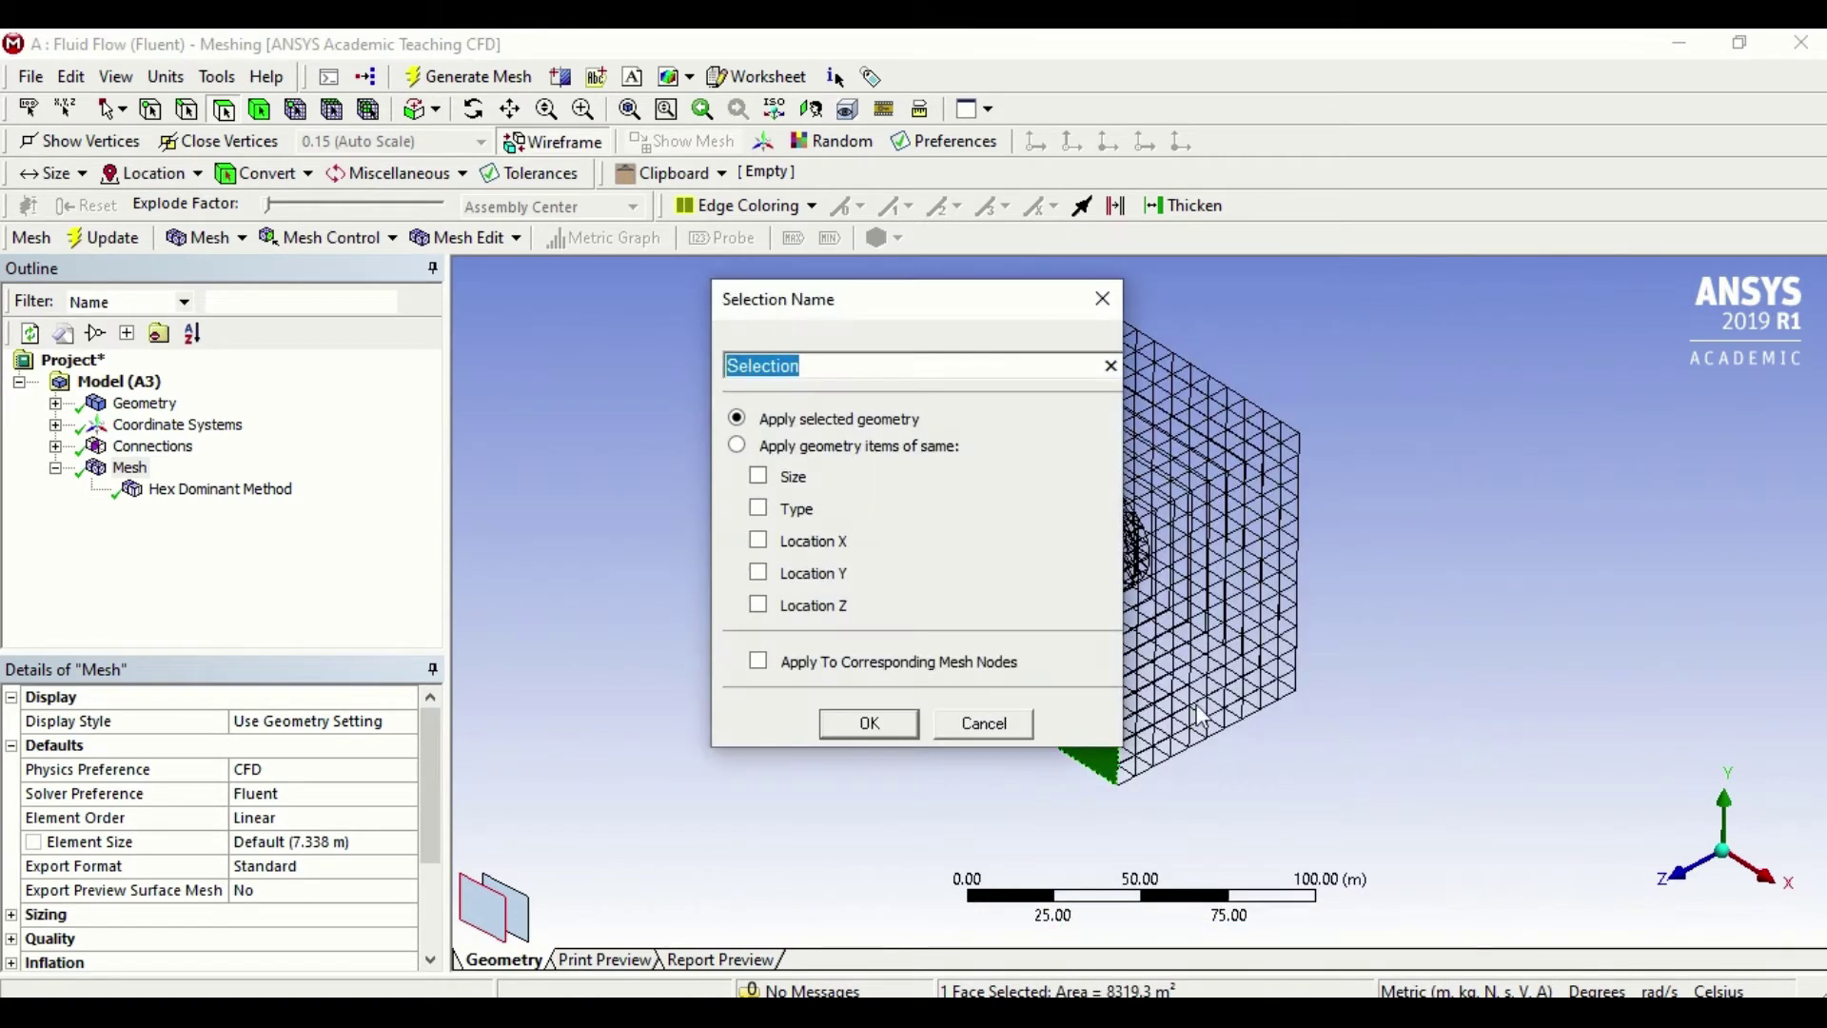
pyautogui.write('Inlet')
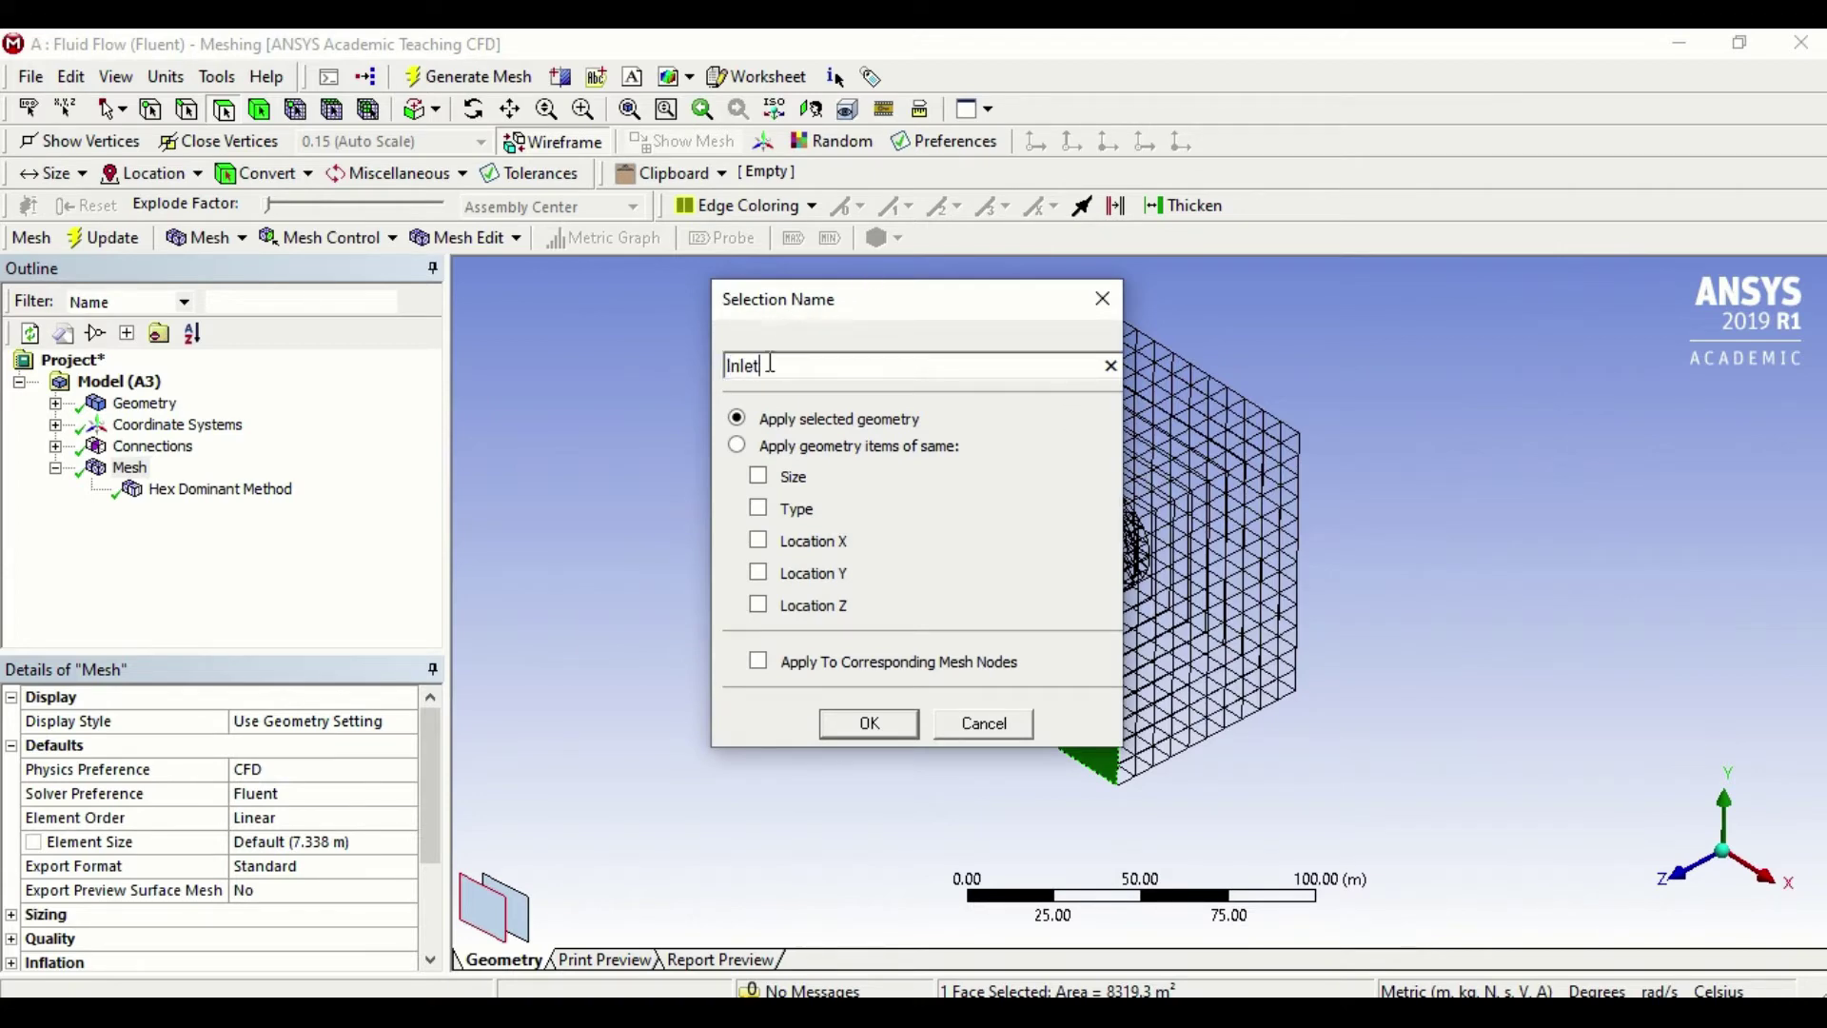
pyautogui.click(866, 725)
pyautogui.moveTo(1315, 621); pyautogui.dragTo(1229, 546, button='middle')
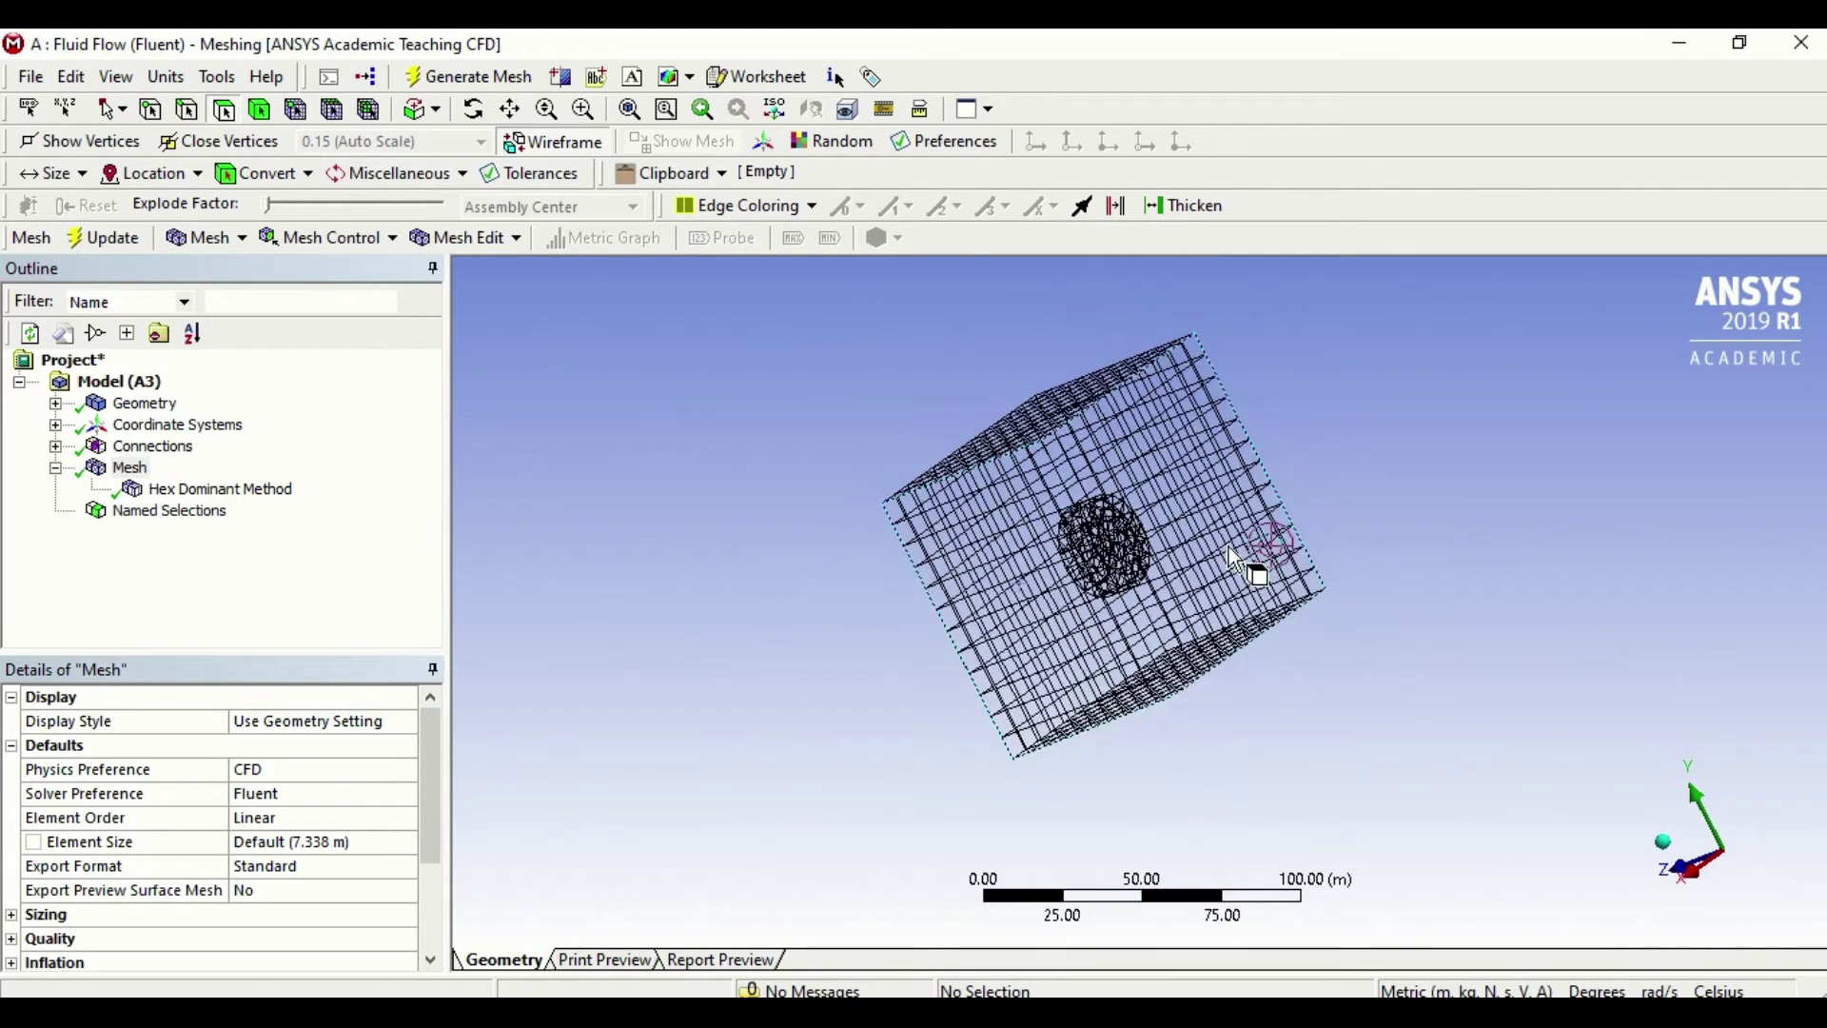
pyautogui.click(1225, 546)
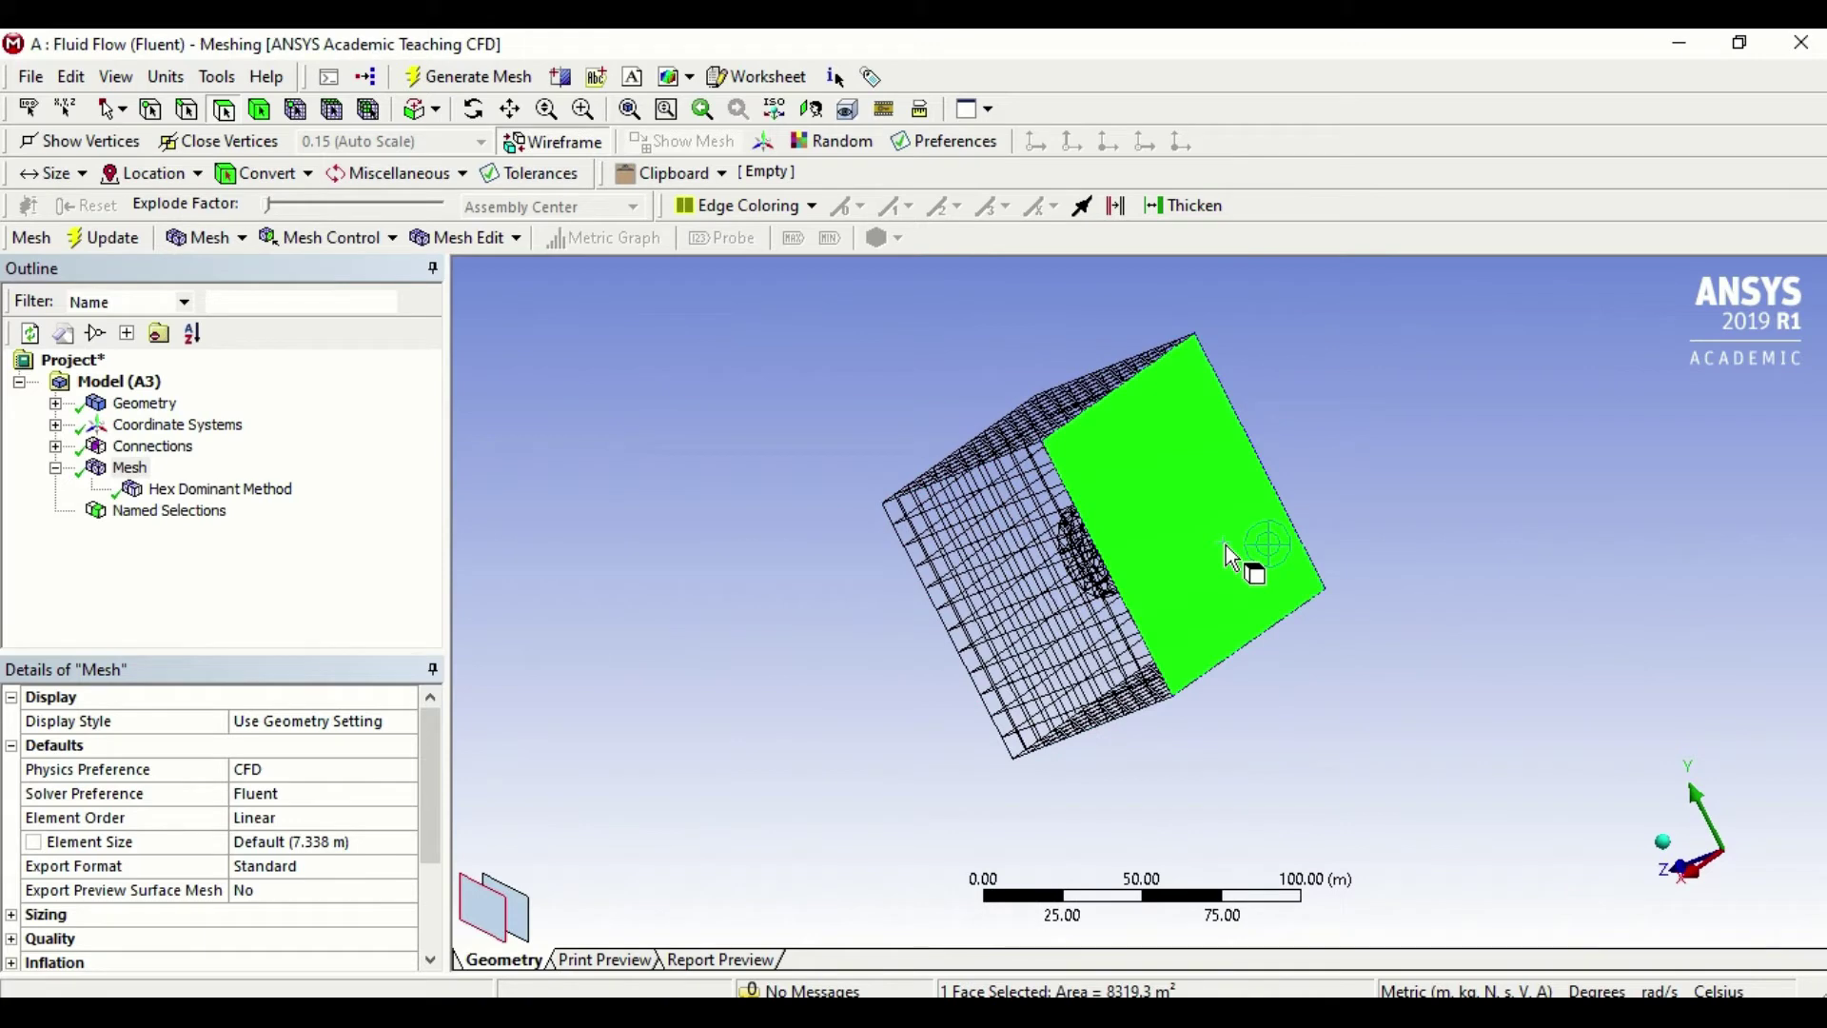
# Name the opposite face 'Outlet' and expand Named Selections to list it under Inlet
pyautogui.rightClick(1226, 545)
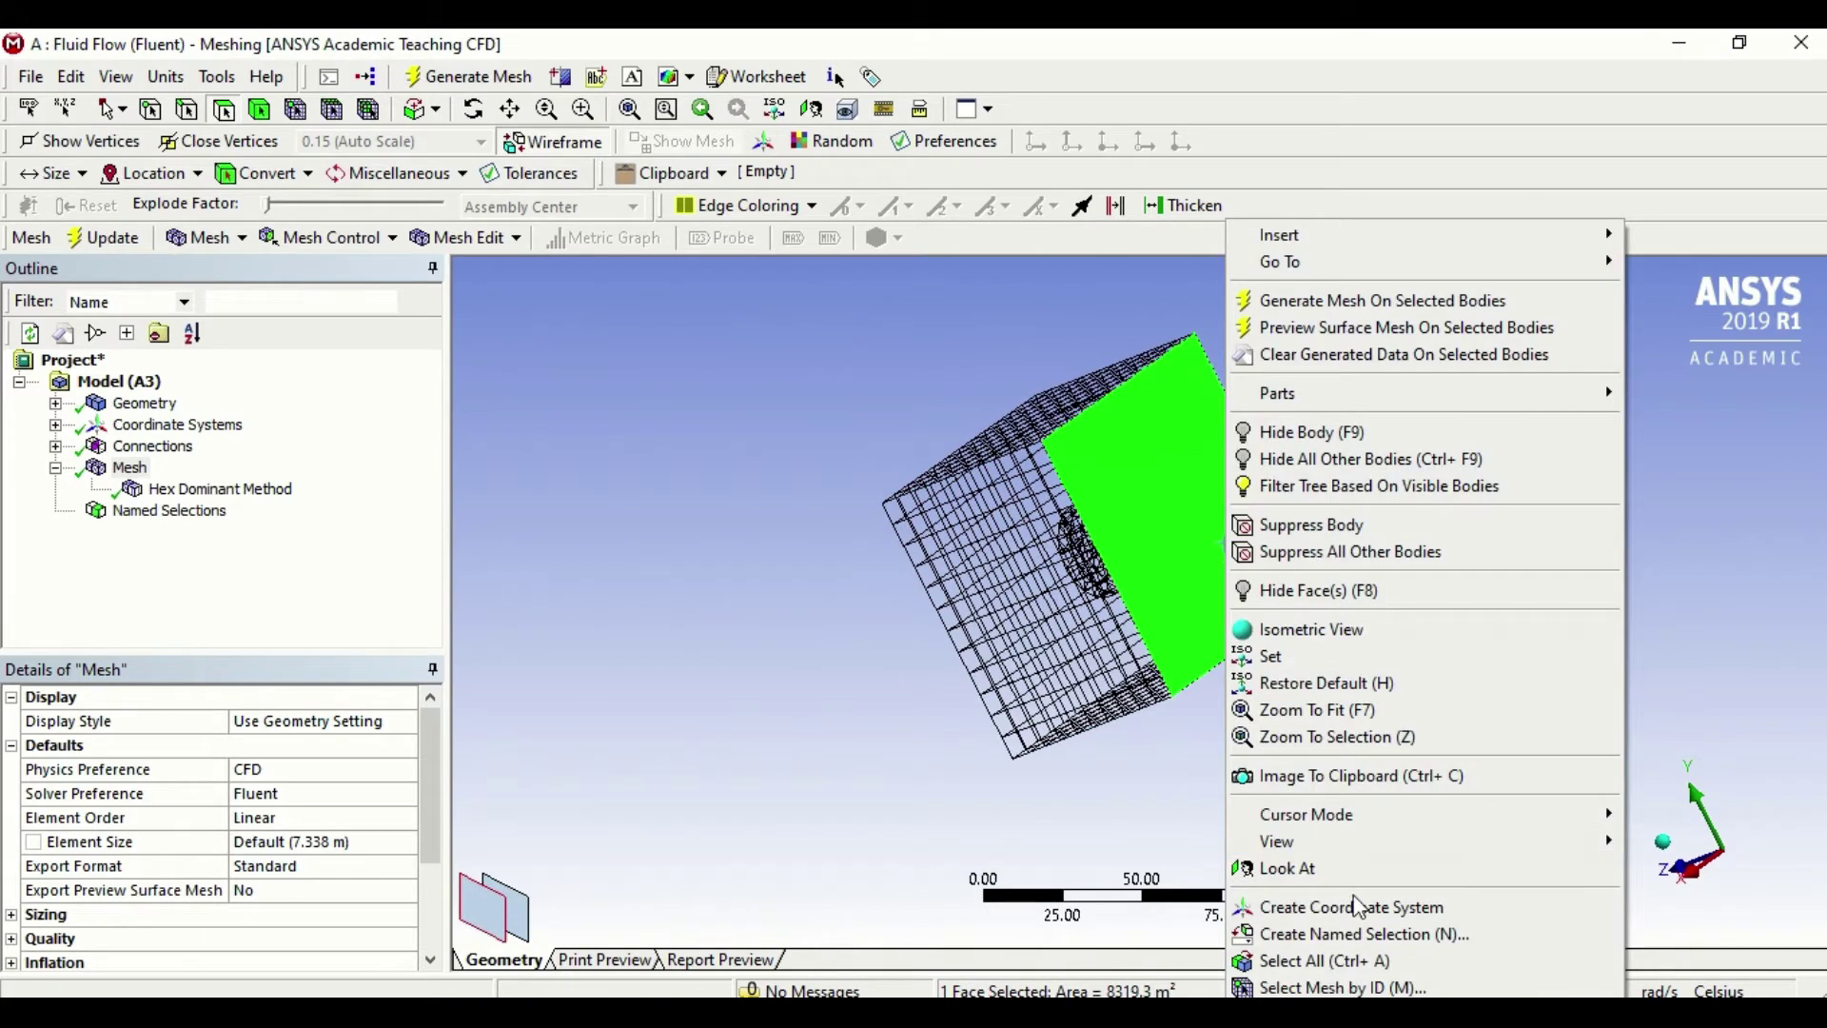
pyautogui.click(1361, 933)
pyautogui.write('Outlet')
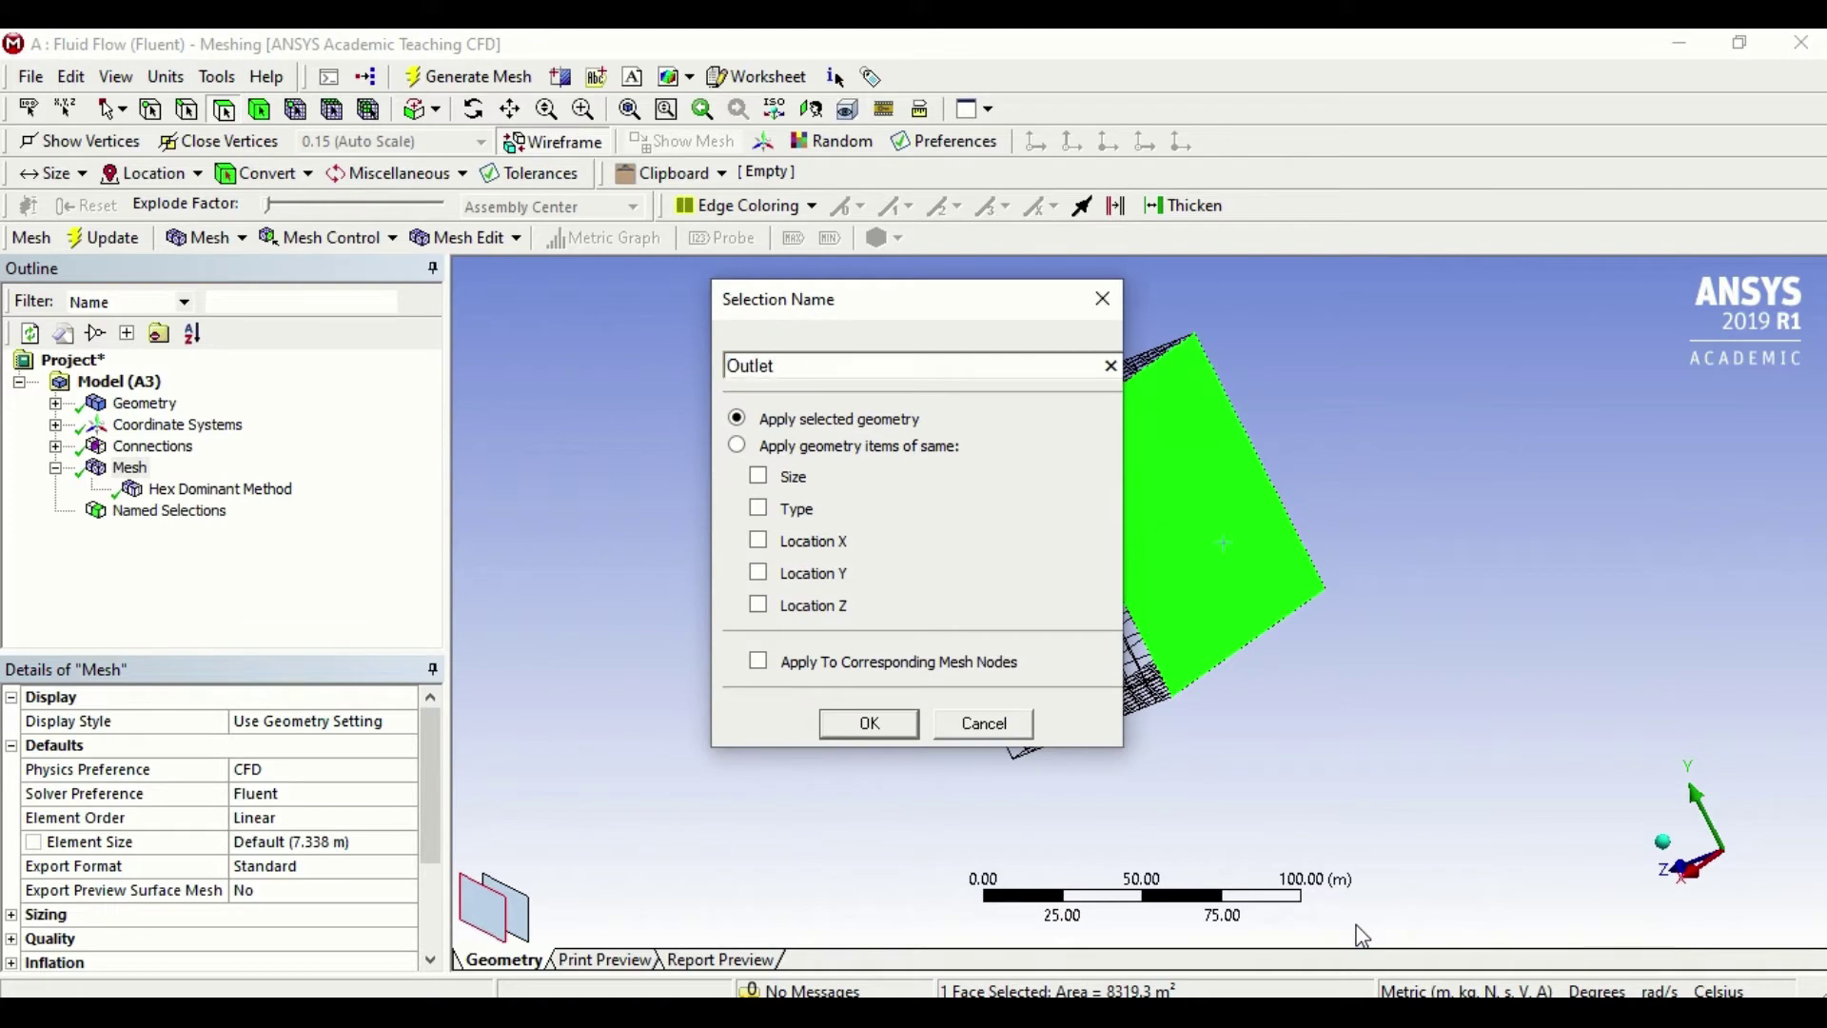
pyautogui.click(882, 722)
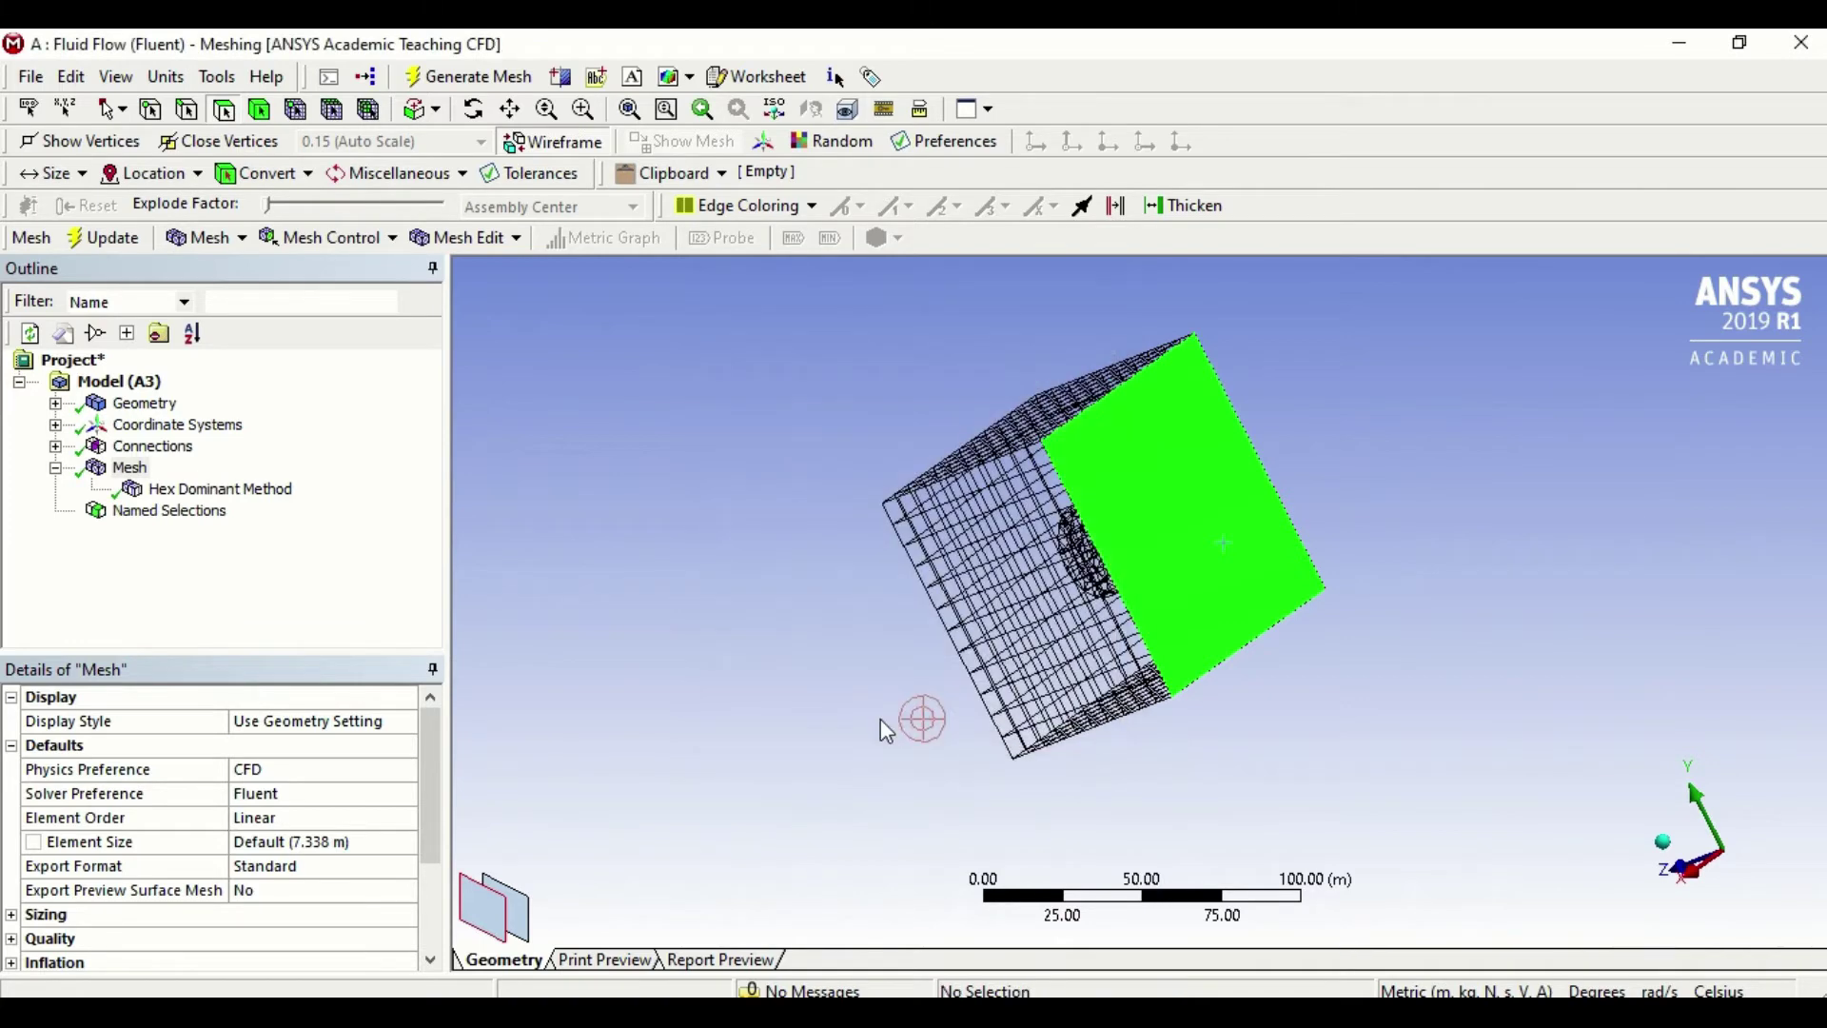
pyautogui.click(56, 511)
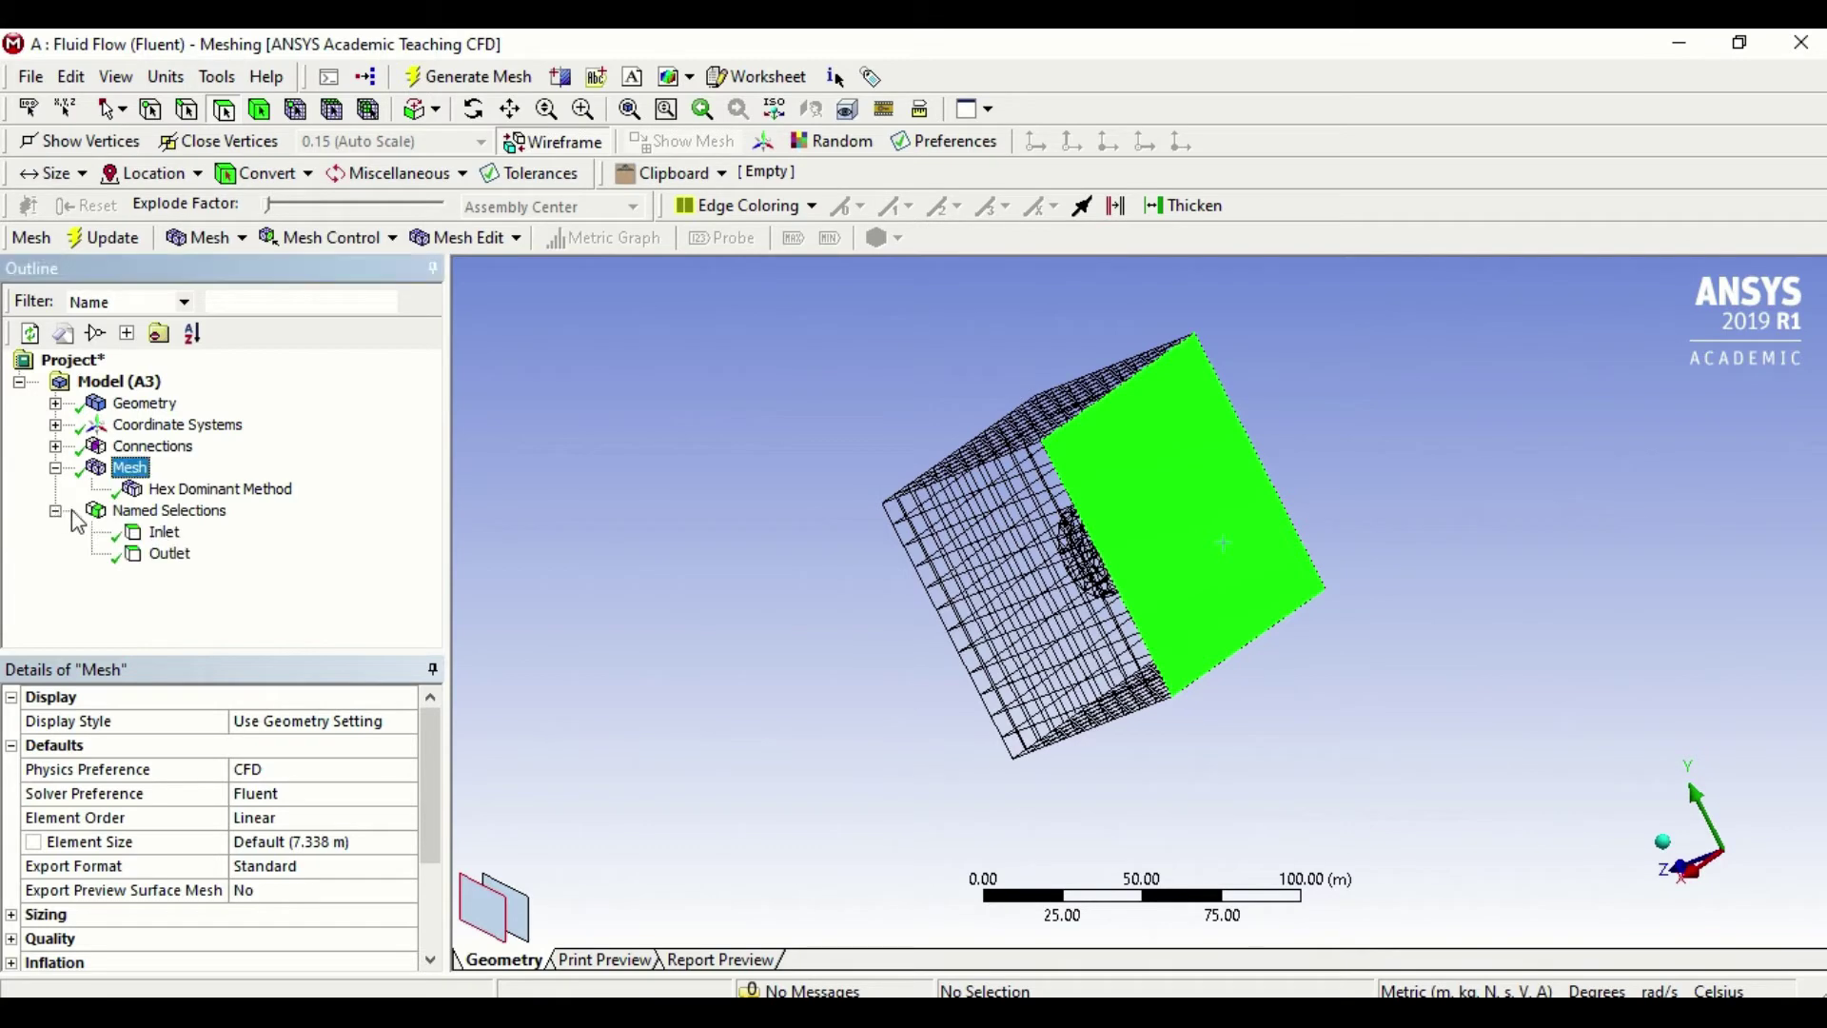
pyautogui.moveTo(1123, 562); pyautogui.dragTo(1229, 605, button='middle')
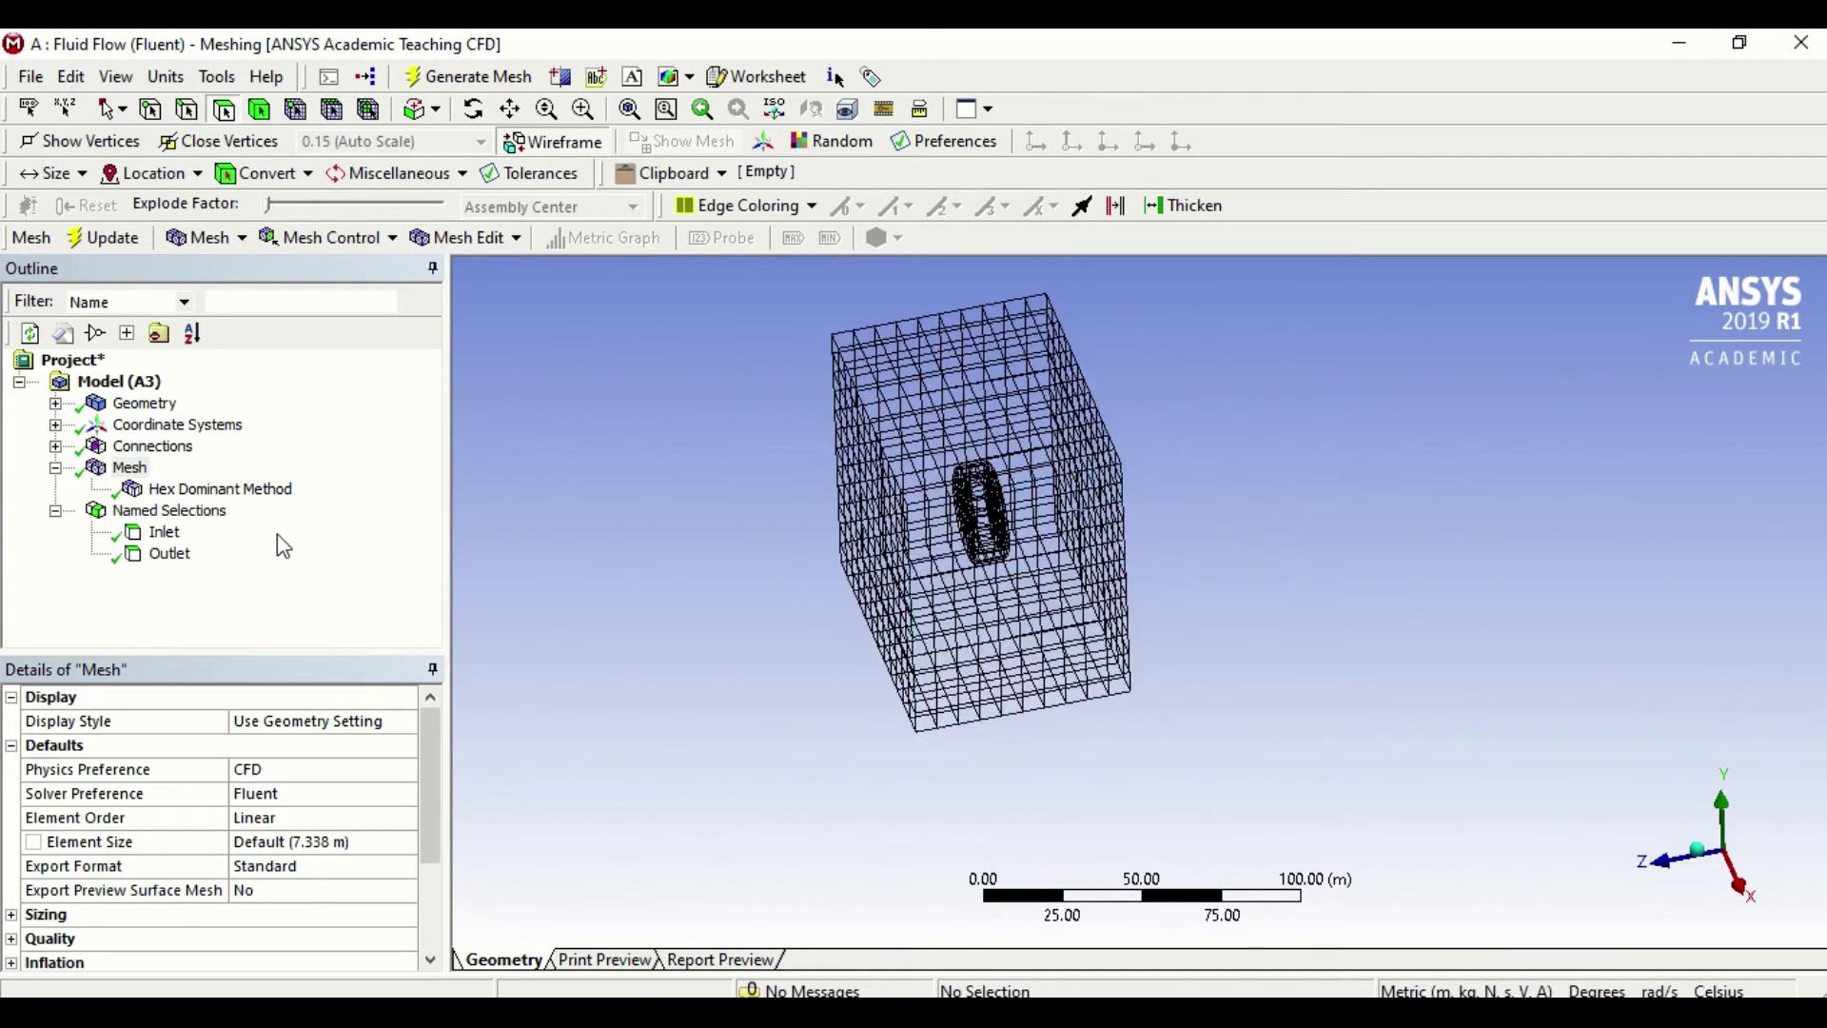
pyautogui.click(167, 535)
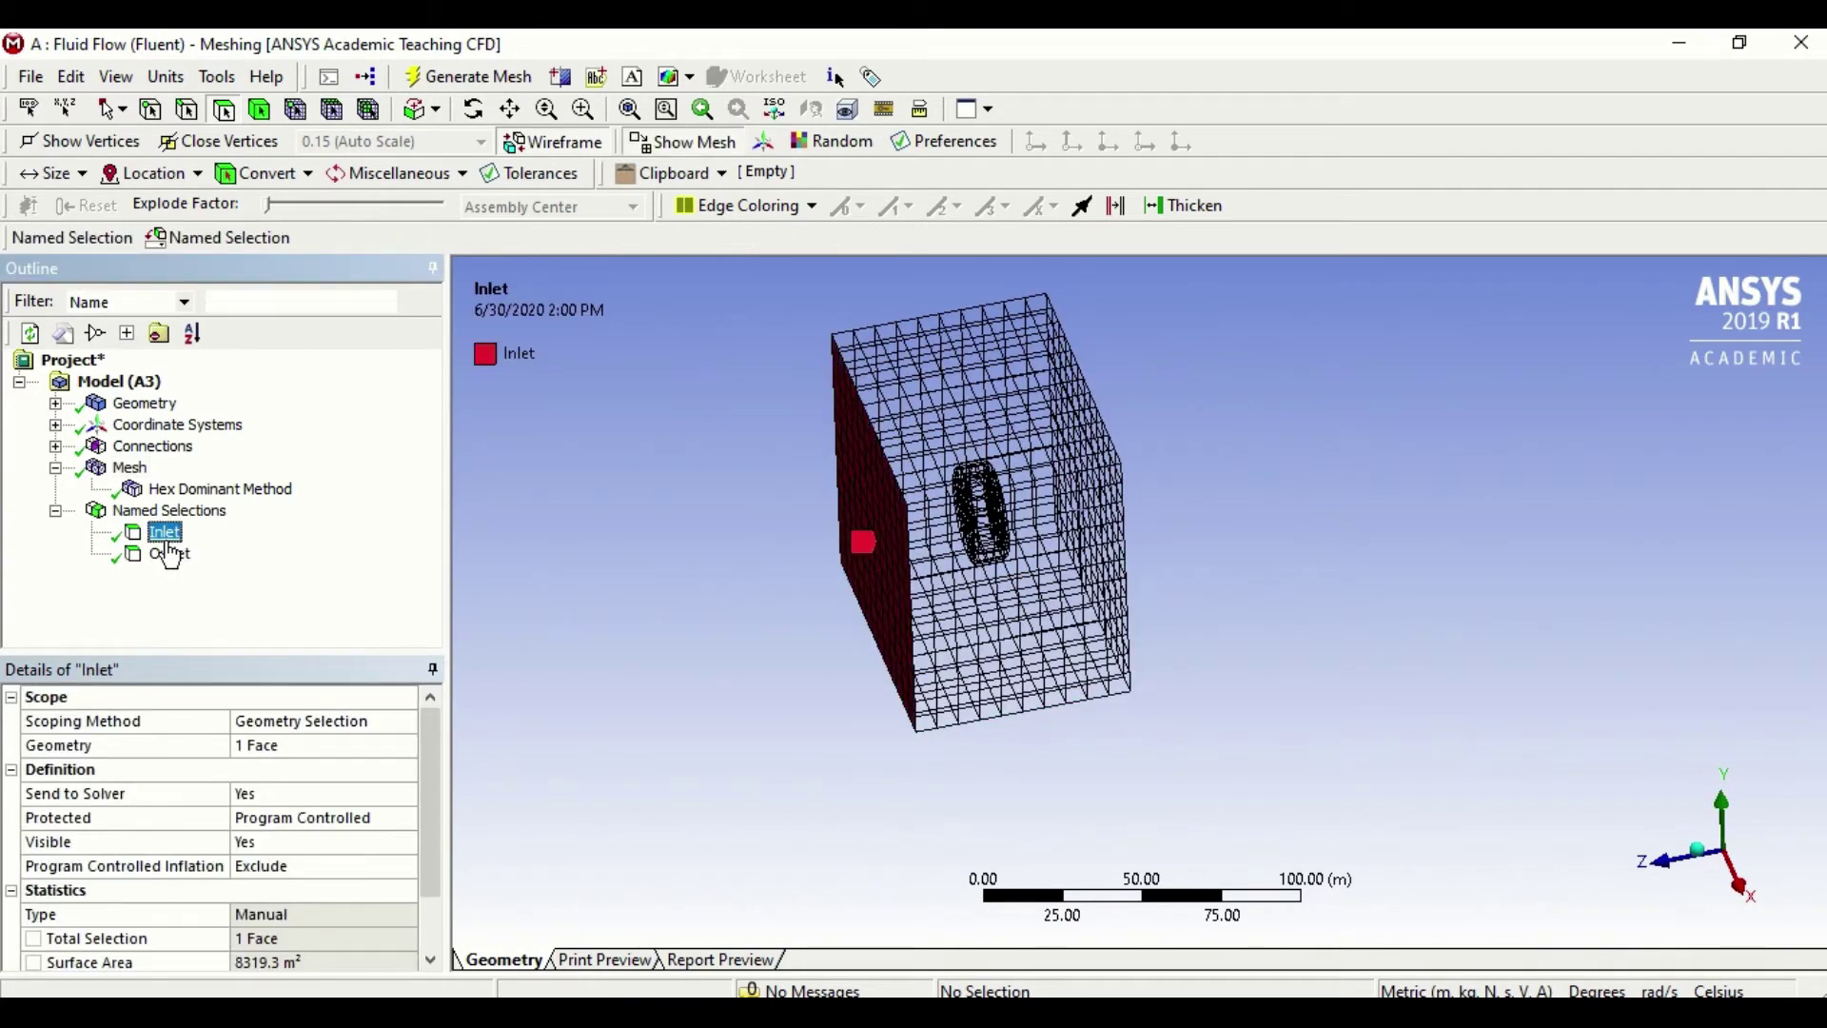
# Highlight the Outlet selection and orbit the box, then pick a side wall (6384.7 m²)
pyautogui.click(167, 554)
pyautogui.moveTo(1142, 590)
pyautogui.mouseDown(button='middle')
pyautogui.moveTo(1203, 603)
pyautogui.moveTo(1132, 556)
pyautogui.mouseUp(button='middle')
pyautogui.moveTo(631, 633); pyautogui.dragTo(1070, 516, button='middle')
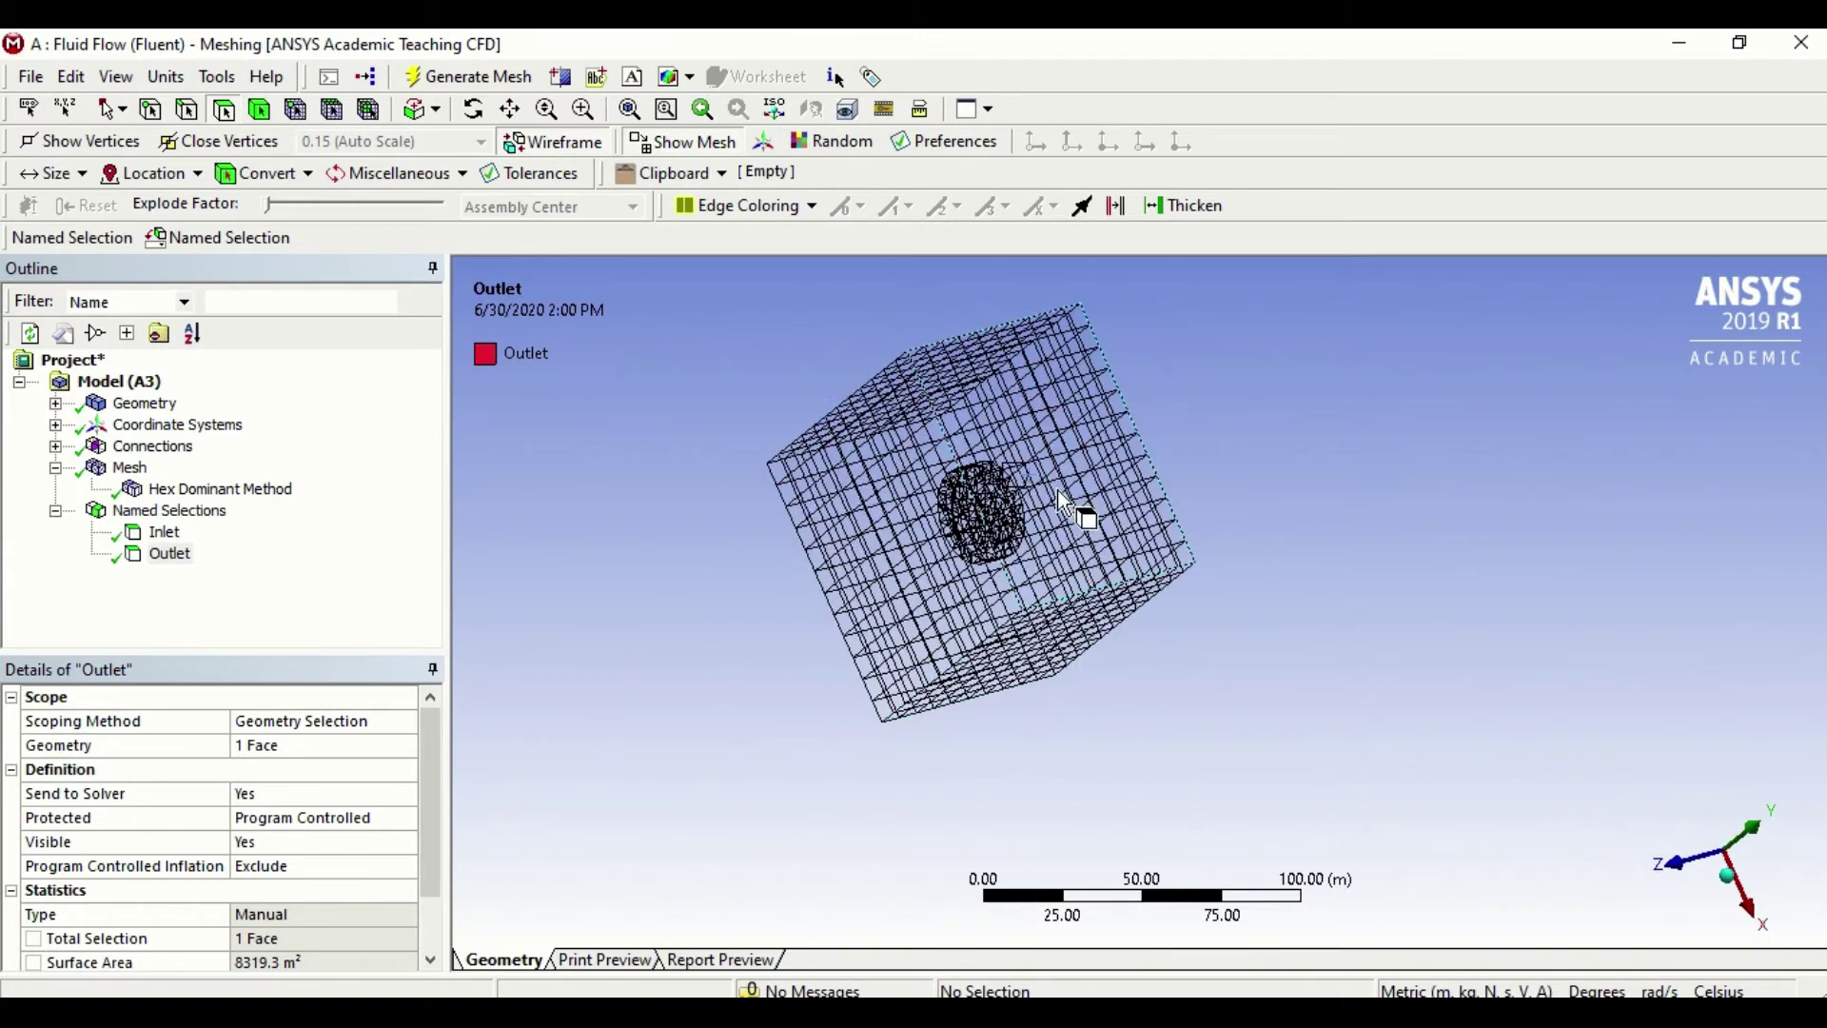
pyautogui.moveTo(1066, 653); pyautogui.dragTo(1018, 557, button='middle')
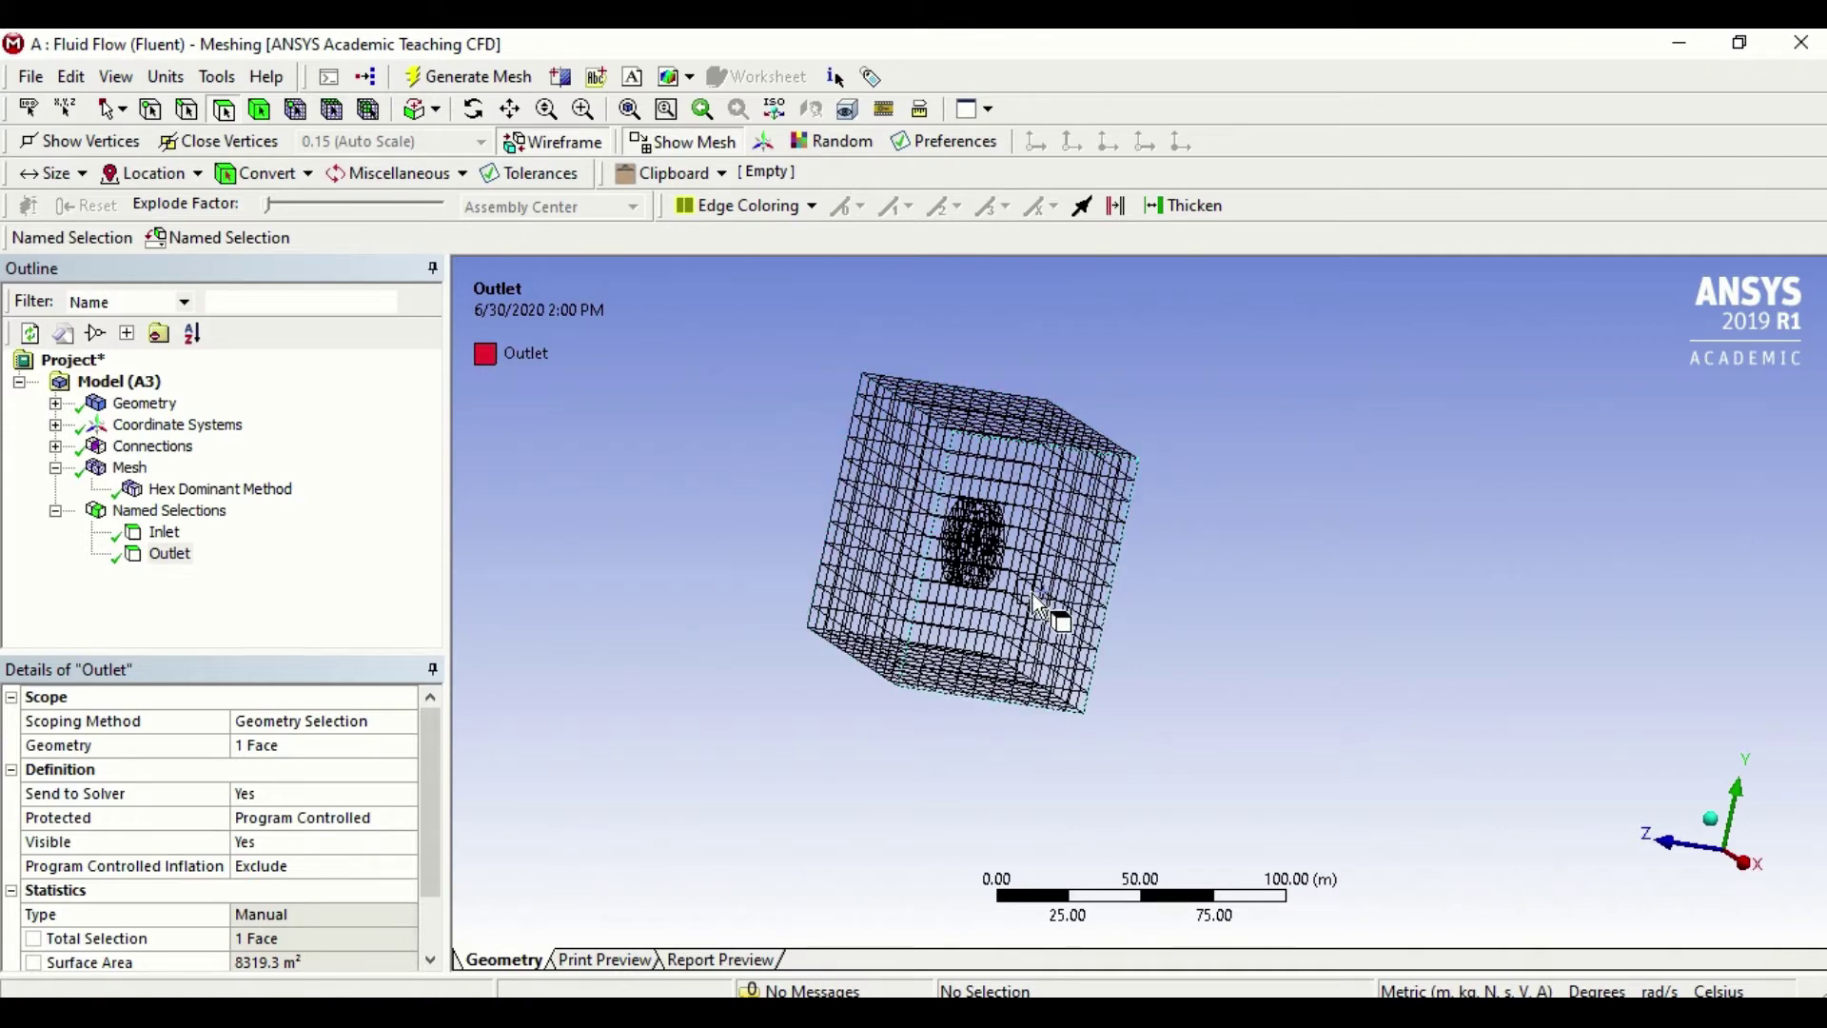
pyautogui.moveTo(807, 517); pyautogui.dragTo(1009, 629, button='middle')
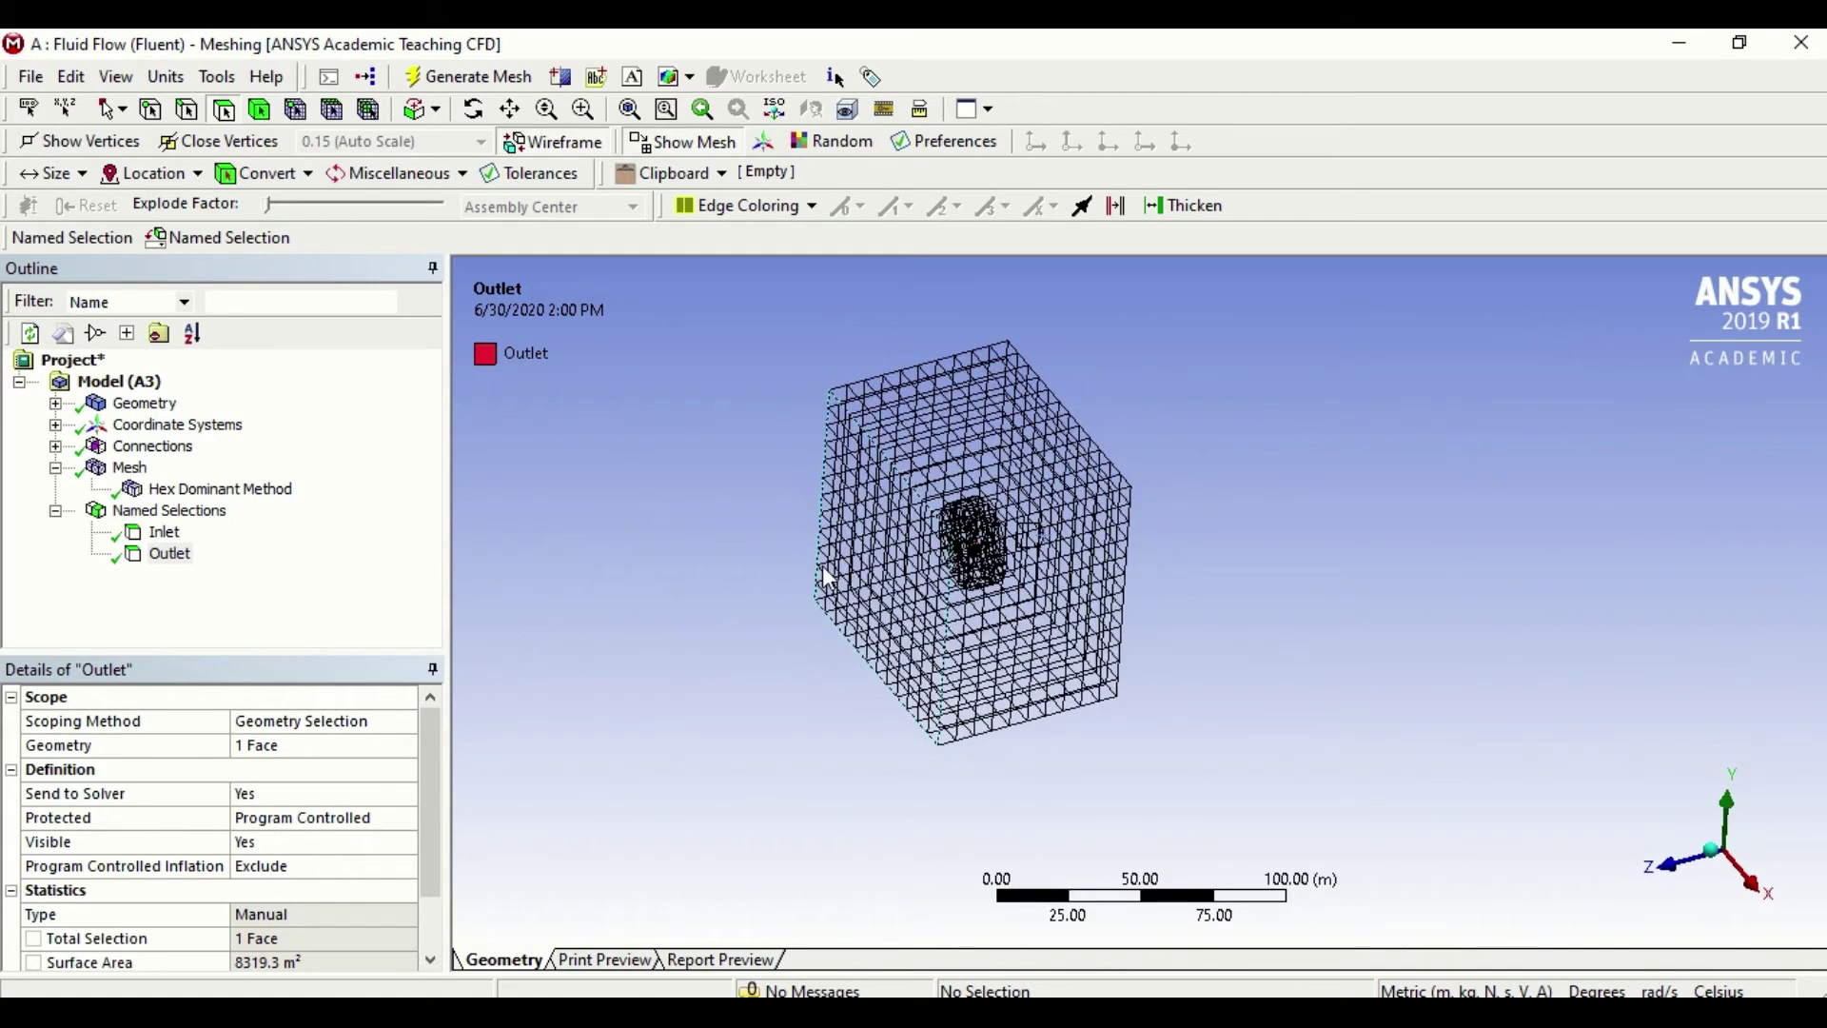
pyautogui.click(1026, 617)
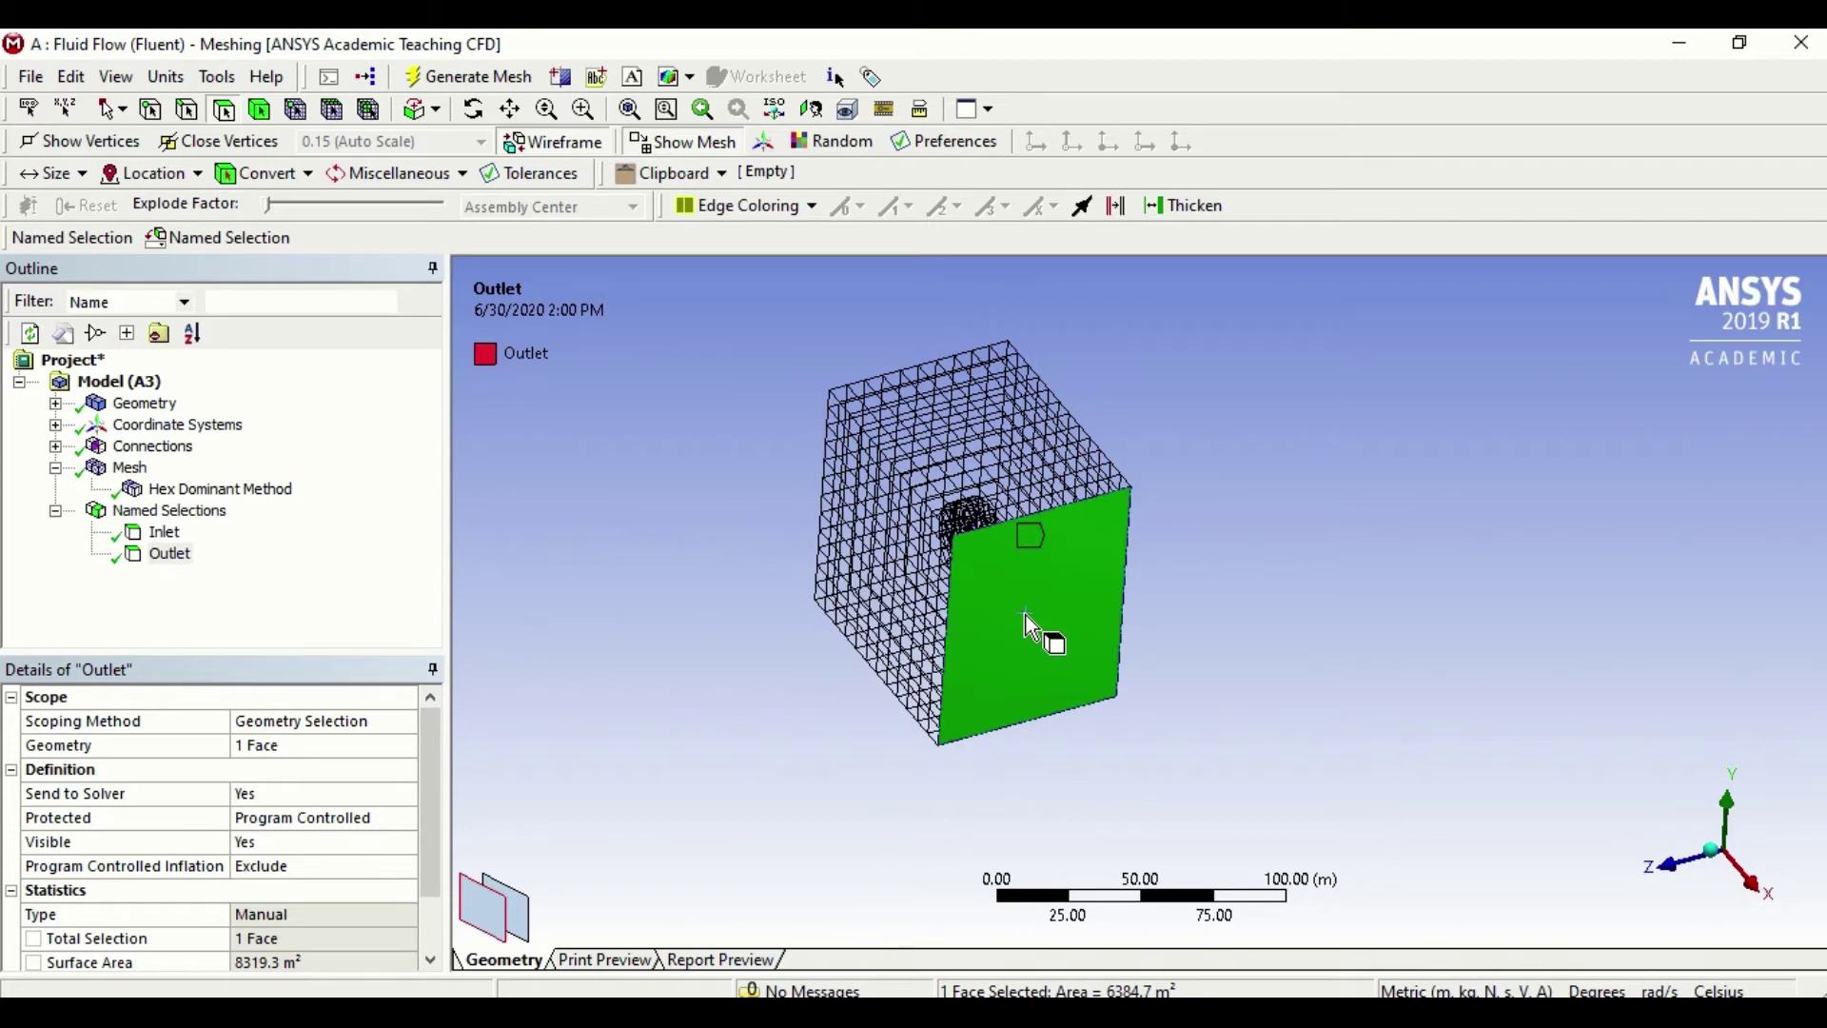
# Add the top, left and remaining side faces to pick all four walls (25539 m²)
pyautogui.keyDown('ctrl'); pyautogui.click(997, 471); pyautogui.keyUp('ctrl')
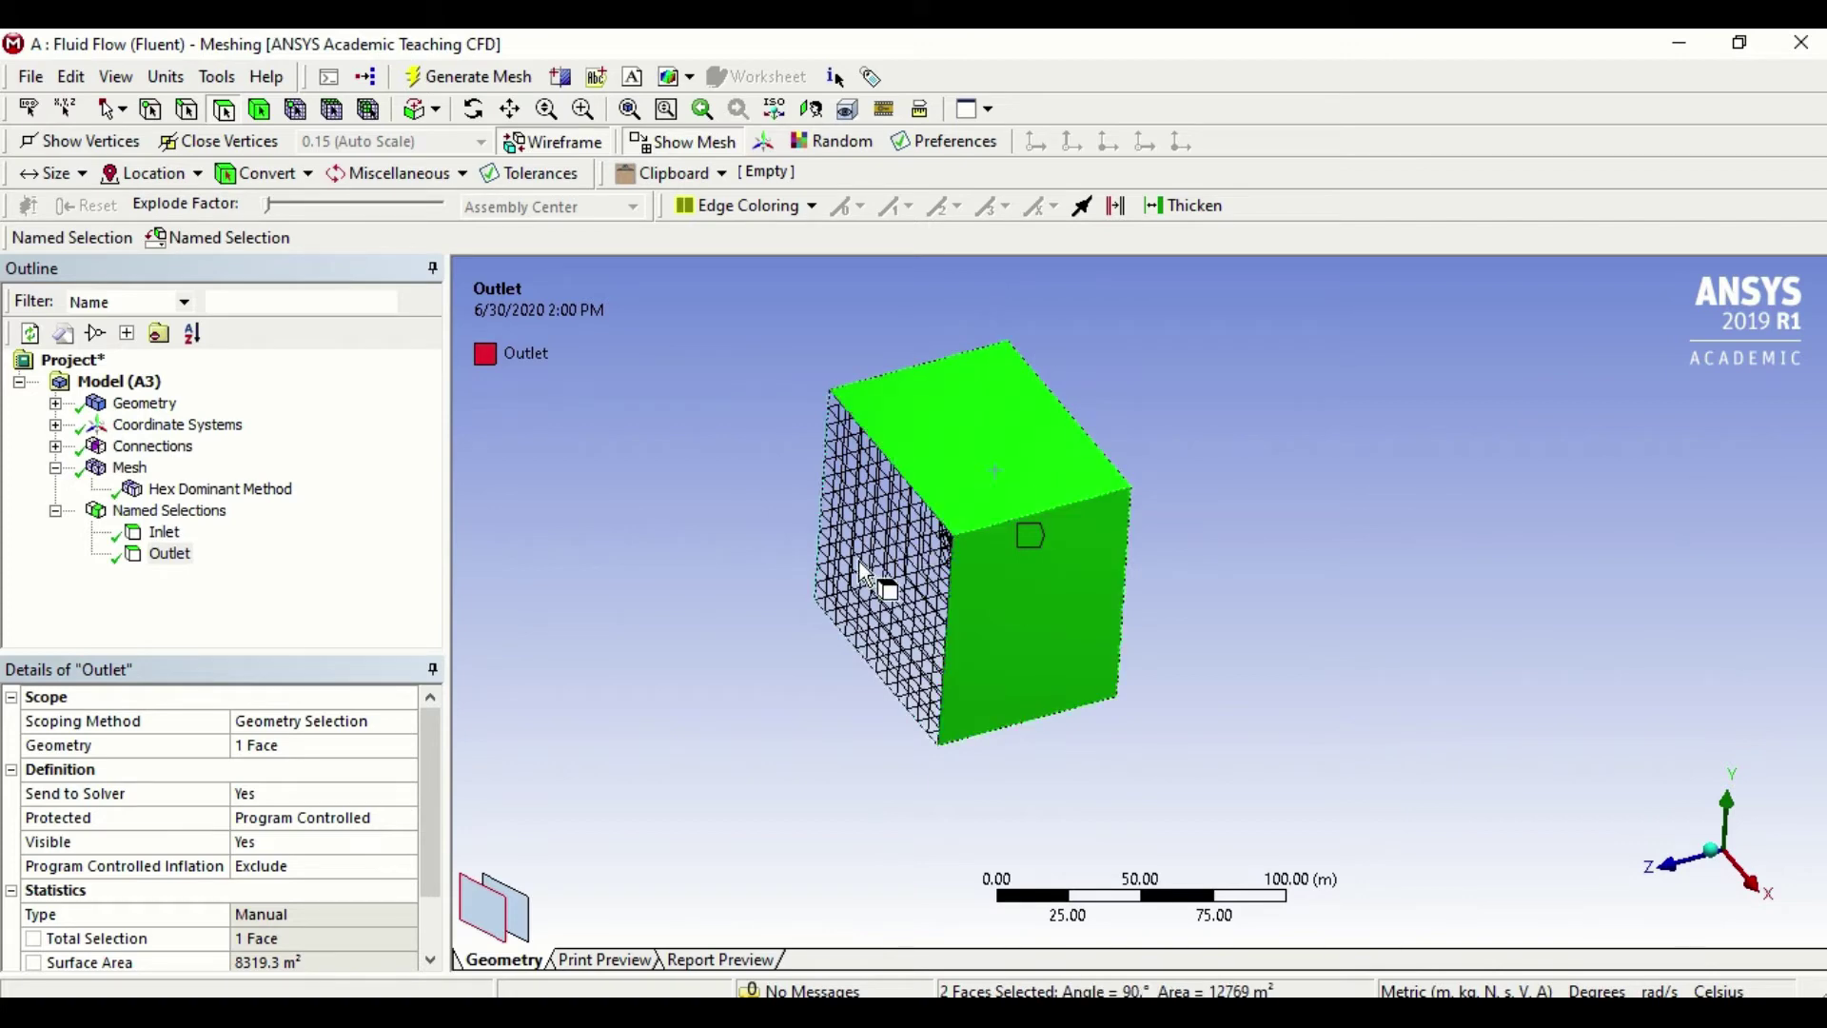
pyautogui.moveTo(806, 540); pyautogui.dragTo(803, 609, button='middle')
pyautogui.keyDown('ctrl'); pyautogui.click(833, 562); pyautogui.keyUp('ctrl')
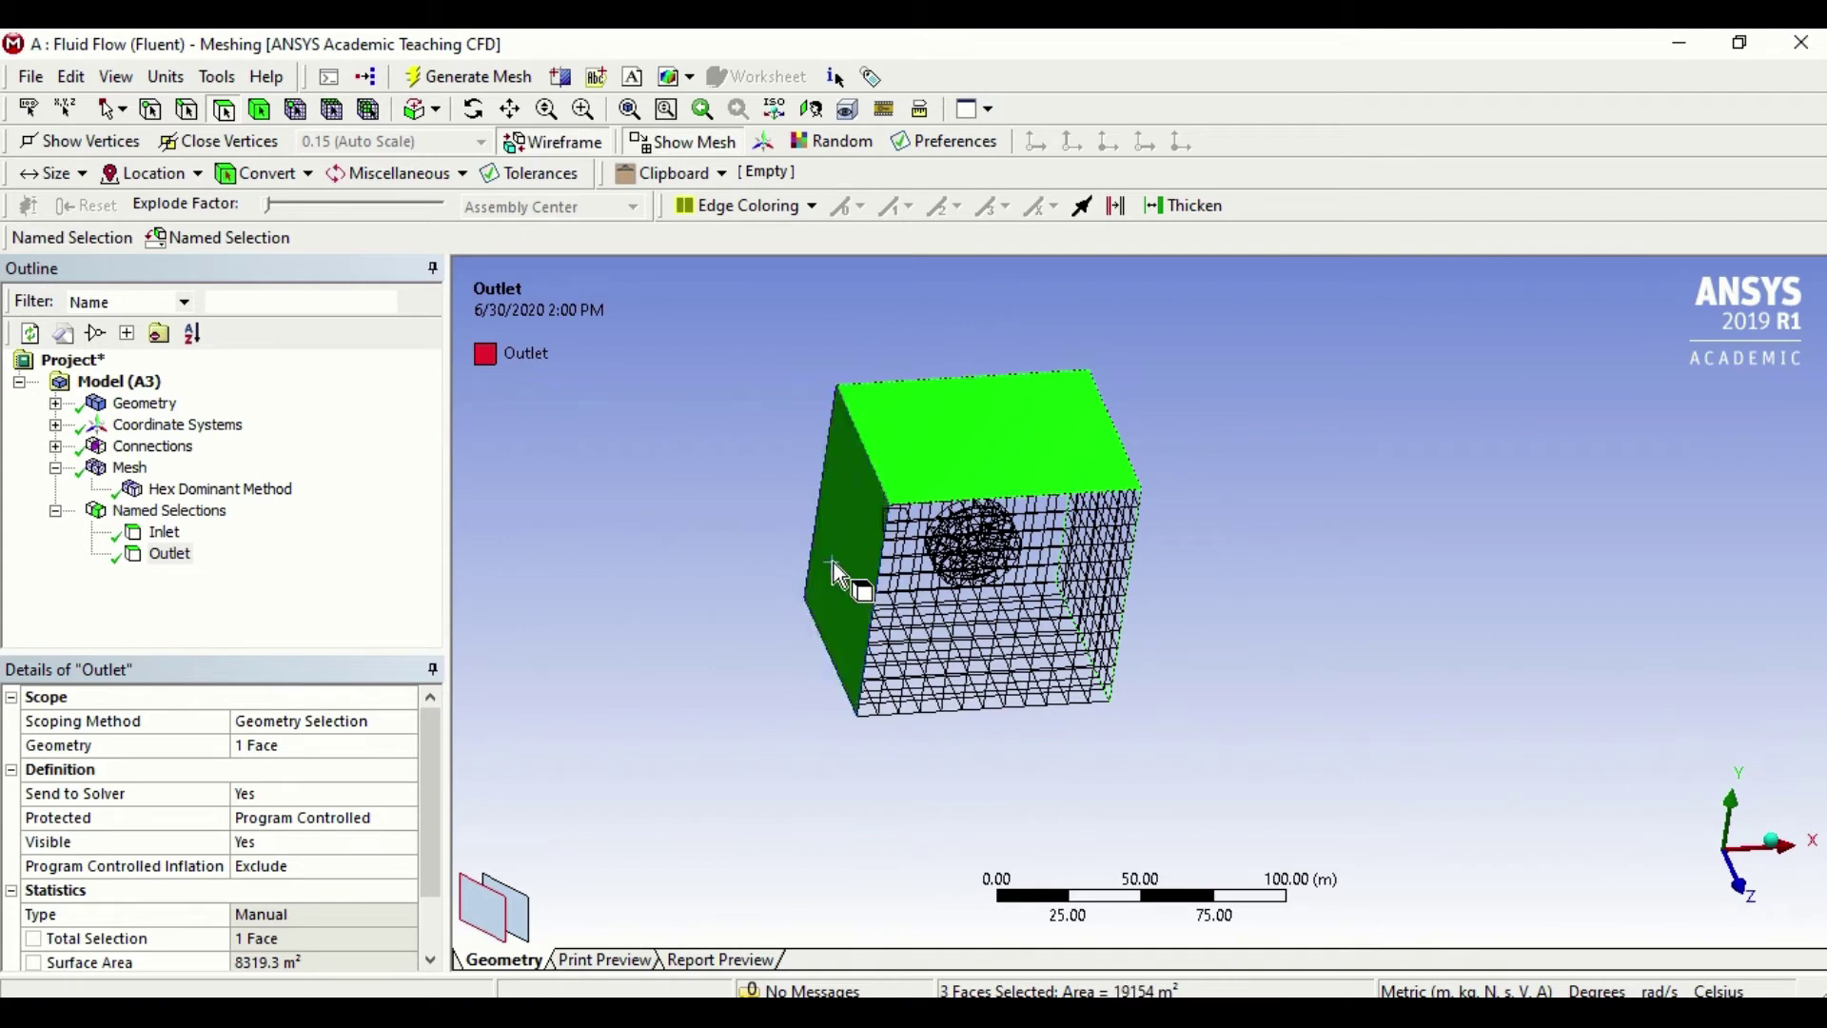
pyautogui.moveTo(1220, 705); pyautogui.dragTo(1016, 538, button='middle')
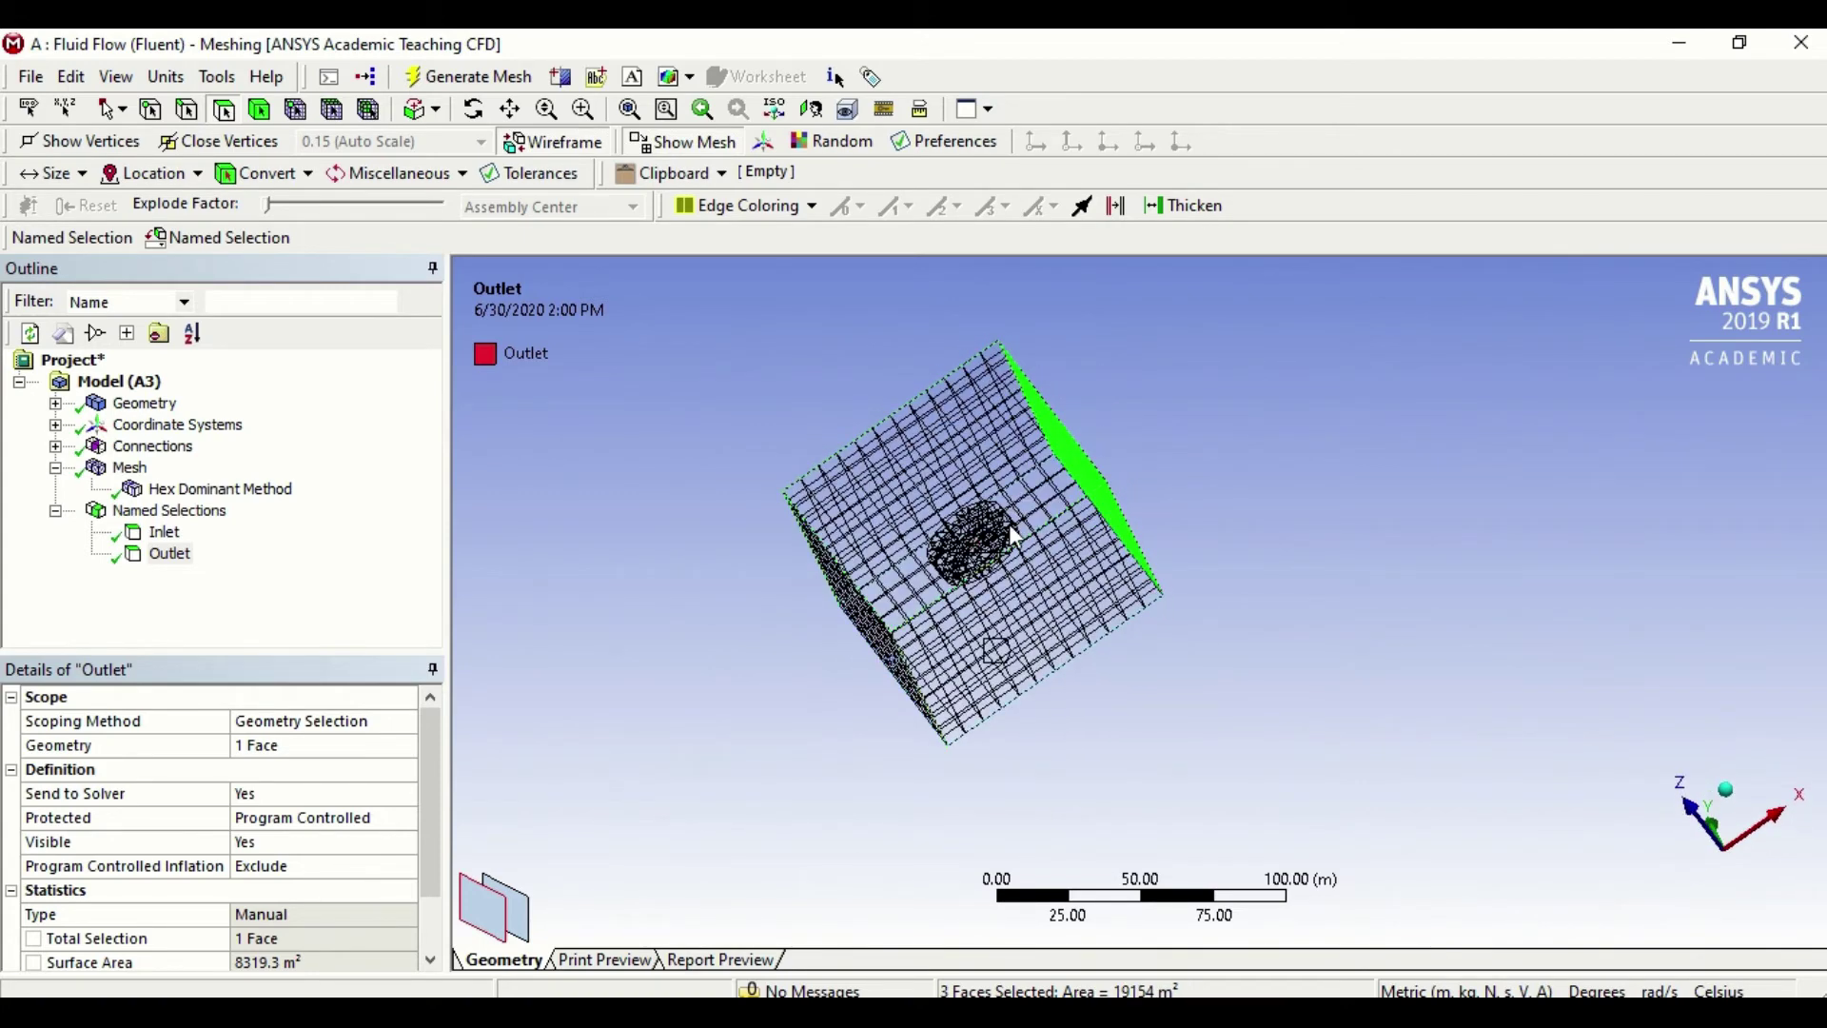
pyautogui.keyDown('ctrl'); pyautogui.click(996, 633); pyautogui.keyUp('ctrl')
pyautogui.moveTo(1155, 531); pyautogui.dragTo(1026, 628, button='middle')
pyautogui.rightClick(1028, 632)
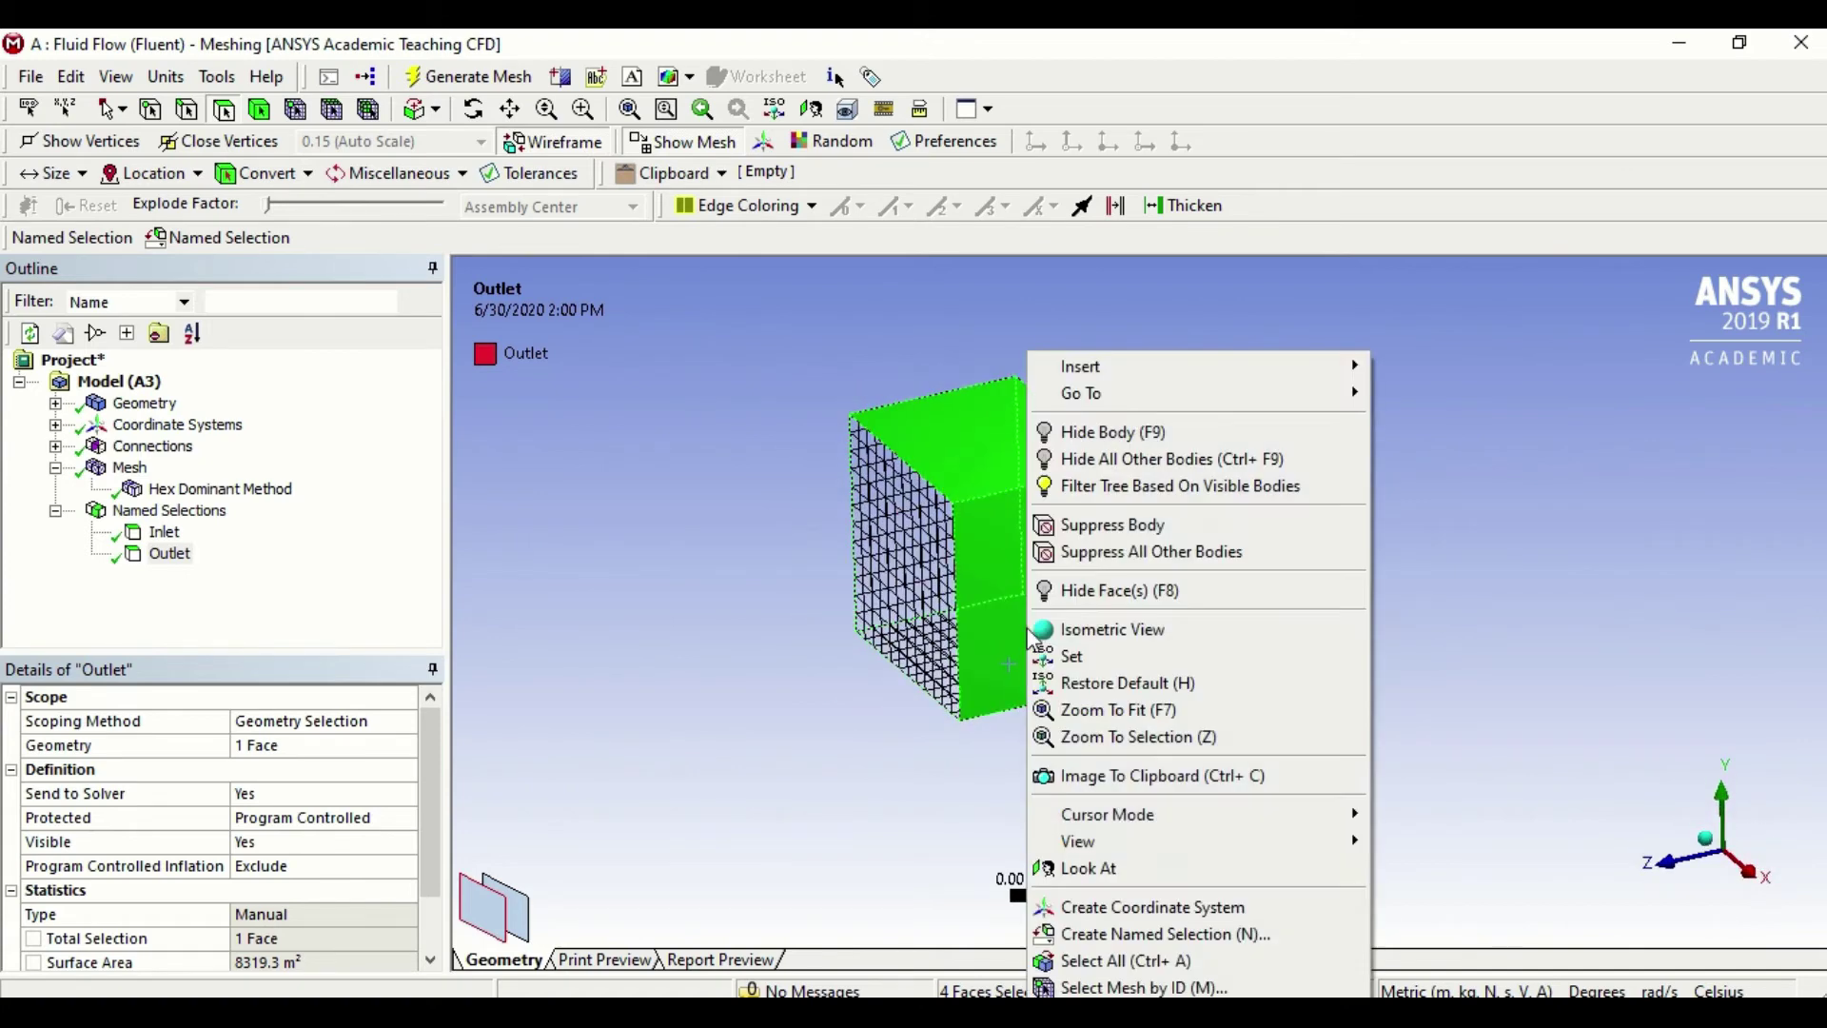
# Create the 'Symmetry' named selection from the four picked side walls
pyautogui.click(1187, 938)
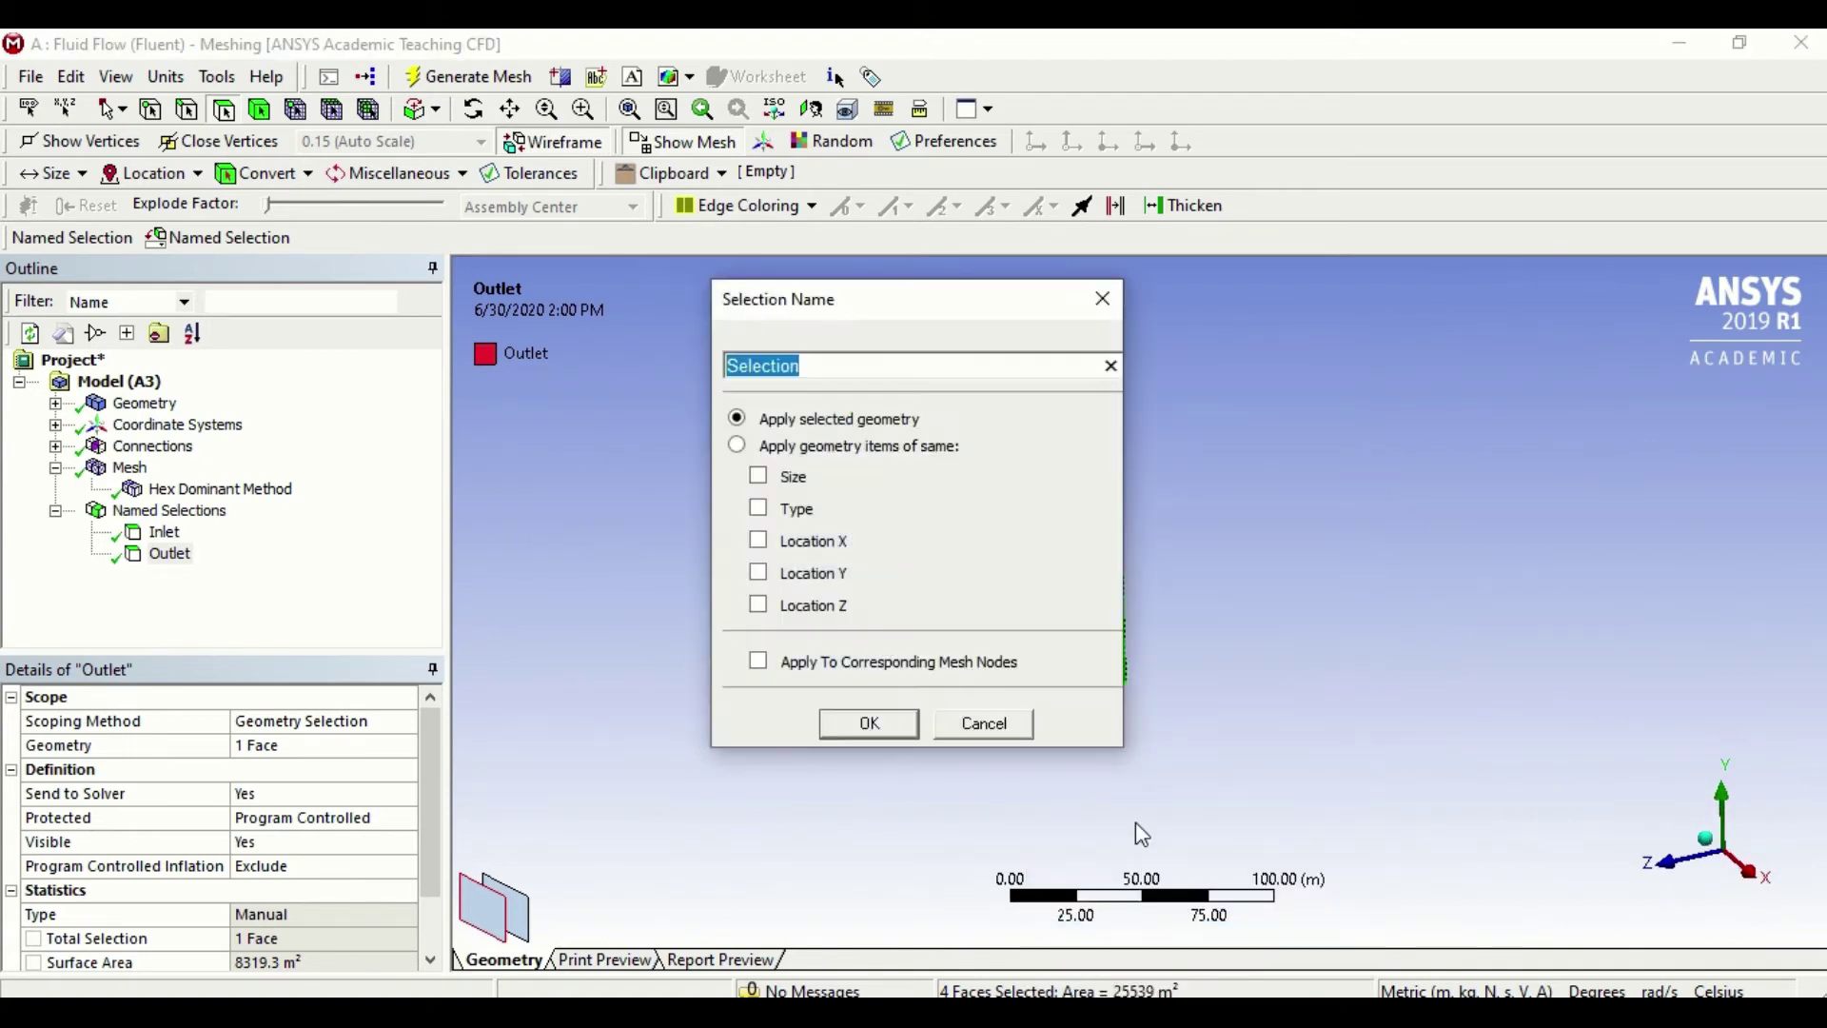
pyautogui.write('Symmetry')
pyautogui.click(869, 724)
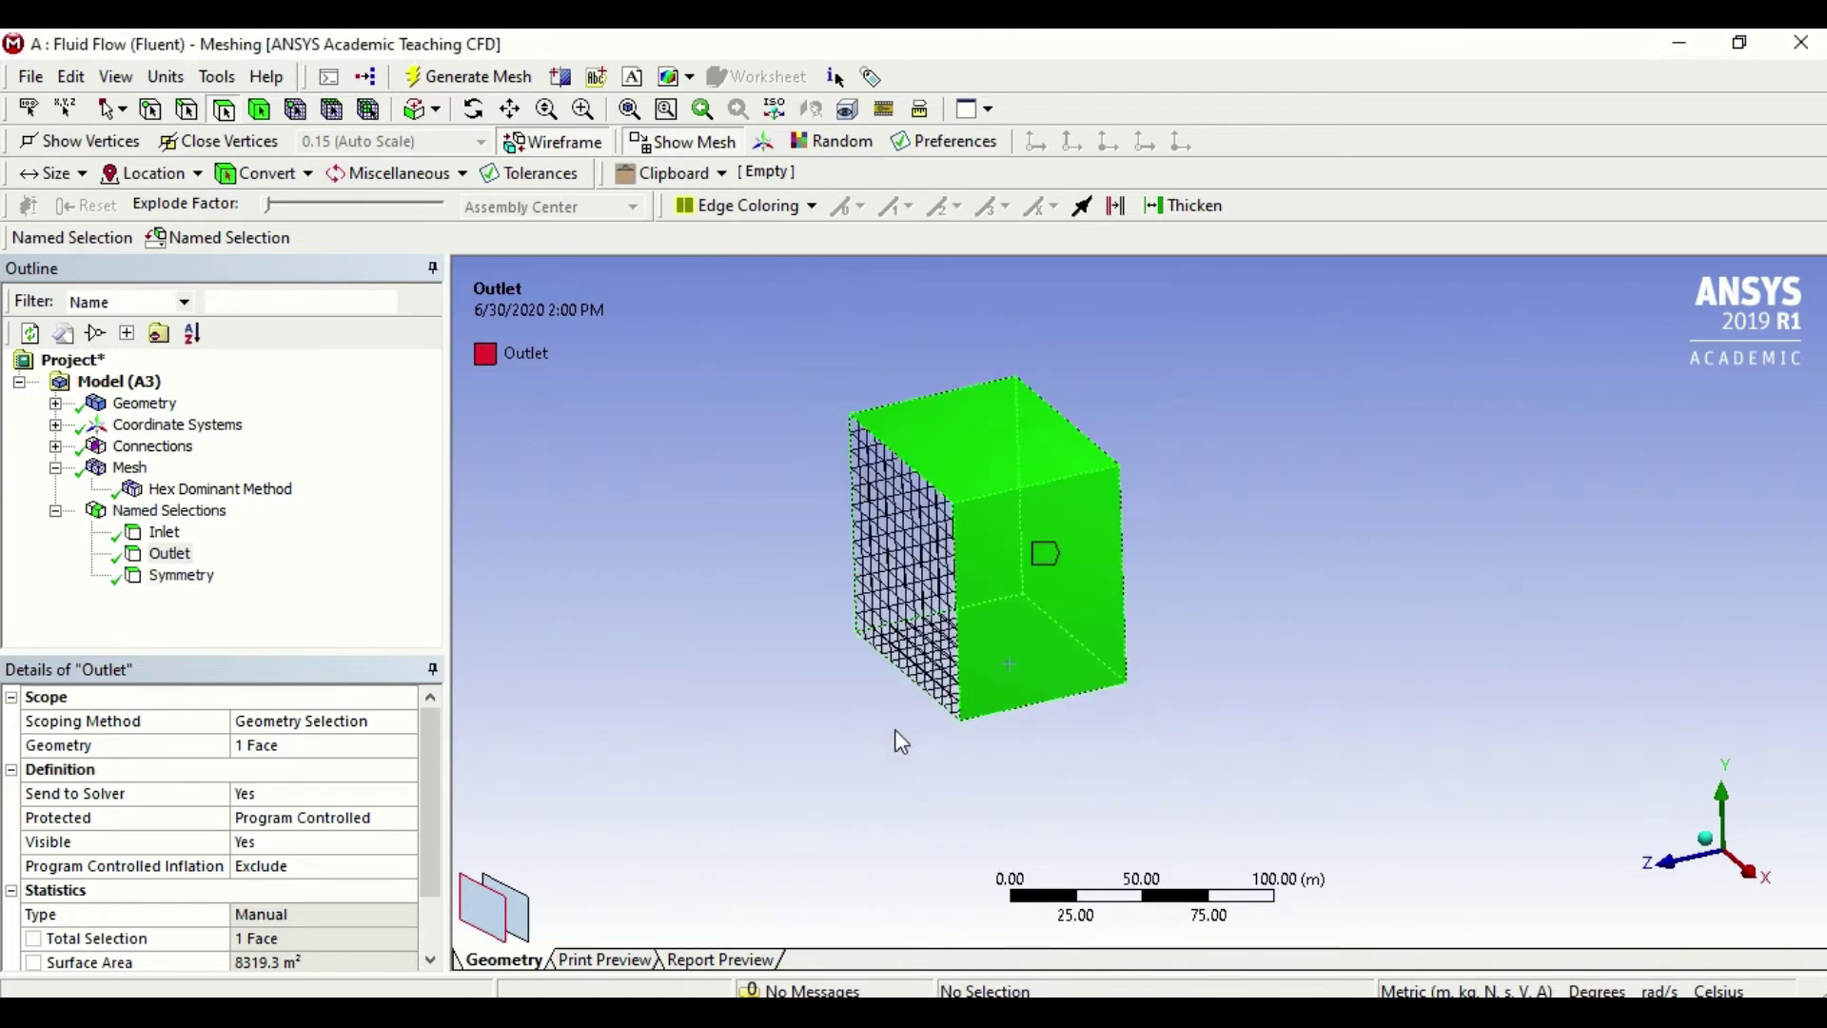
# Review the Outlet, Symmetry and Inlet selections and zoom into the box's interior
pyautogui.click(170, 555)
pyautogui.click(172, 573)
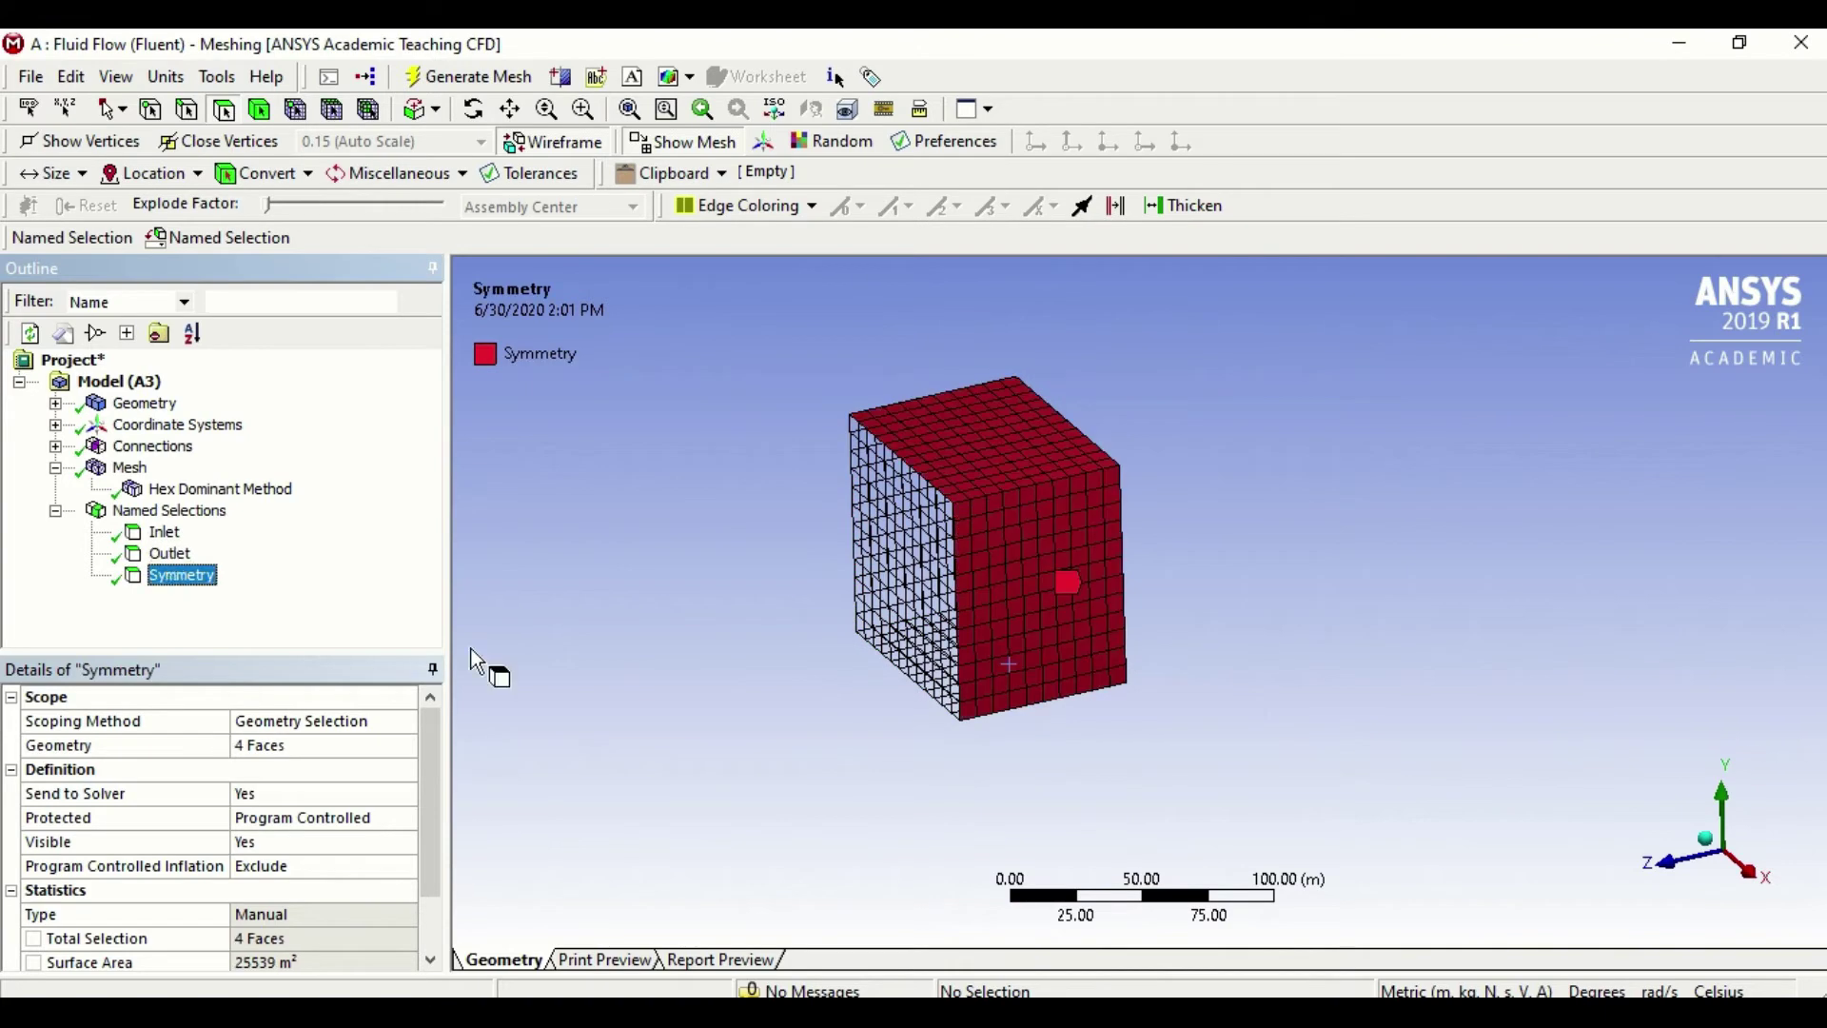
pyautogui.click(160, 532)
pyautogui.moveTo(1235, 678); pyautogui.dragTo(1201, 802, button='middle')
pyautogui.scroll(4, 1031, 561)
pyautogui.scroll(1, 1032, 563)
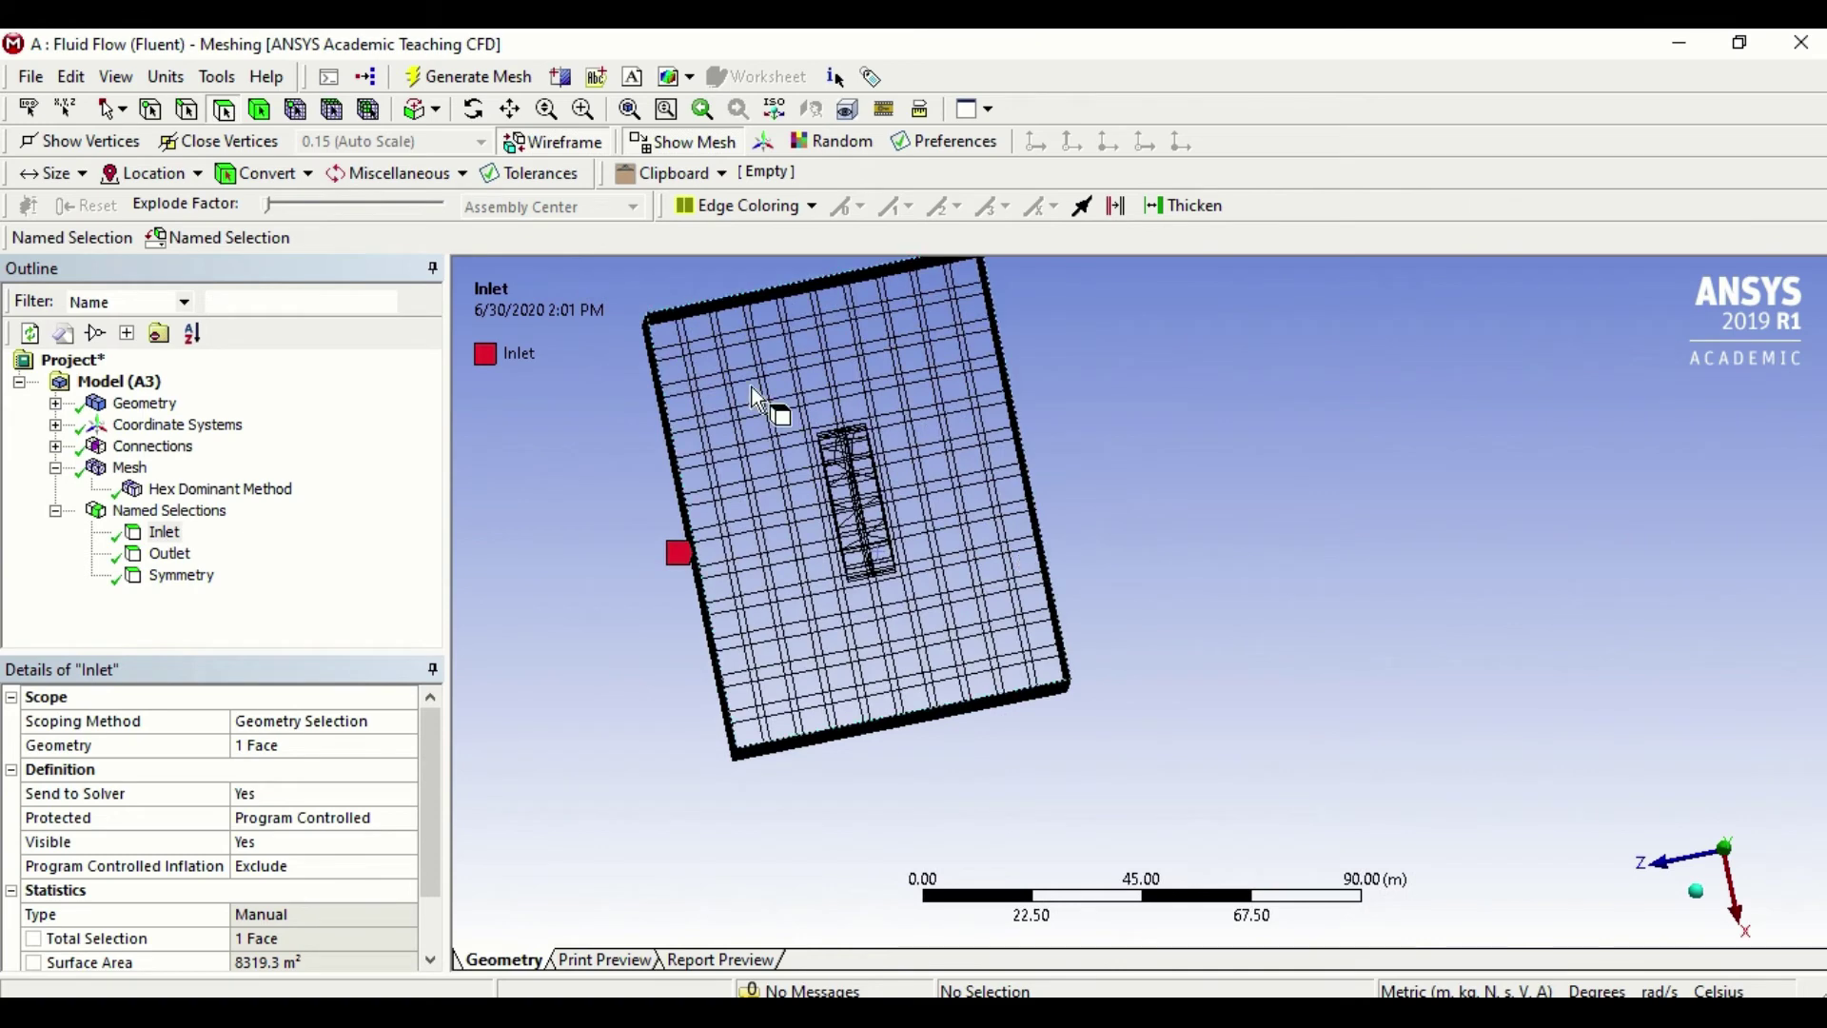
# Switch to Box Select and drag around the inner body to pick its six faces (5003.2 m²)
pyautogui.click(116, 110)
pyautogui.click(153, 172)
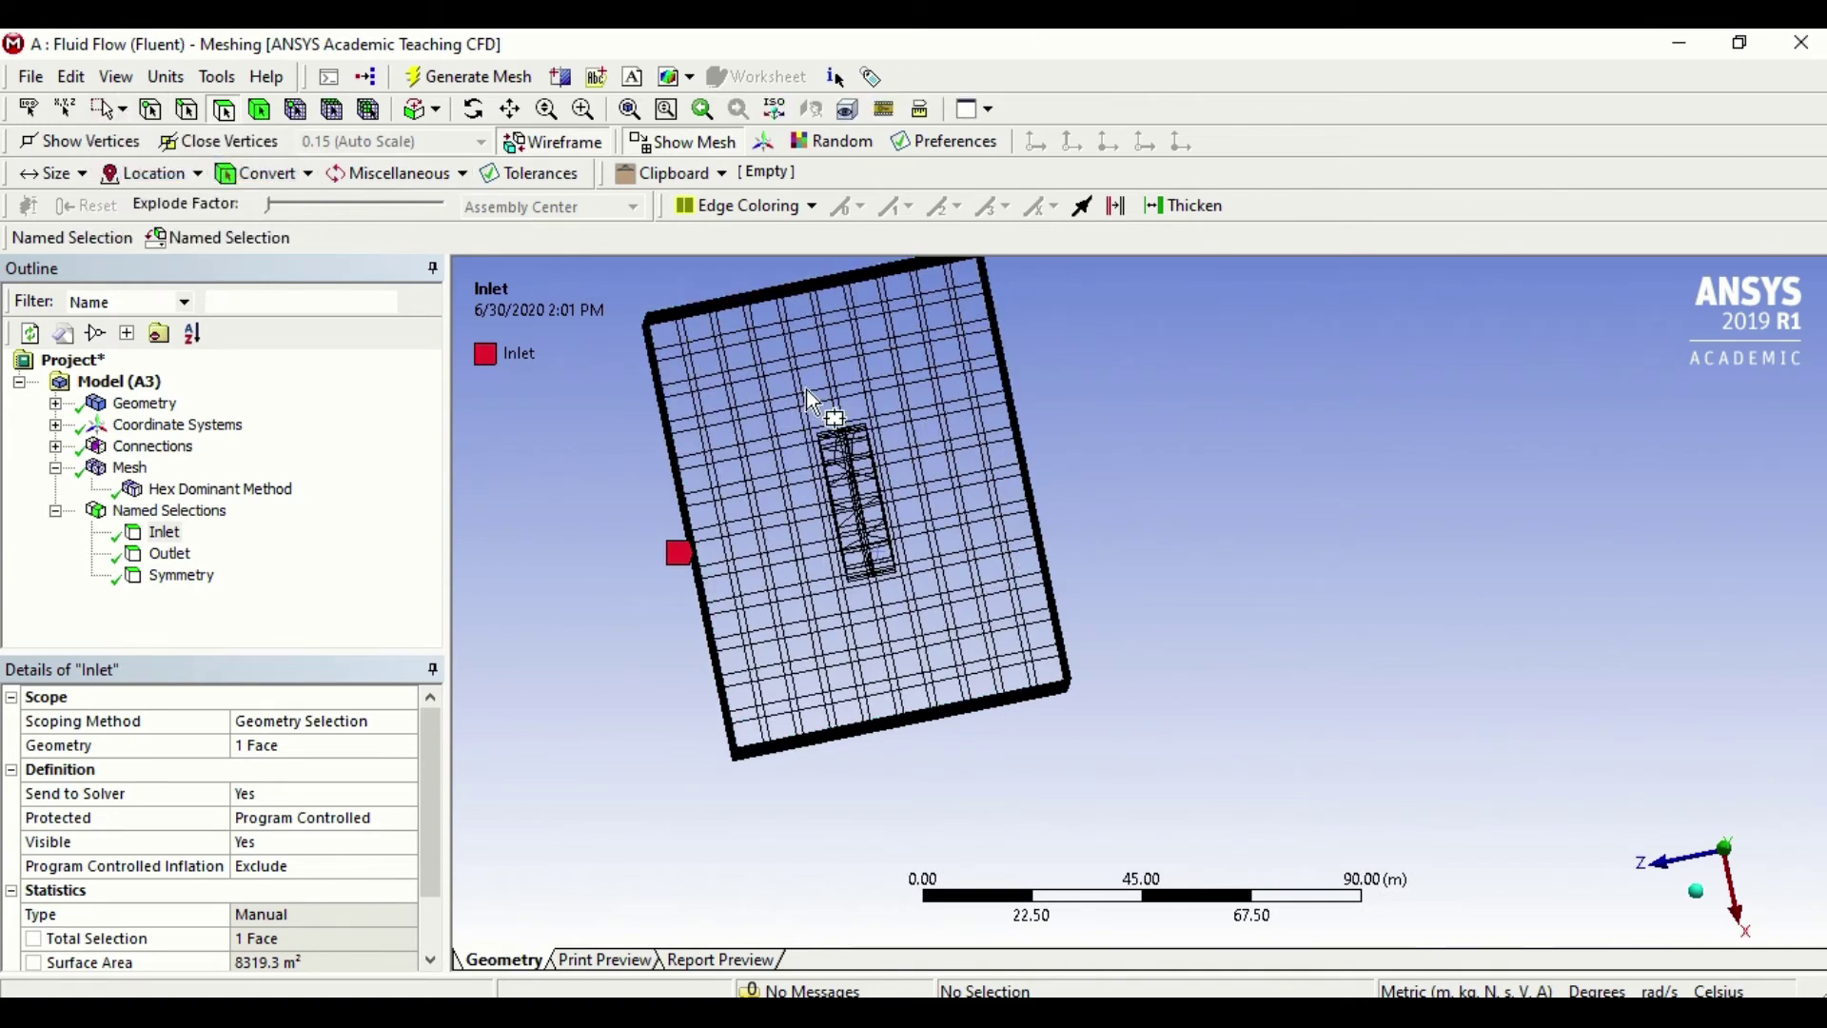
pyautogui.moveTo(769, 386); pyautogui.dragTo(957, 624)
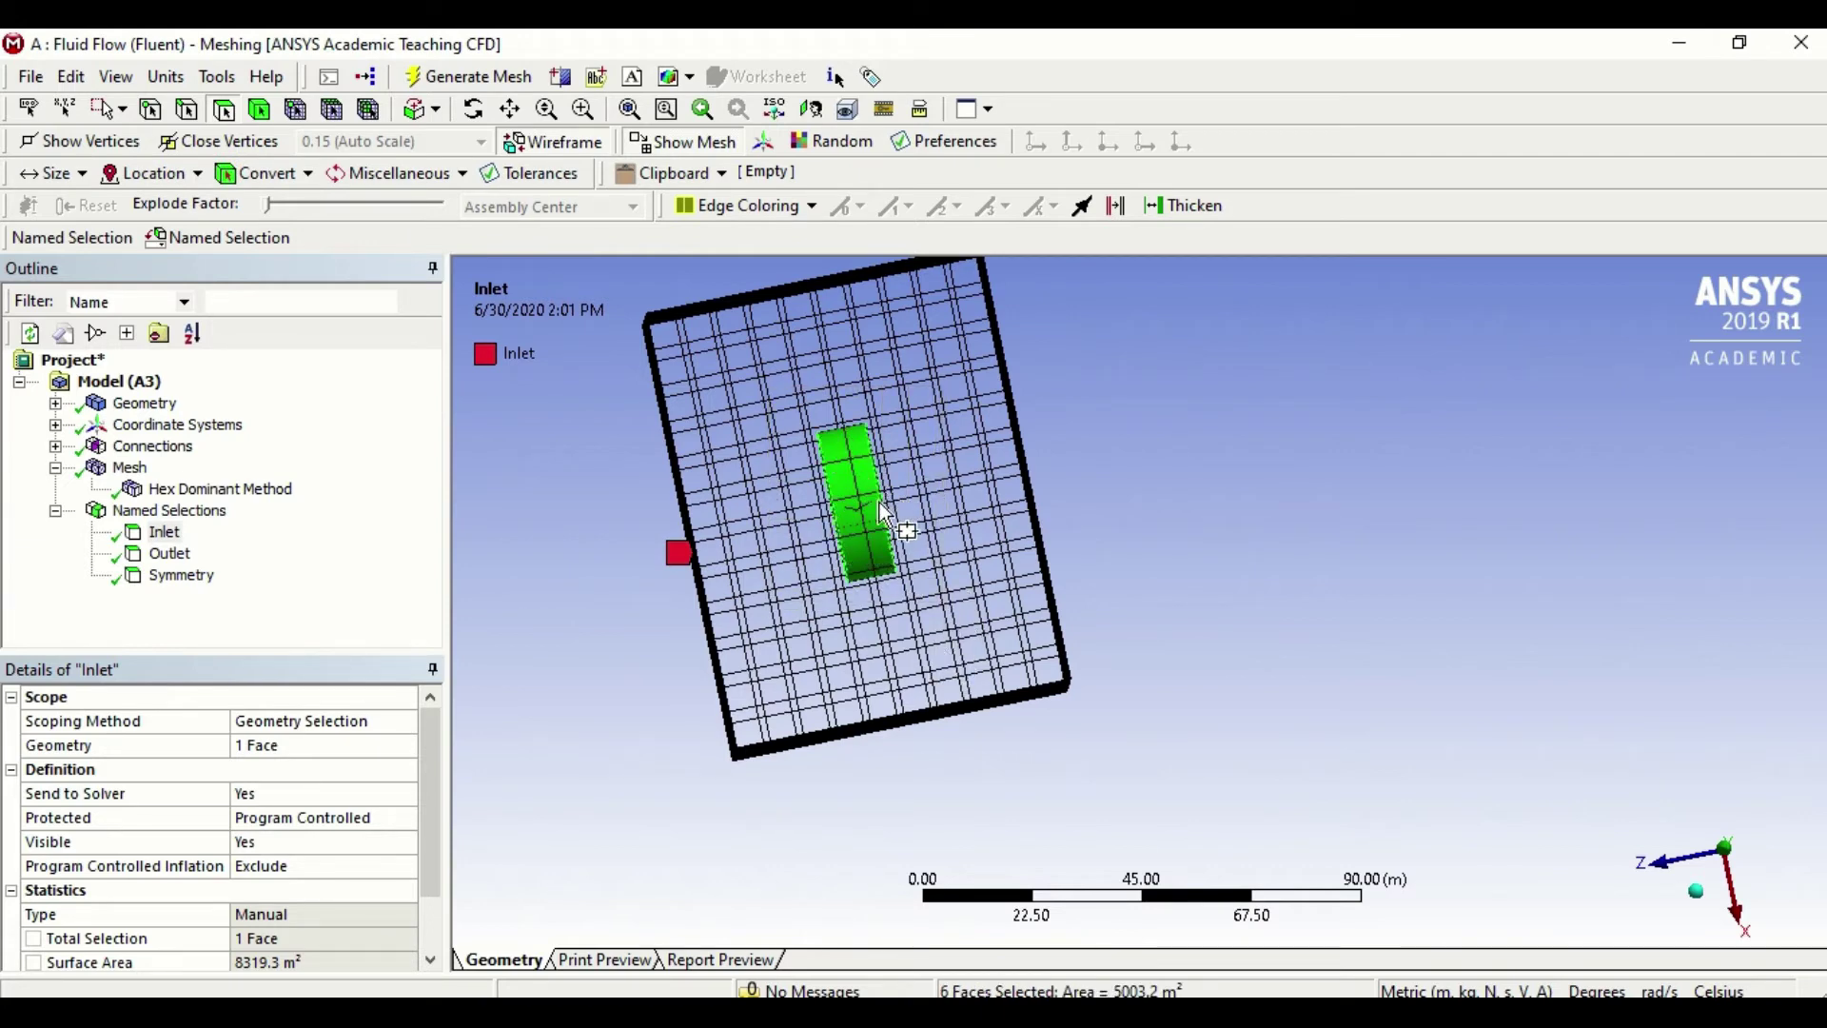
pyautogui.click(1109, 490)
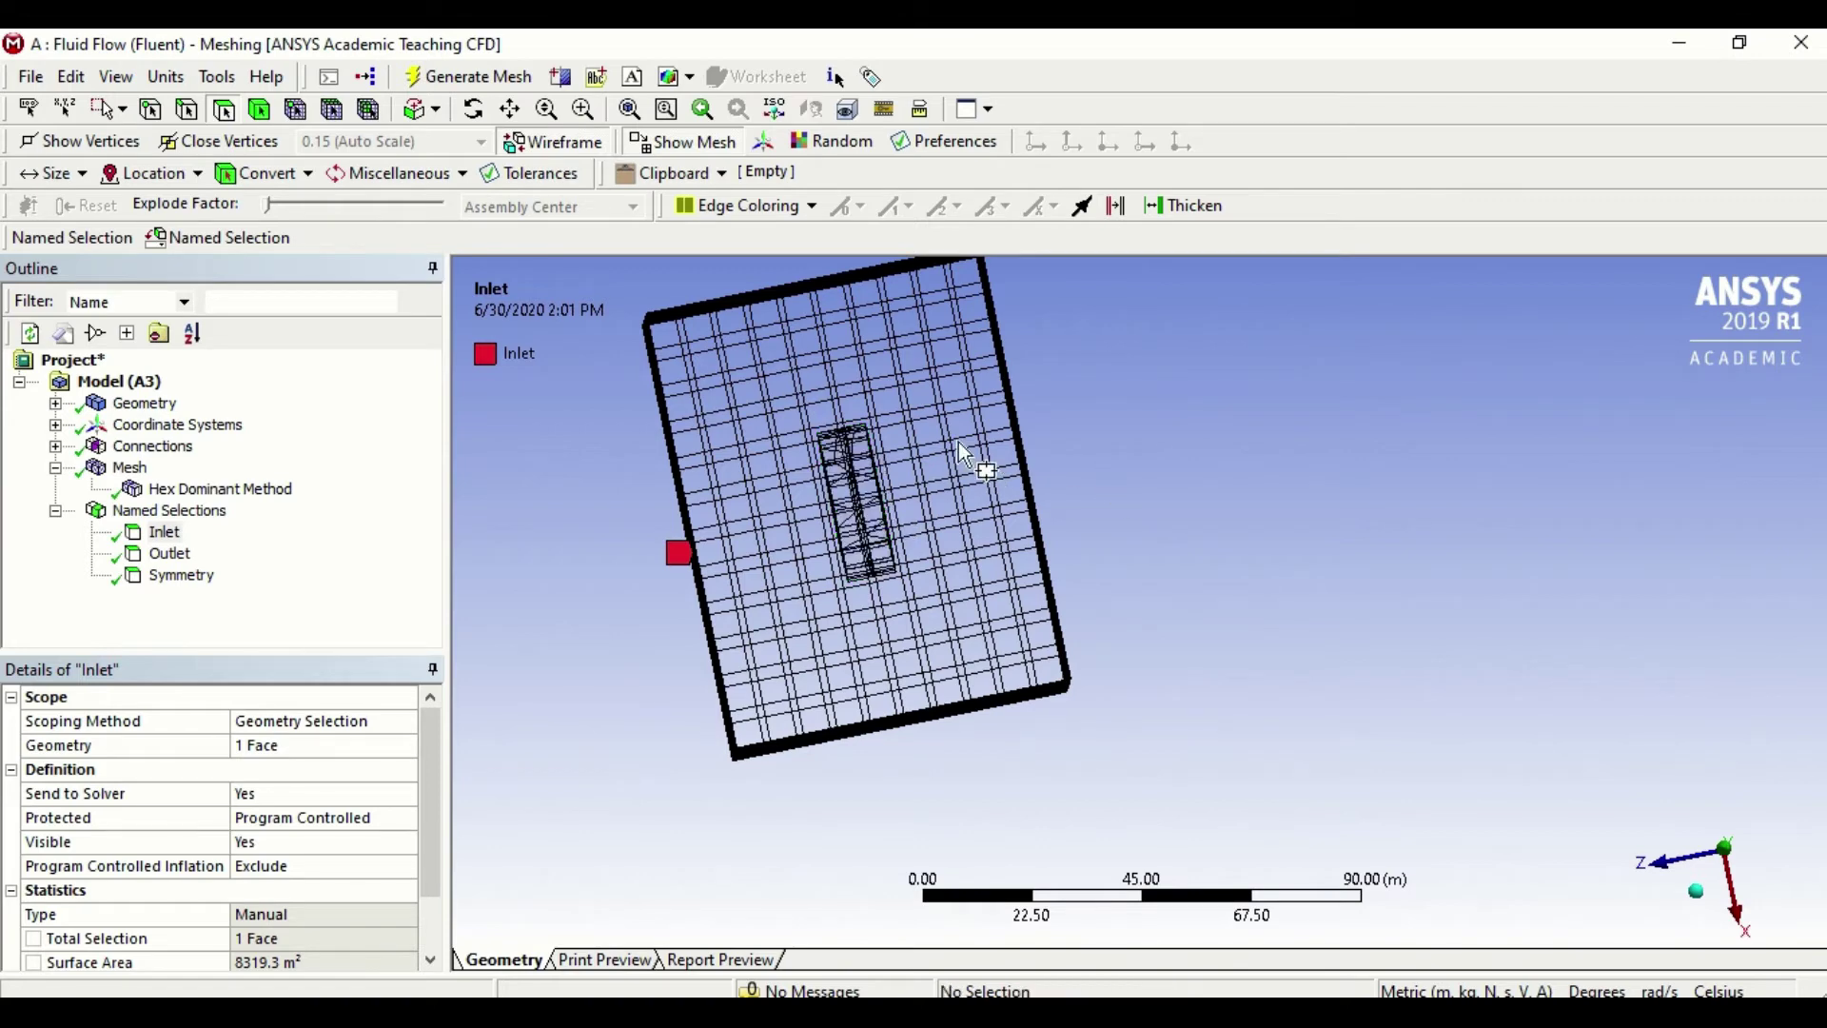
pyautogui.moveTo(628, 288); pyautogui.dragTo(1180, 765)
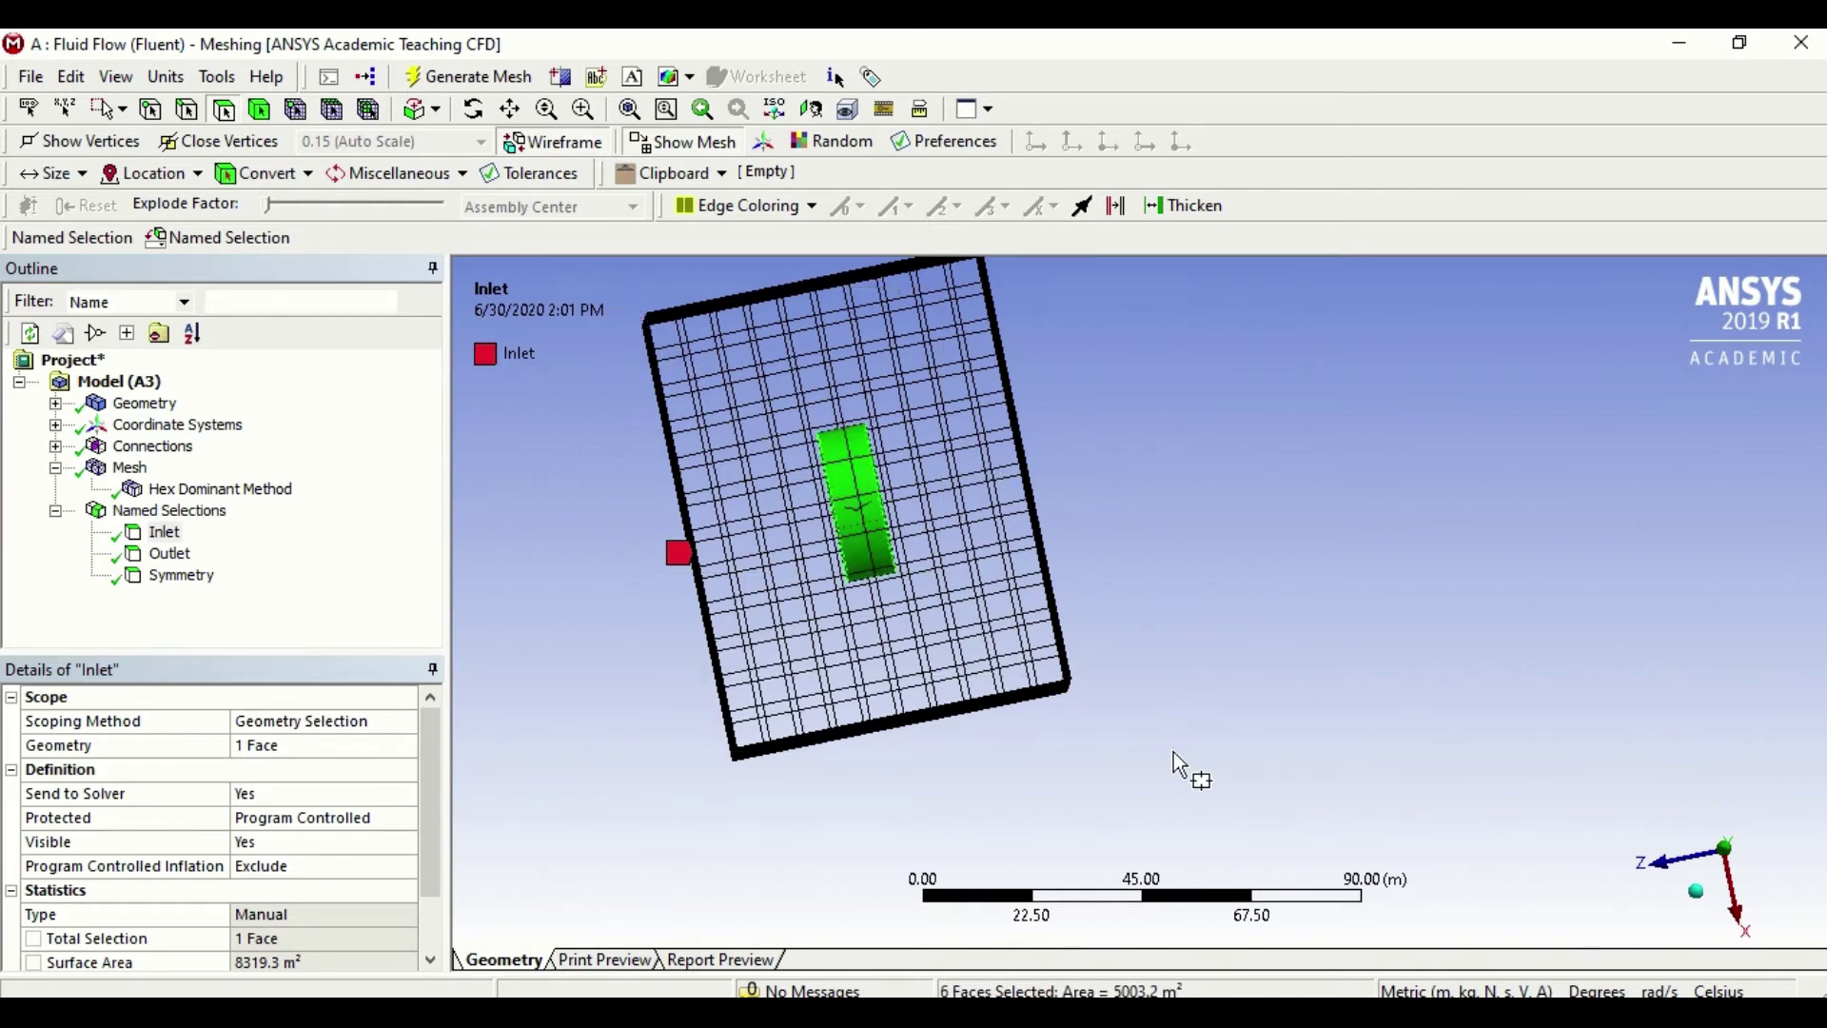
pyautogui.click(1180, 764)
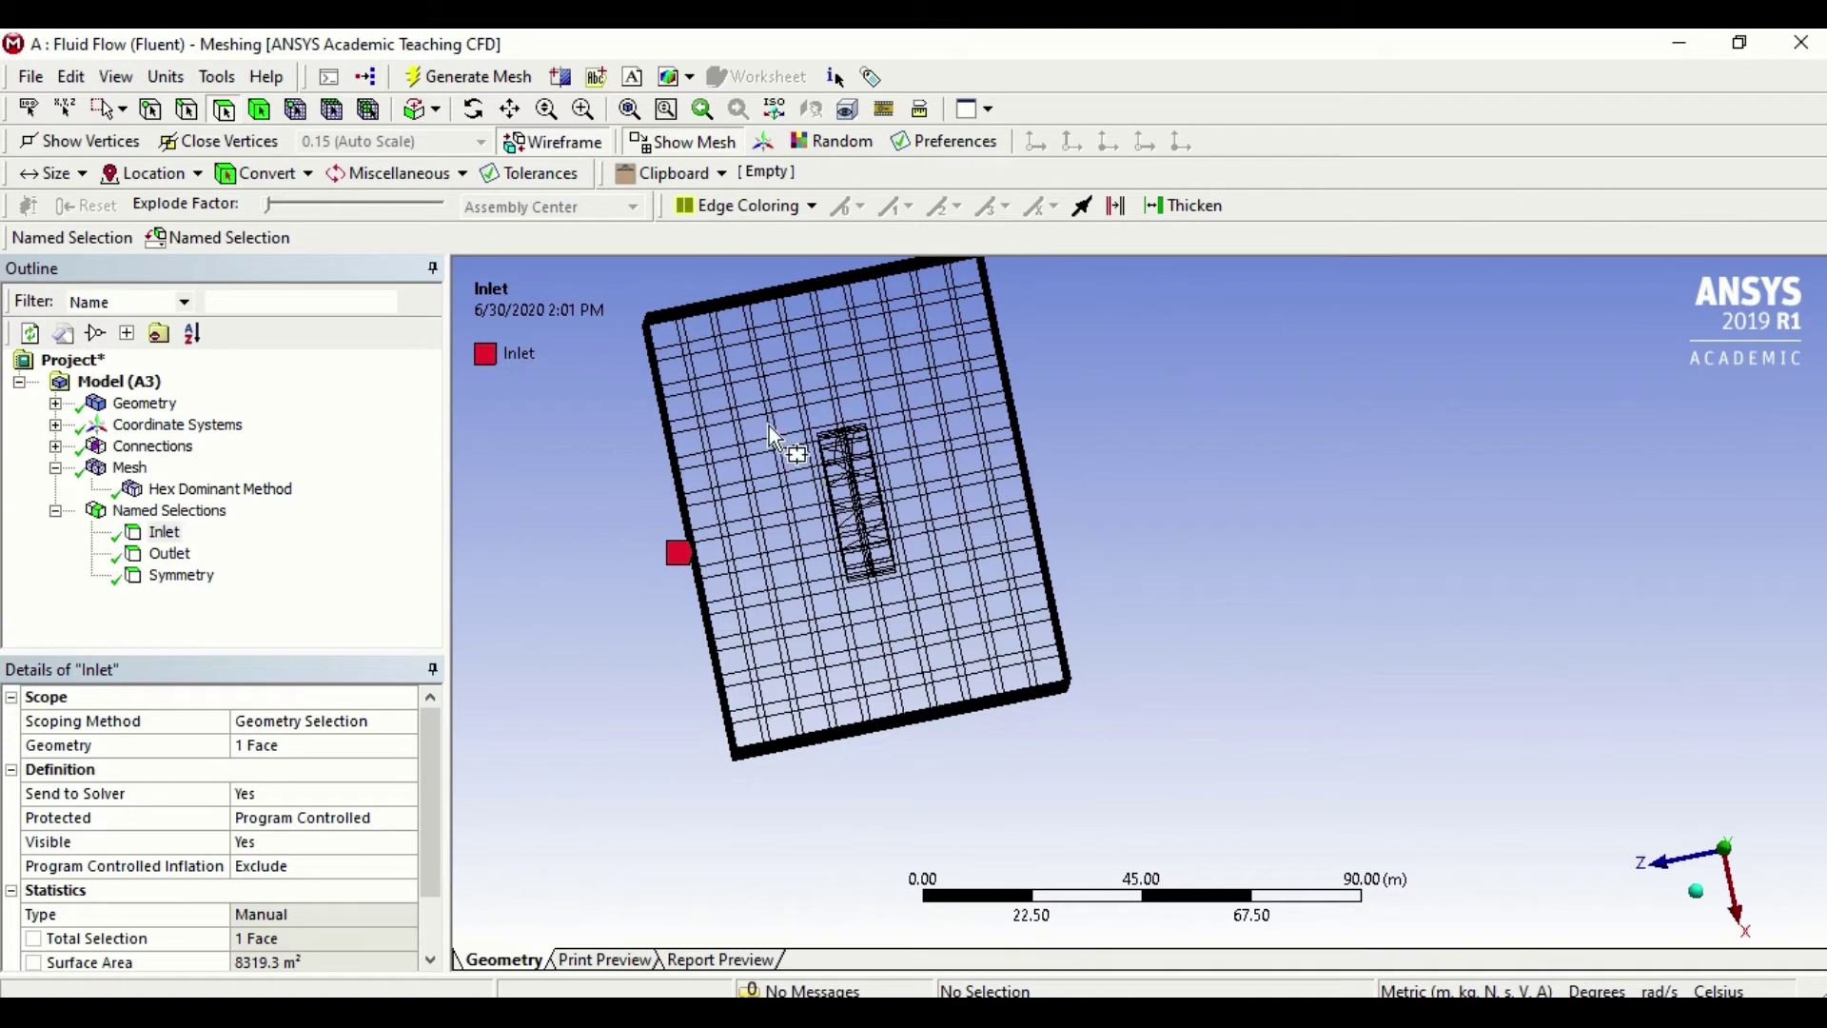
pyautogui.moveTo(742, 366); pyautogui.dragTo(984, 659)
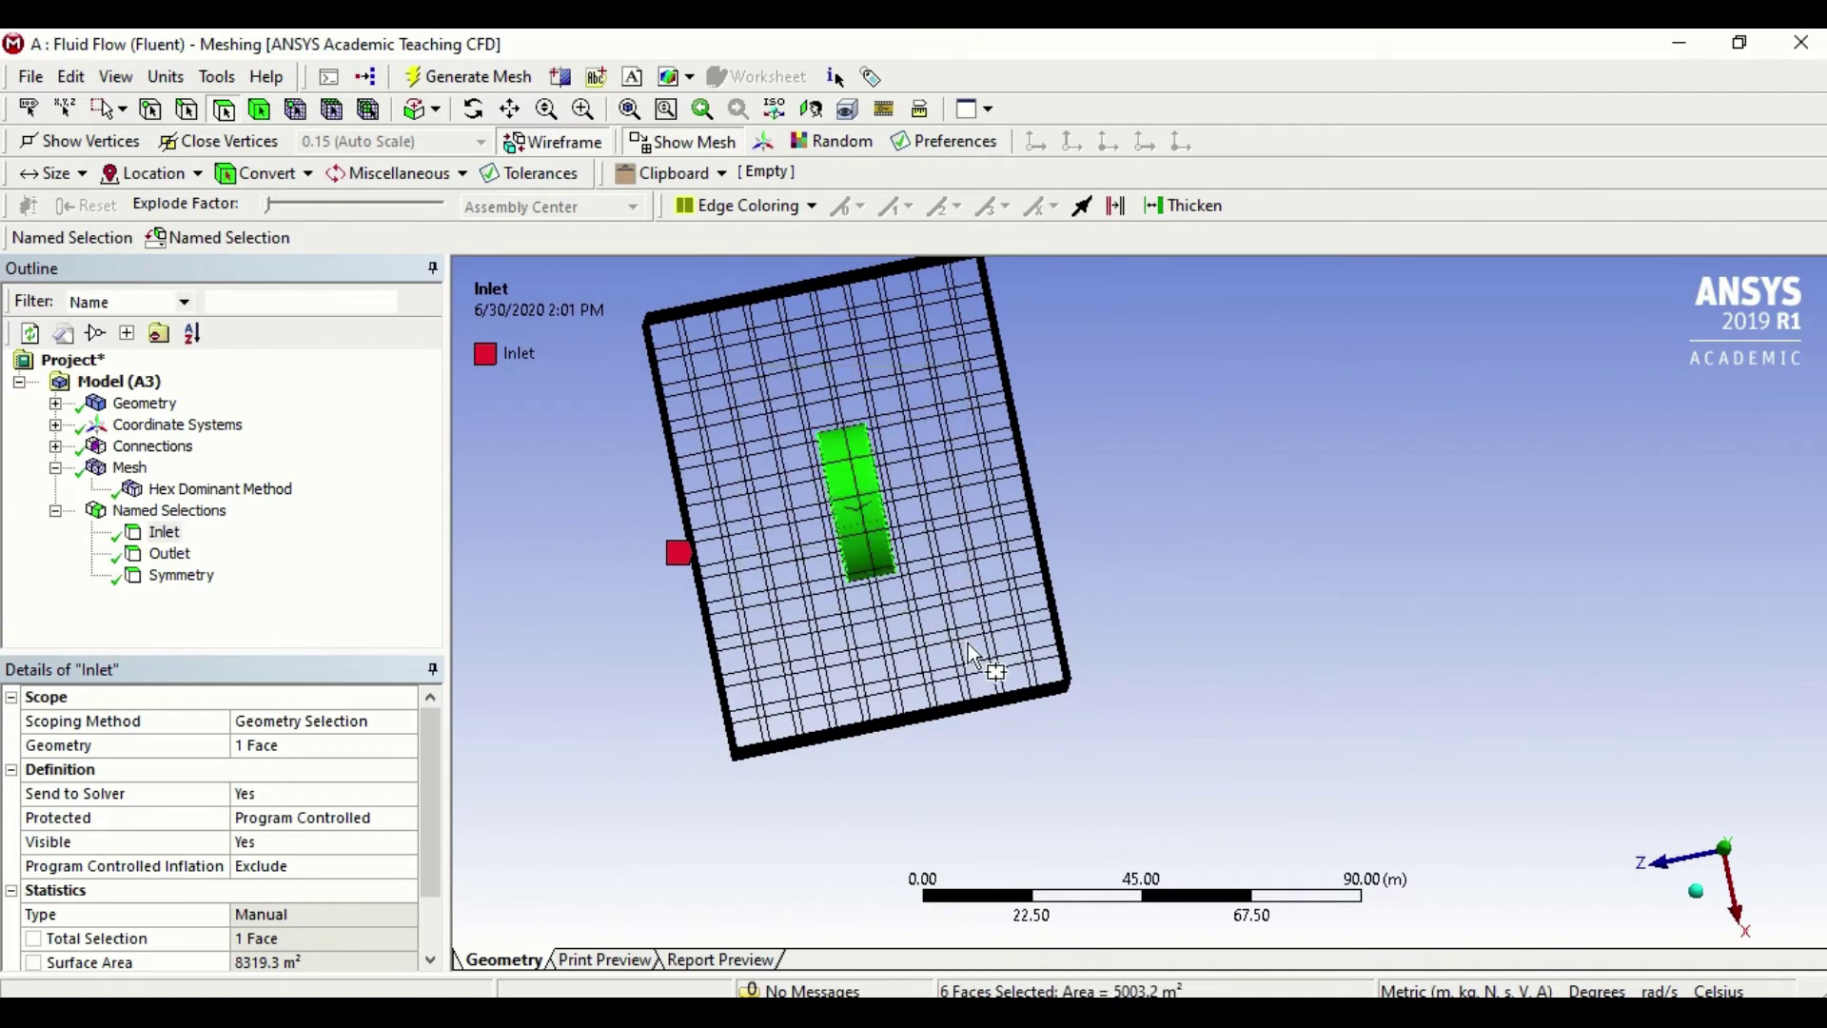
pyautogui.rightClick(878, 557)
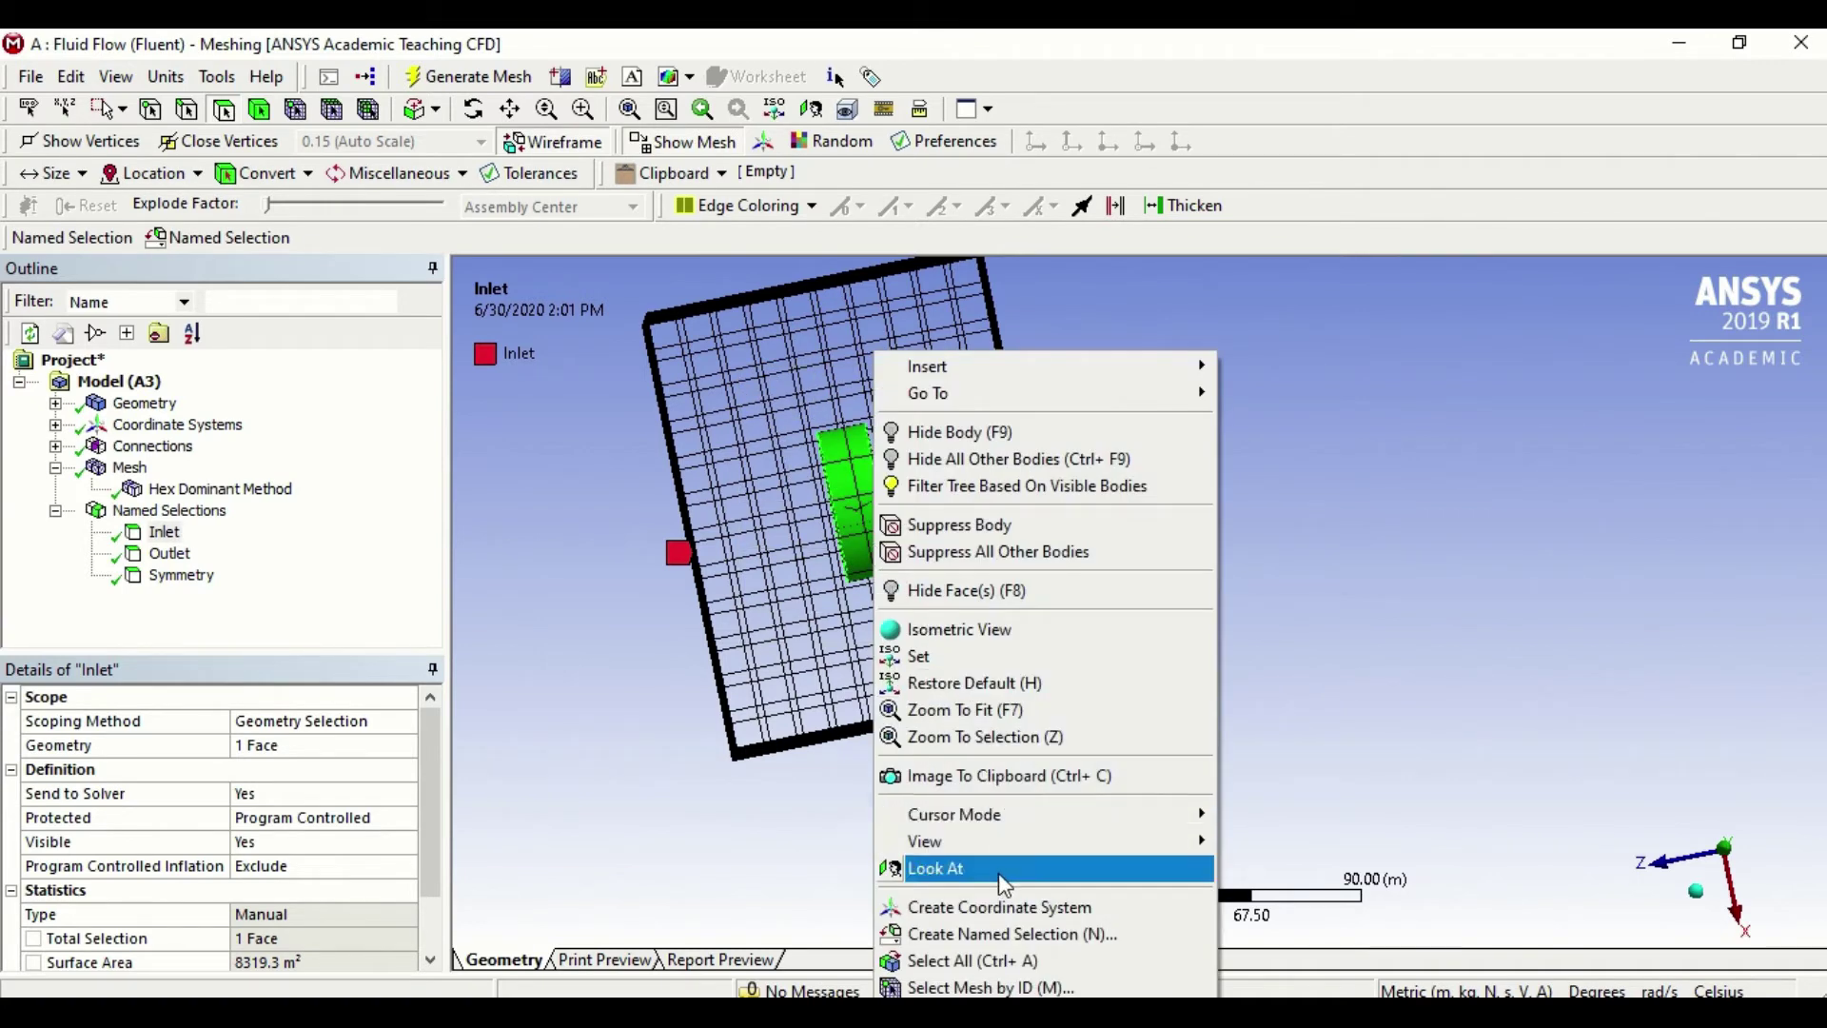
pyautogui.click(1021, 935)
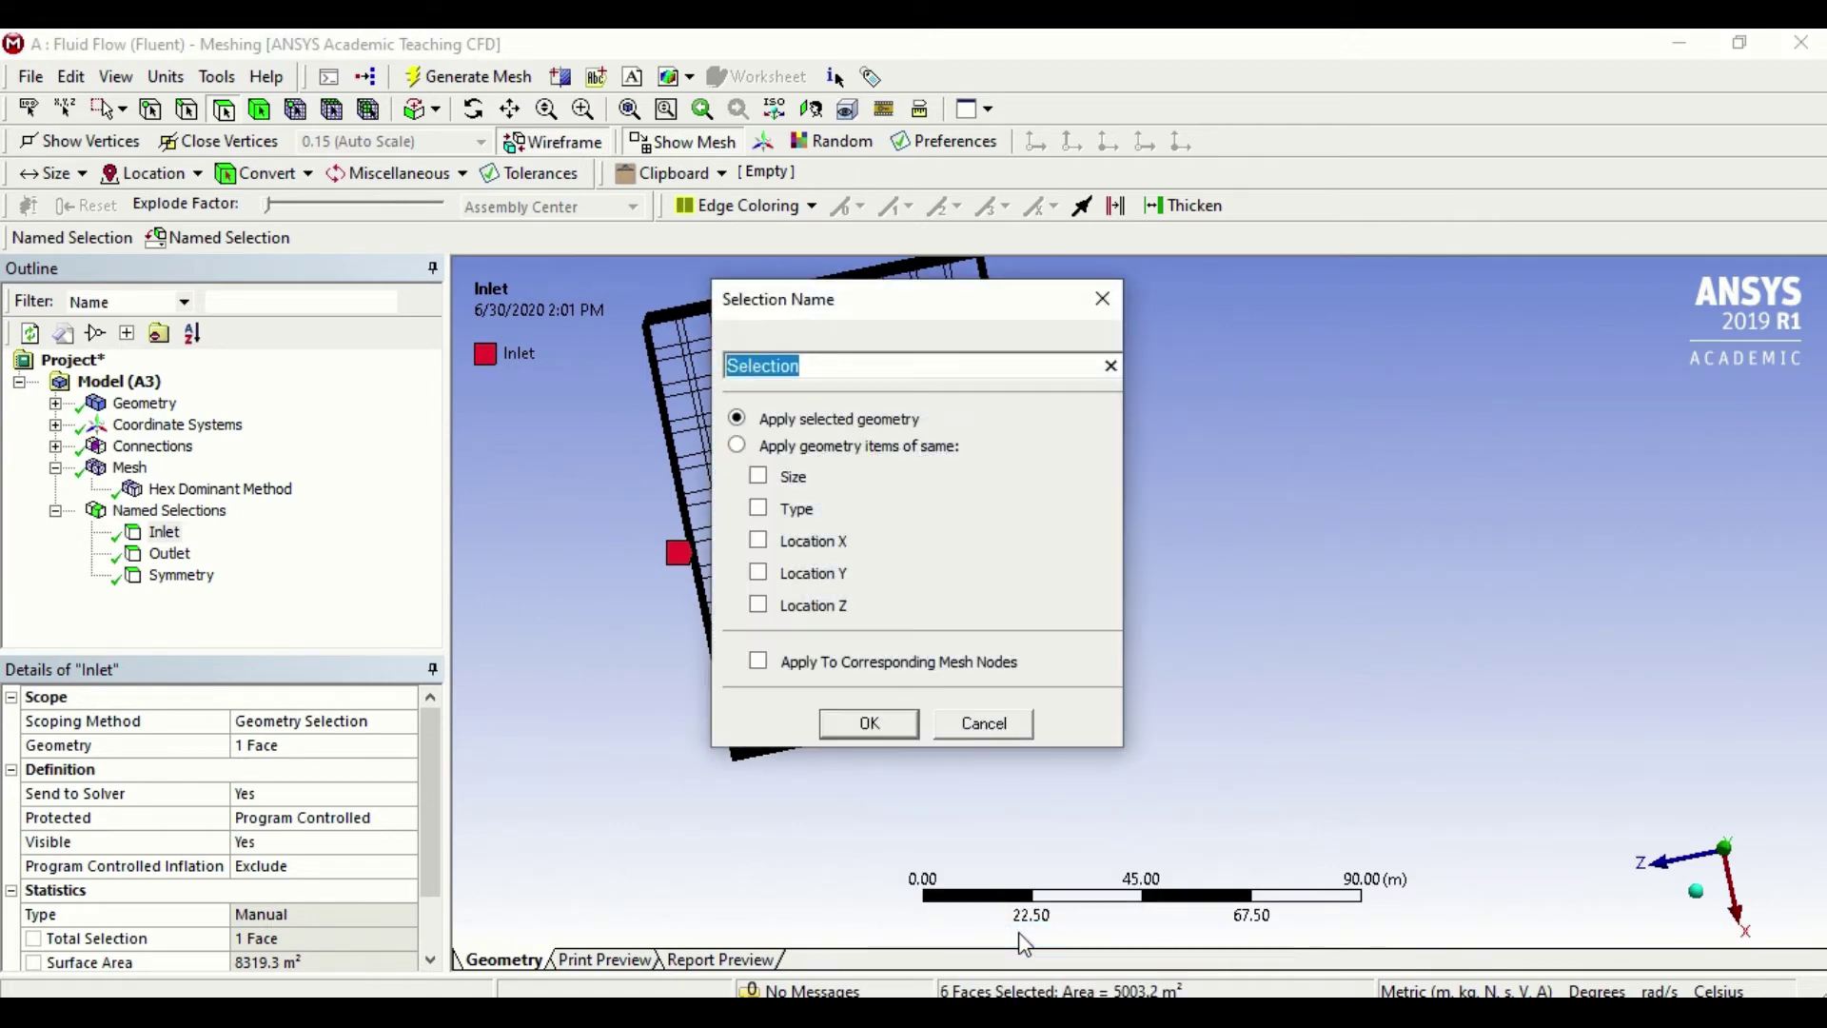
pyautogui.write('Circle Wall')
pyautogui.click(986, 724)
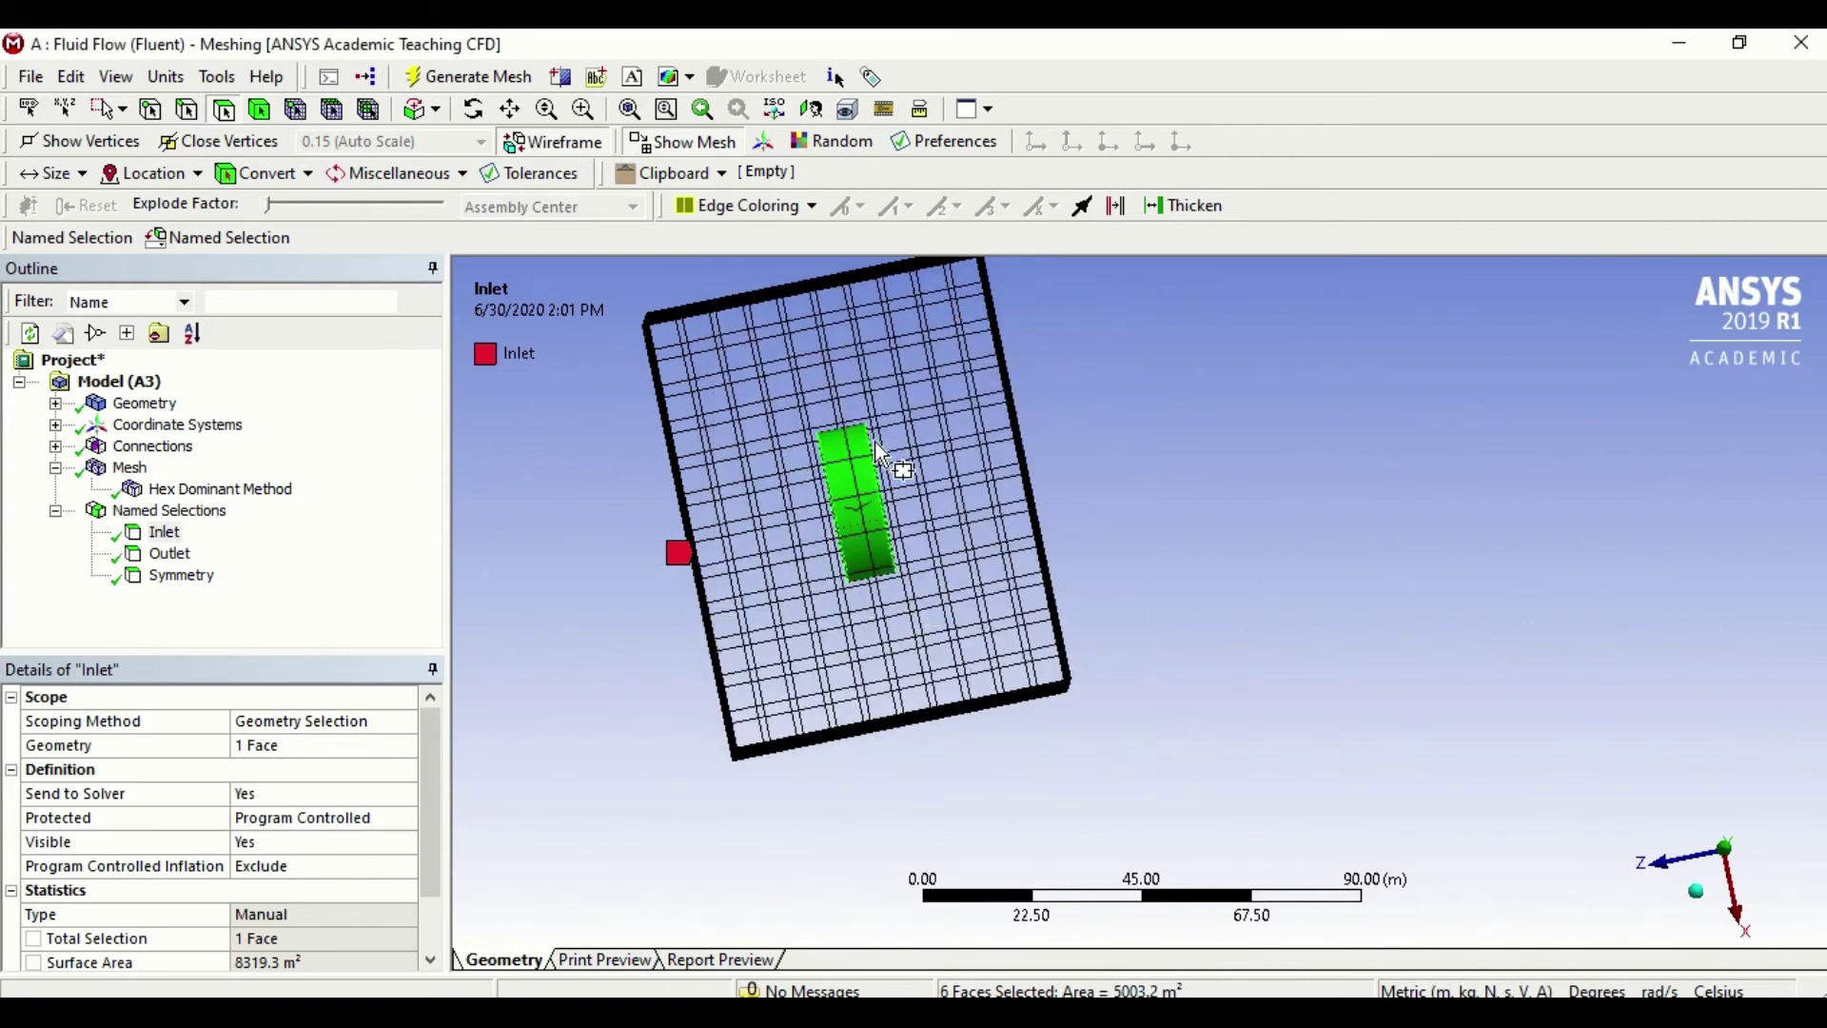
# From the +X view, box-select the disc's two front faces (1522.3 m²), replacing the six-face pick
pyautogui.click(955, 525)
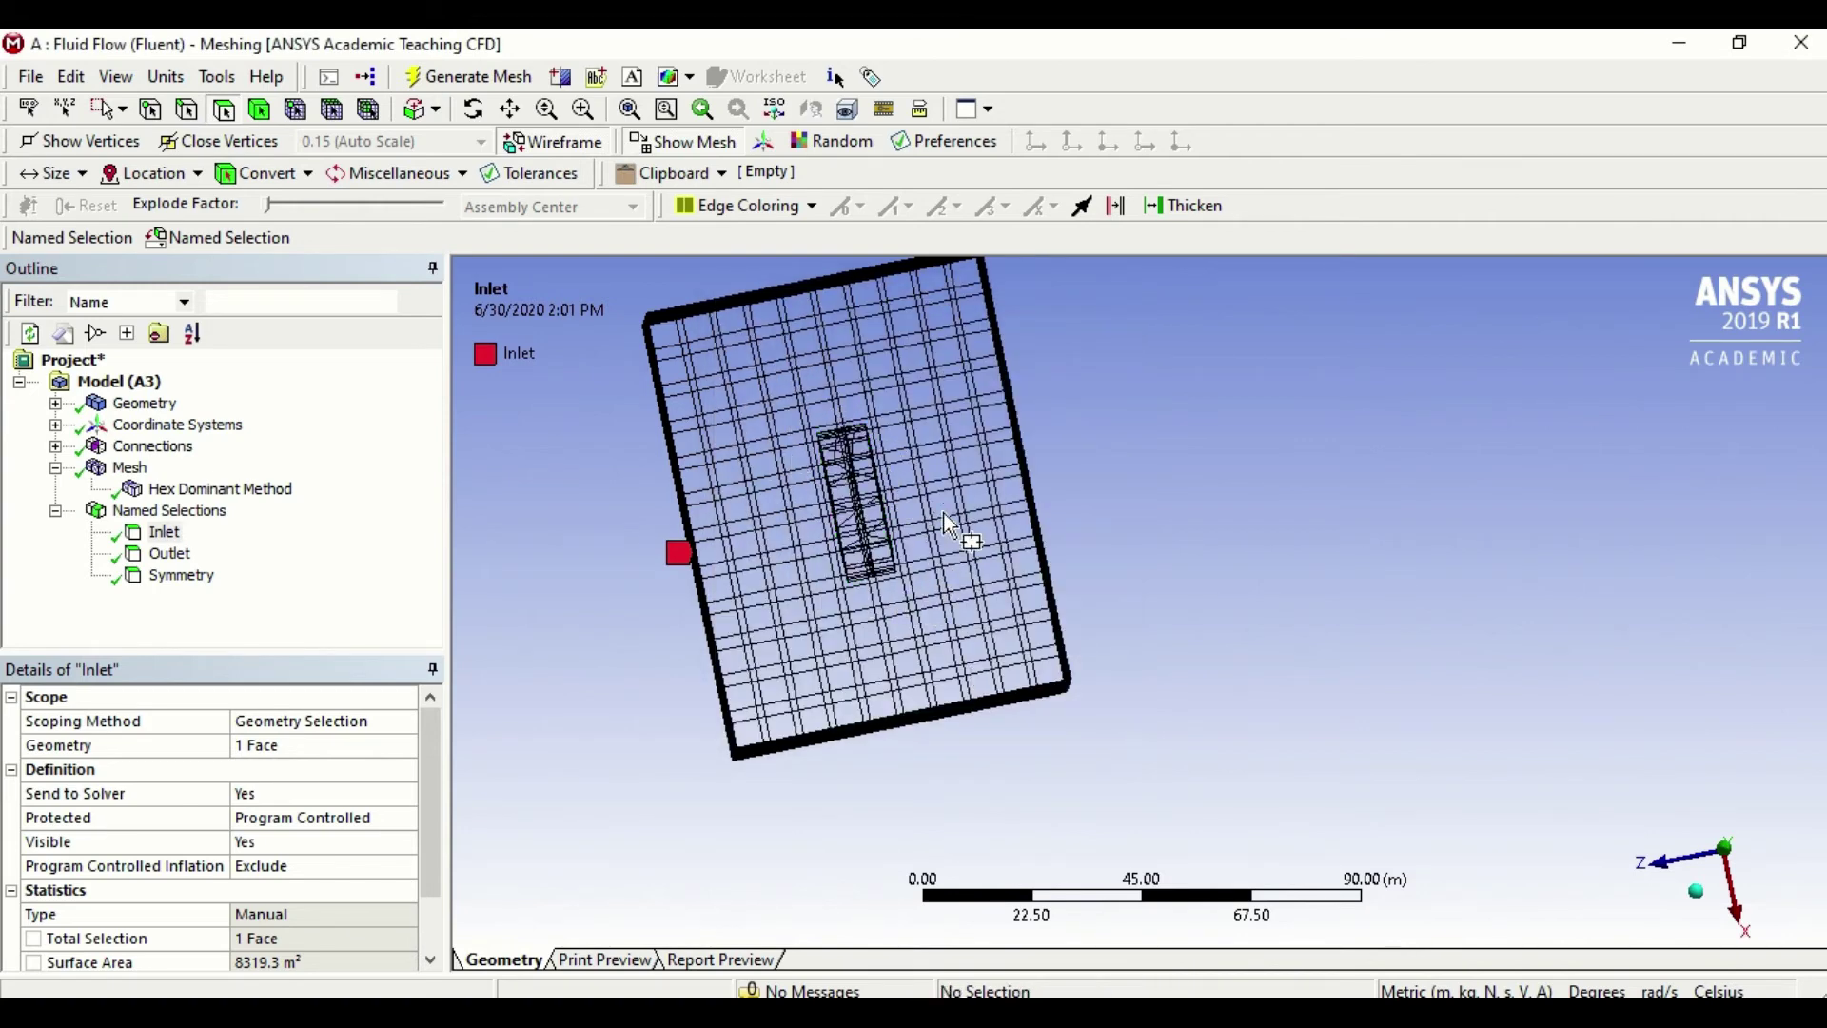
pyautogui.click(1697, 892)
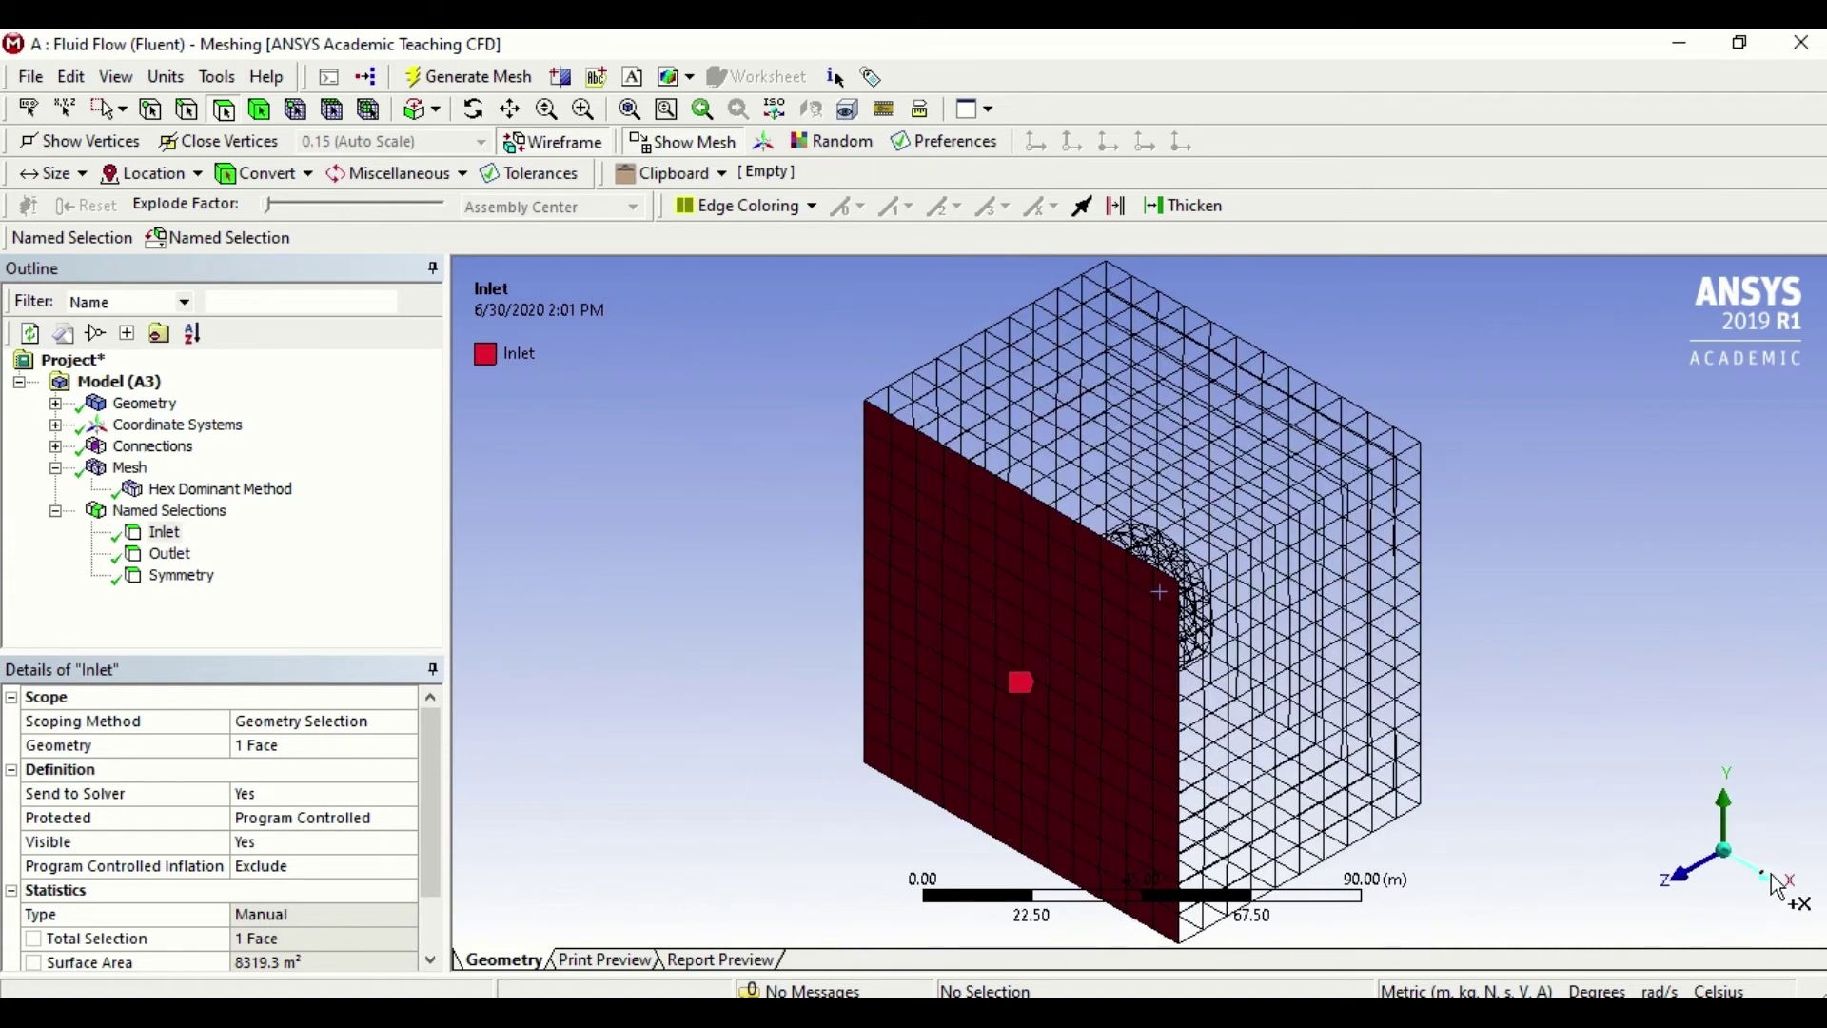
pyautogui.click(1777, 887)
pyautogui.scroll(3, 1237, 648)
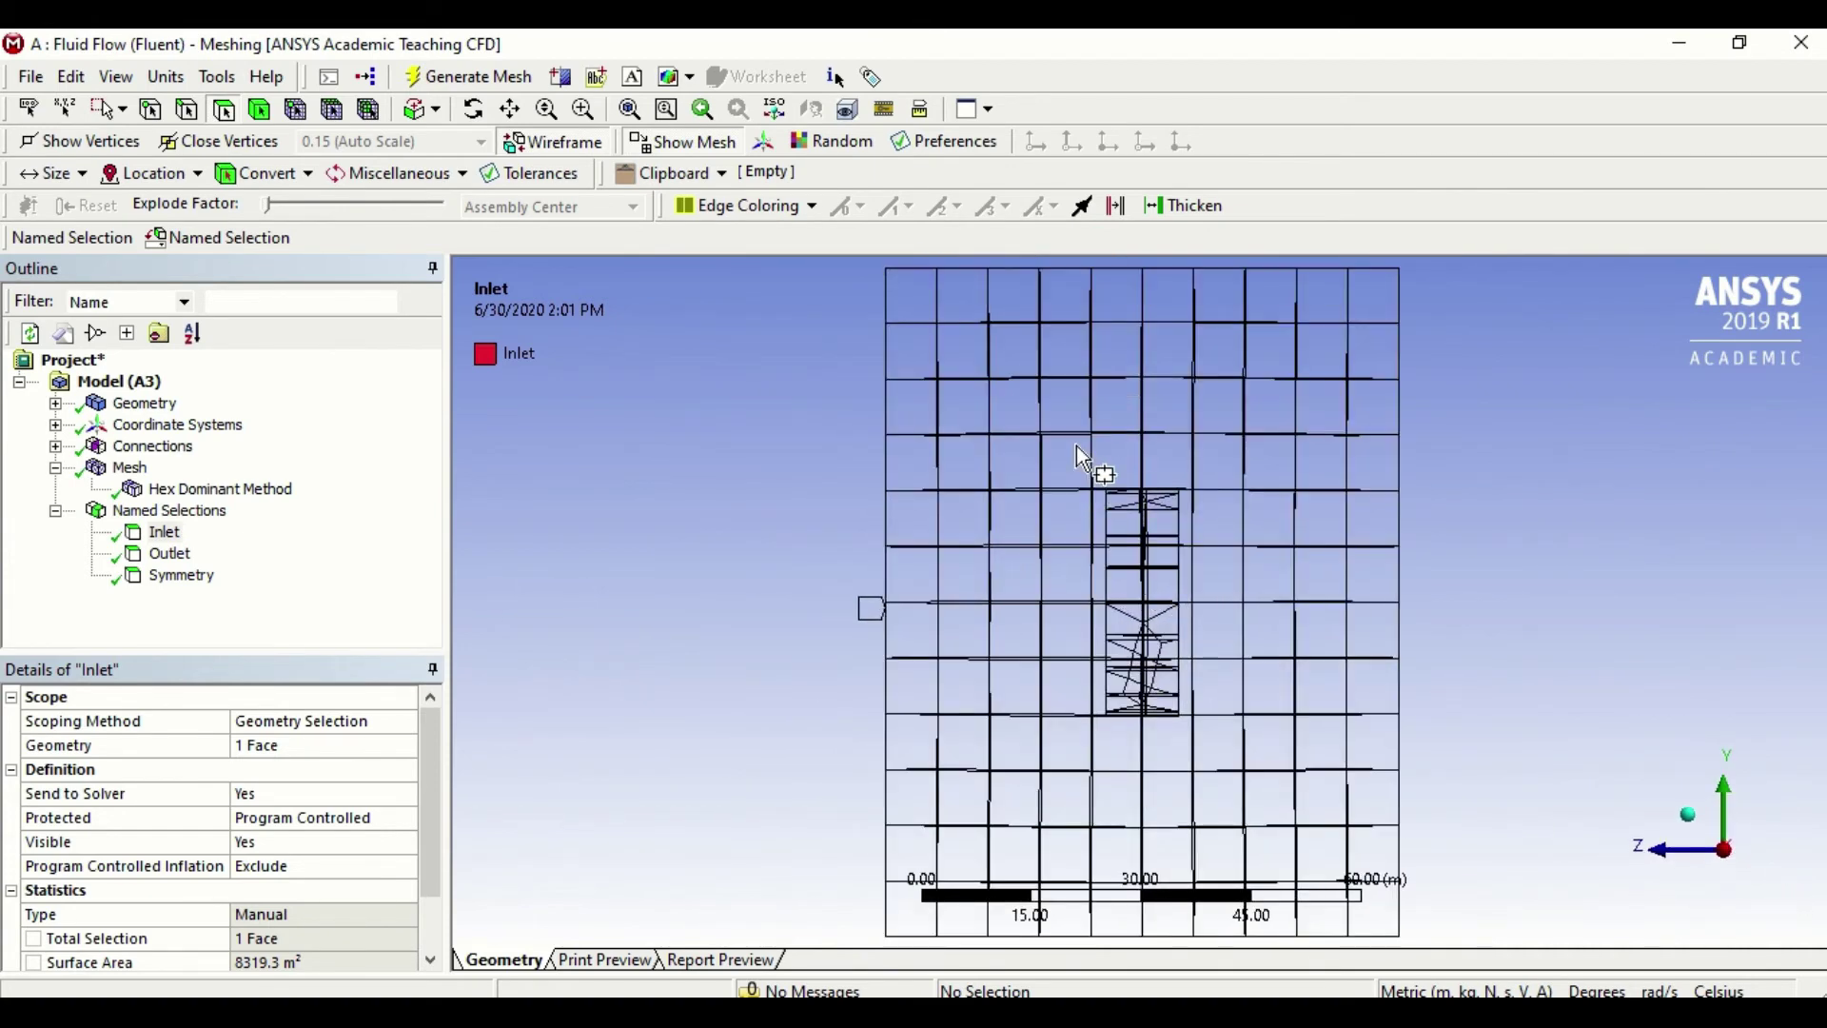
pyautogui.moveTo(1123, 504); pyautogui.dragTo(1133, 776)
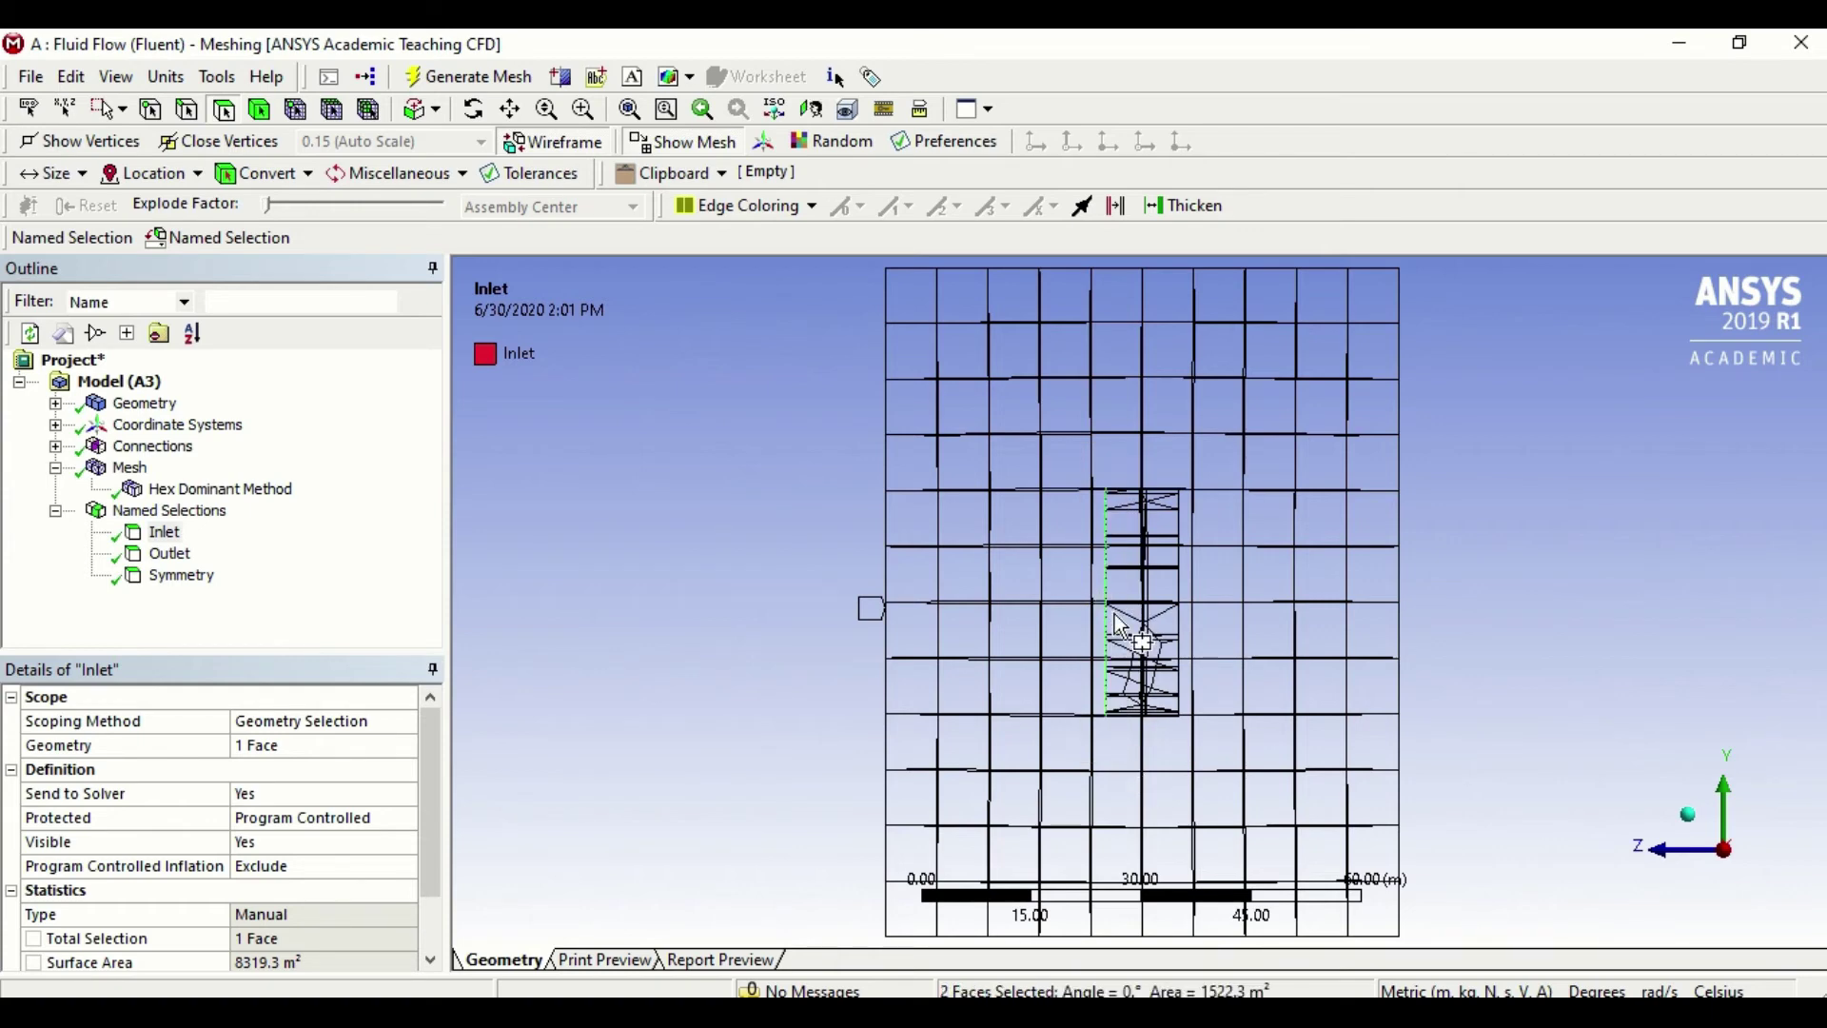
pyautogui.scroll(3, 1109, 614)
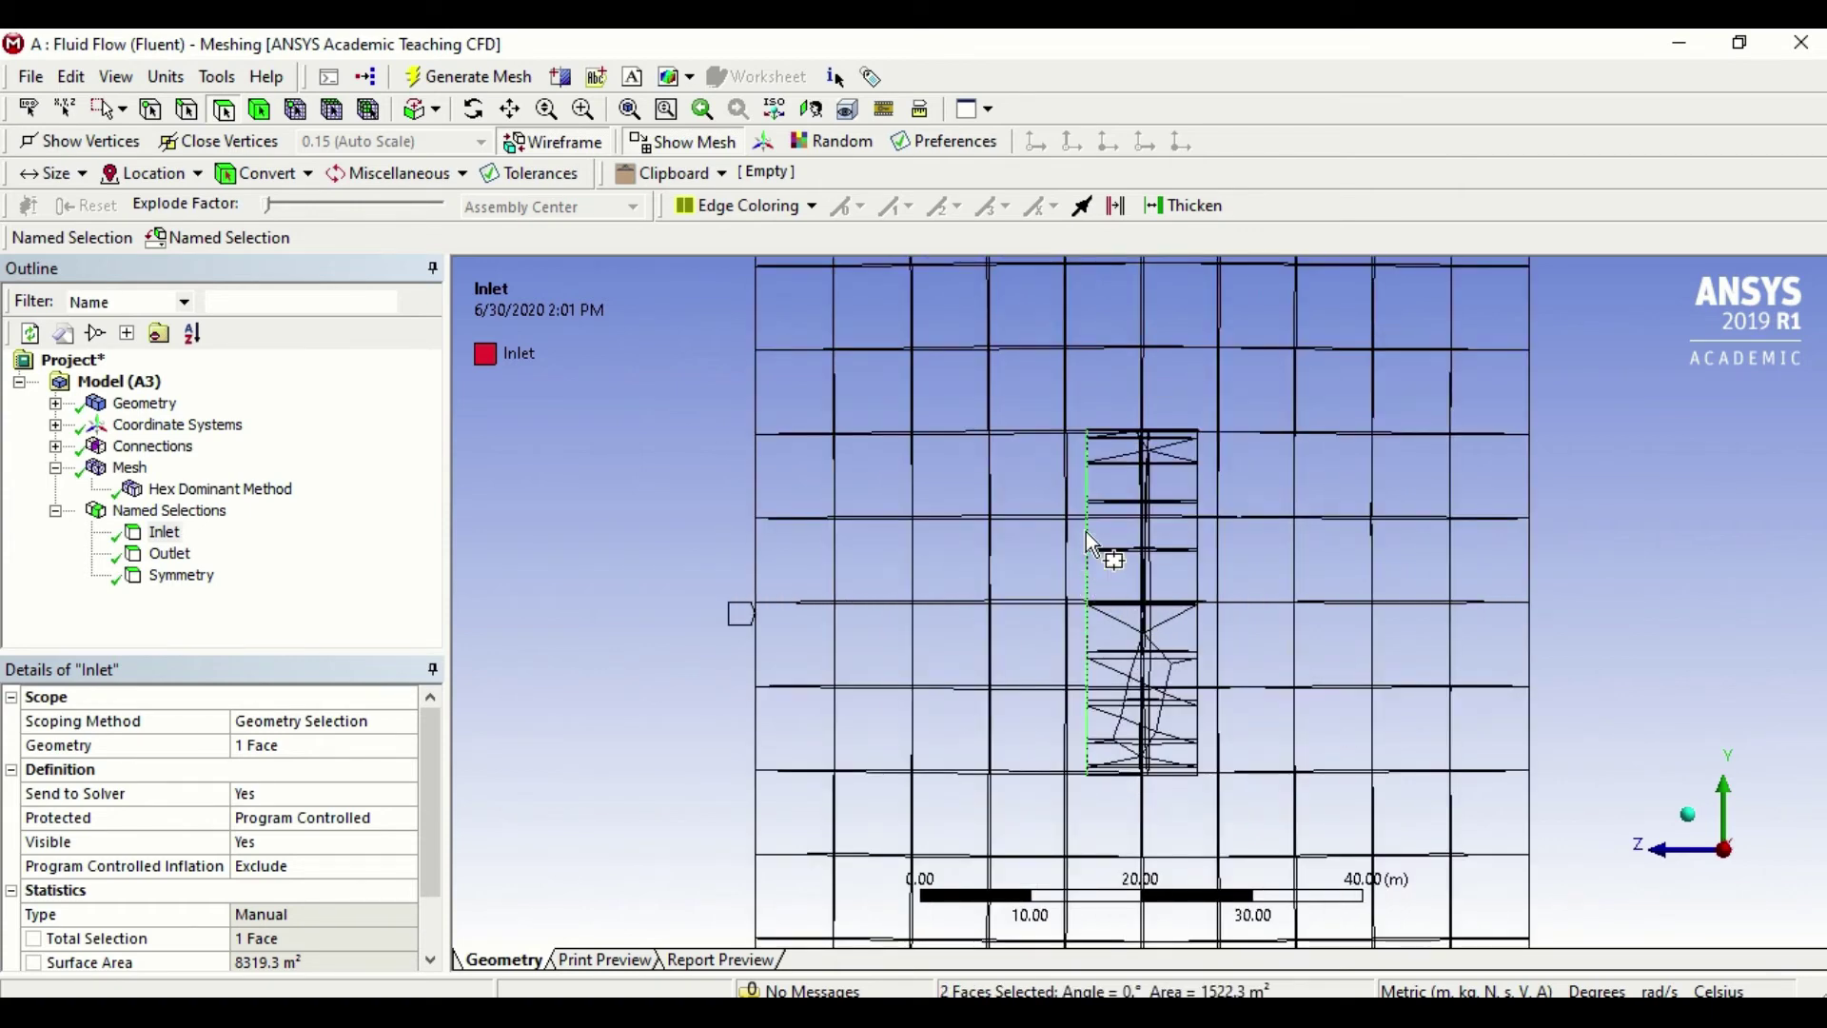
pyautogui.moveTo(1095, 569); pyautogui.dragTo(1115, 571, button='middle')
pyautogui.rightClick(1047, 560)
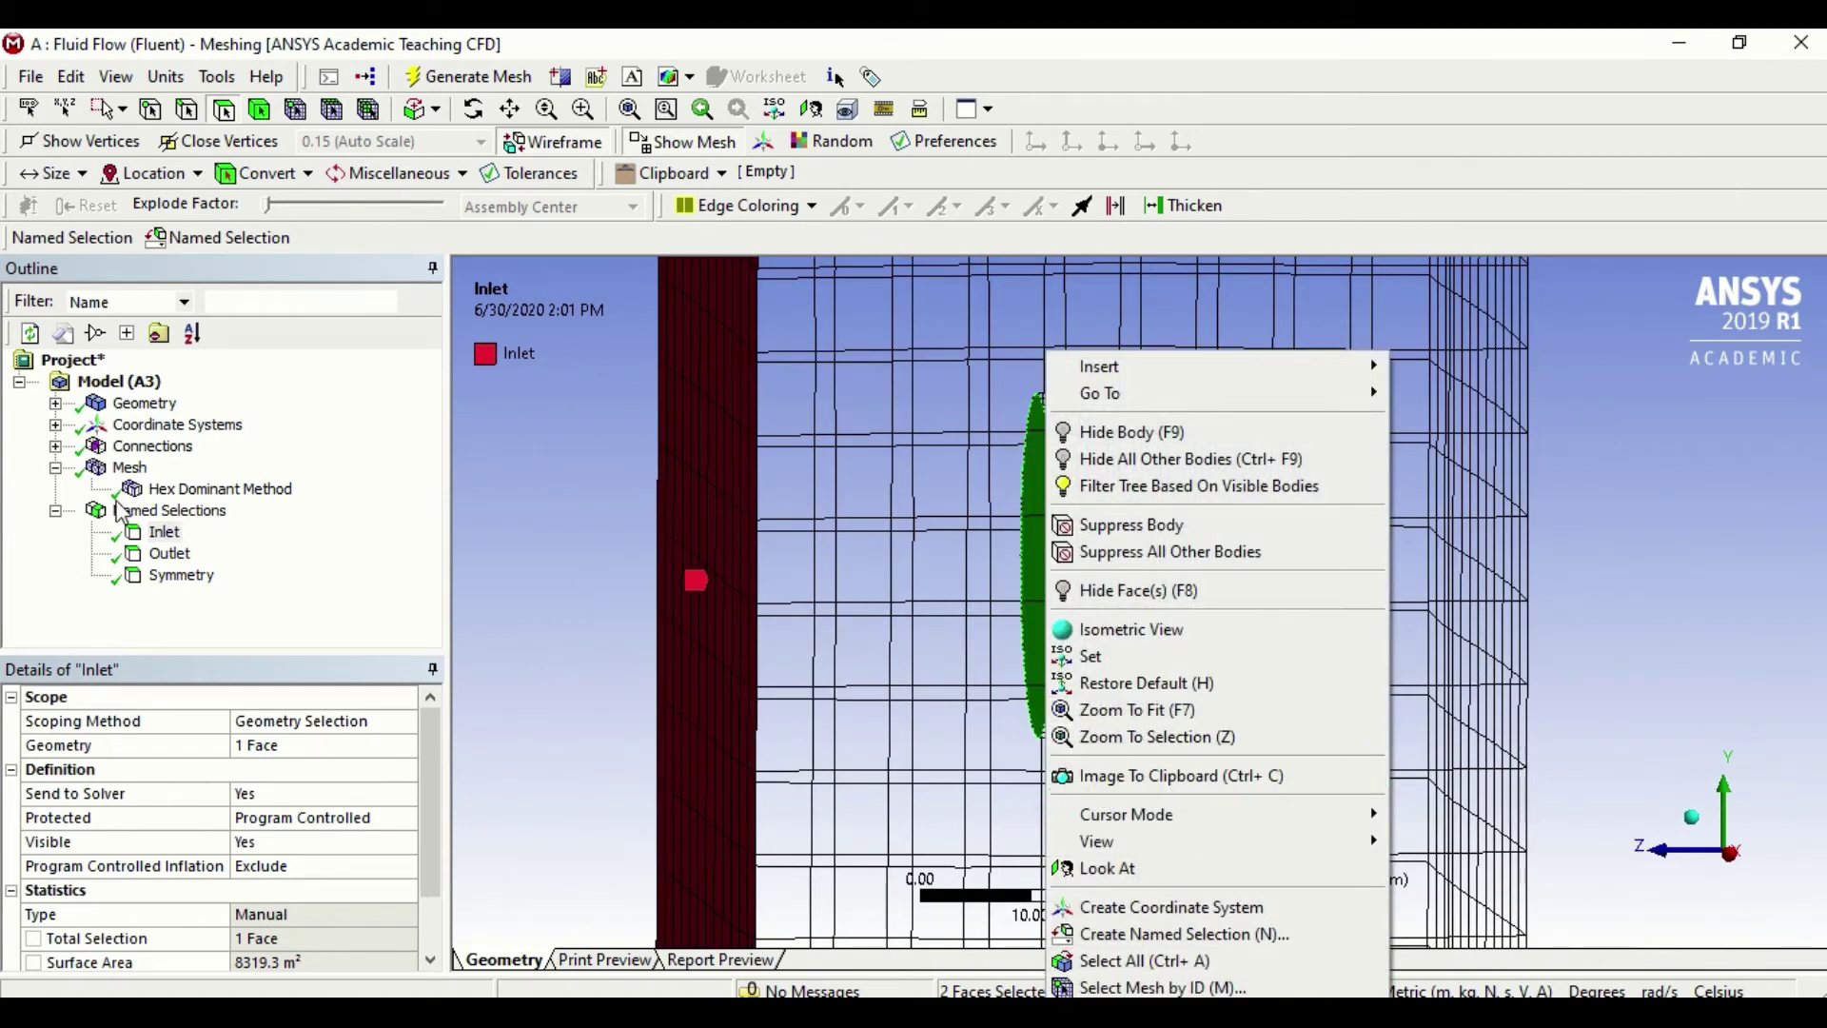
pyautogui.click(191, 553)
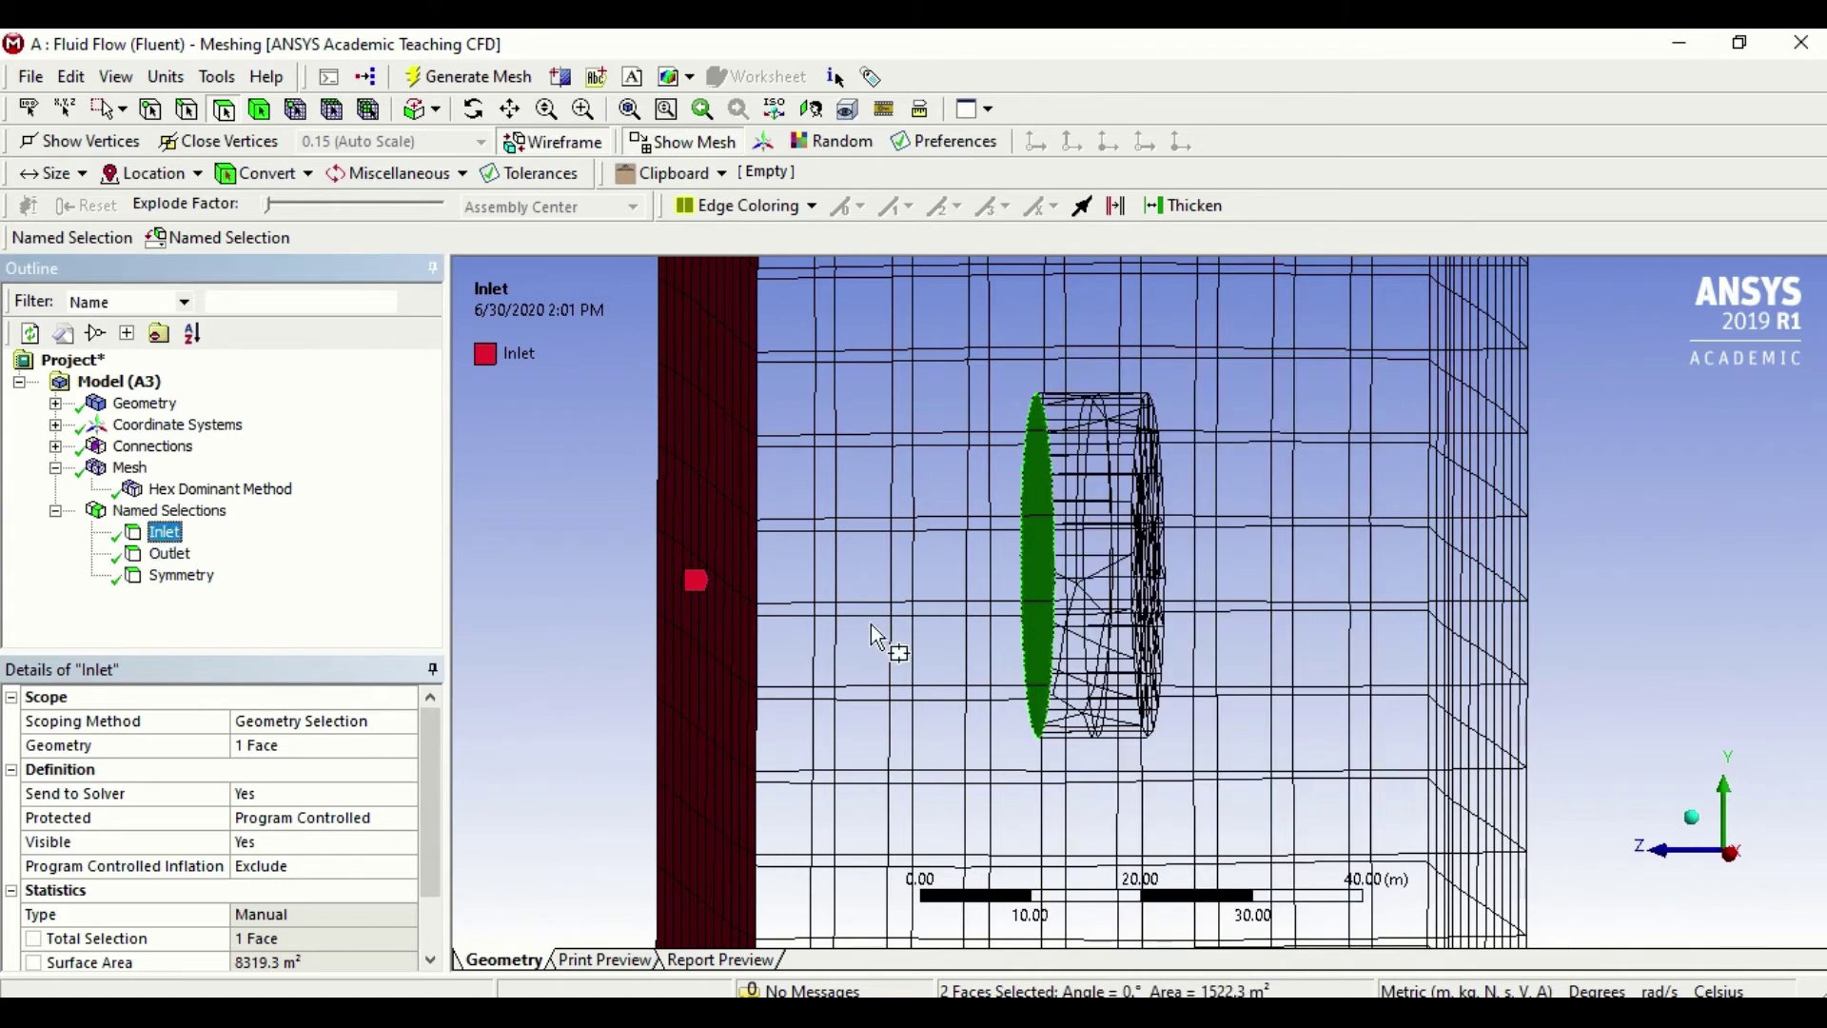
pyautogui.rightClick(1042, 595)
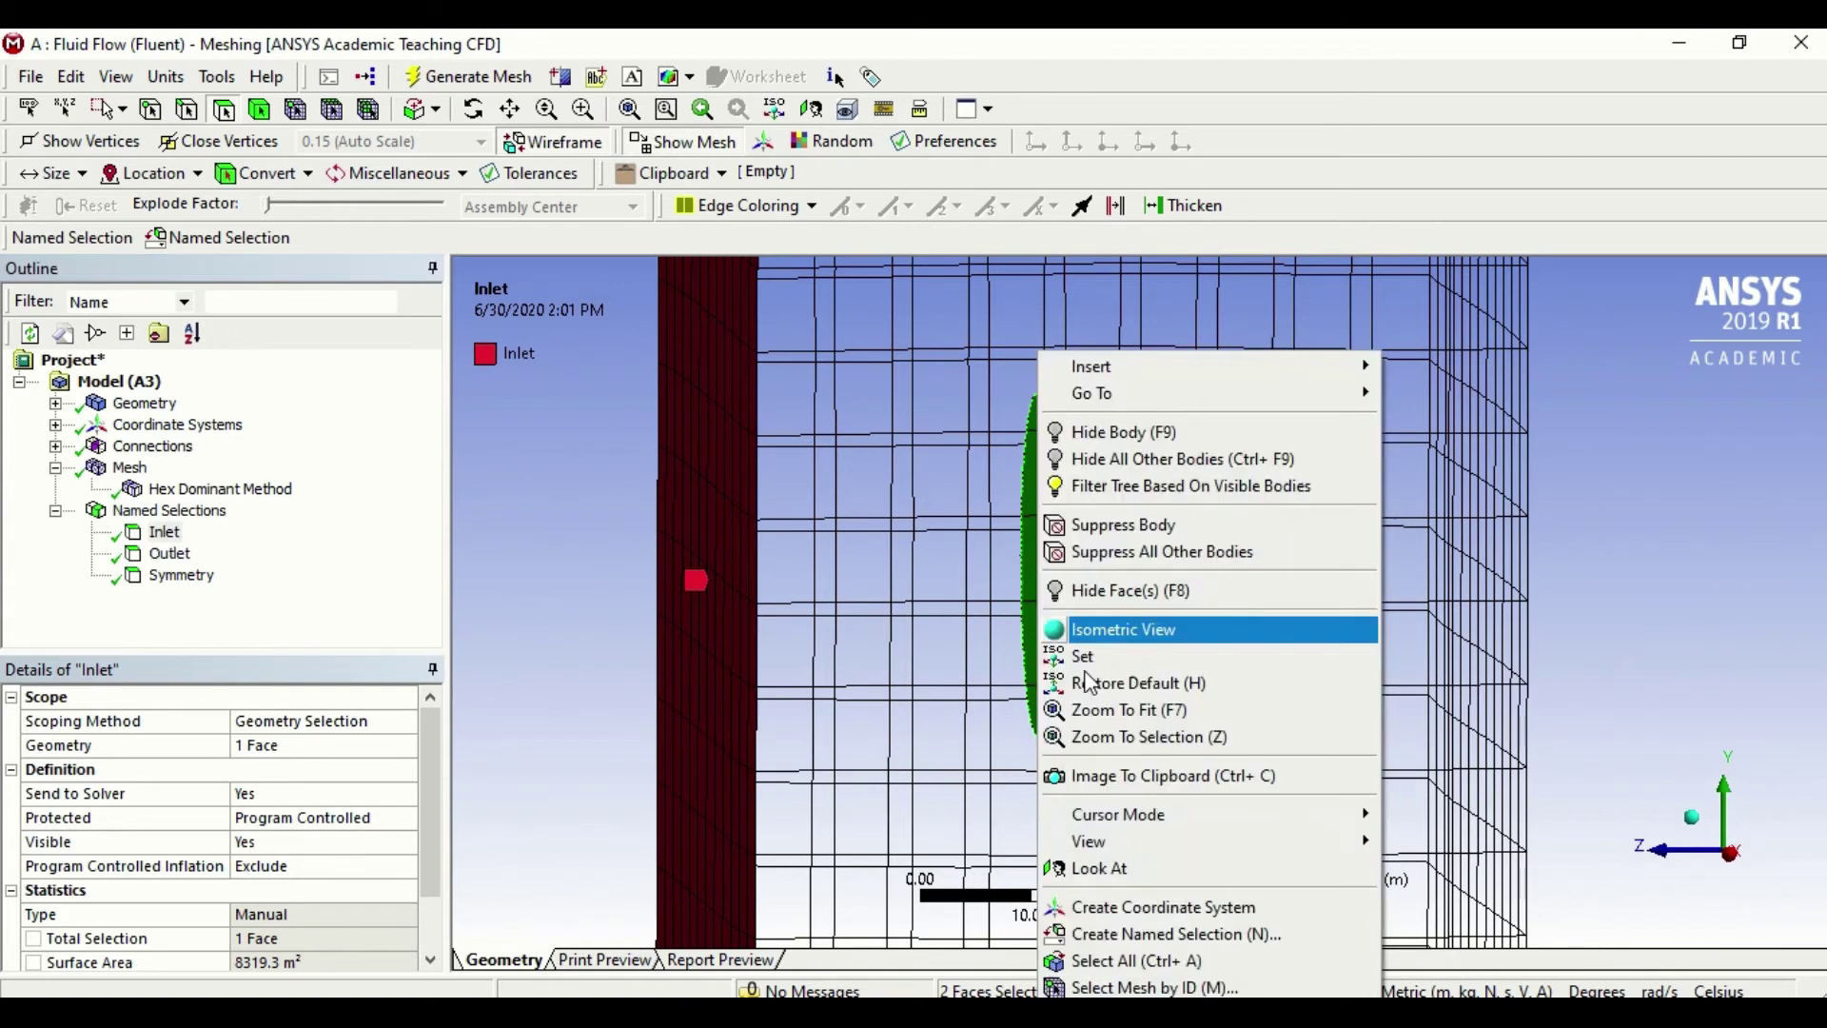
# Name the selected front faces of the disc 'Circle Front Wall'
pyautogui.click(1203, 934)
pyautogui.write('Circle ')
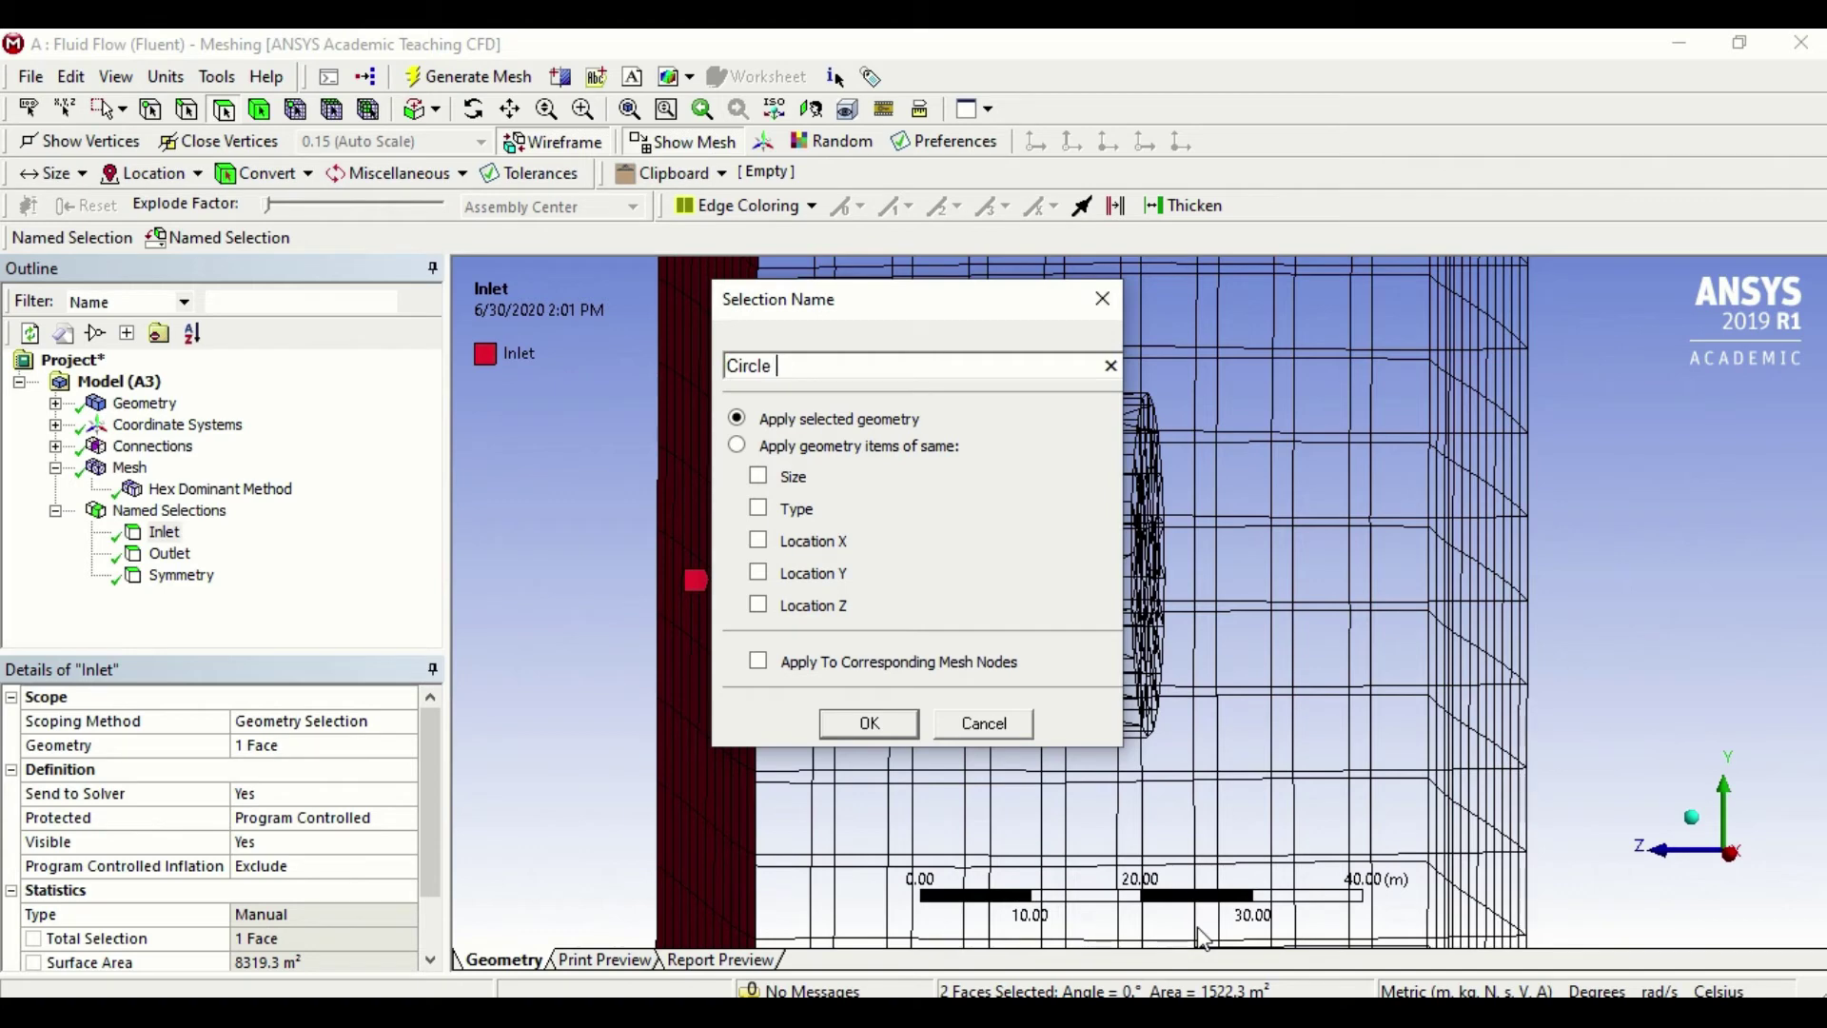
pyautogui.write('Front Wall')
pyautogui.press('Return')
# Box-select the disc's two back faces and name them 'Circle Back Wall'
pyautogui.moveTo(1130, 334); pyautogui.dragTo(1240, 787)
pyautogui.rightClick(1154, 595)
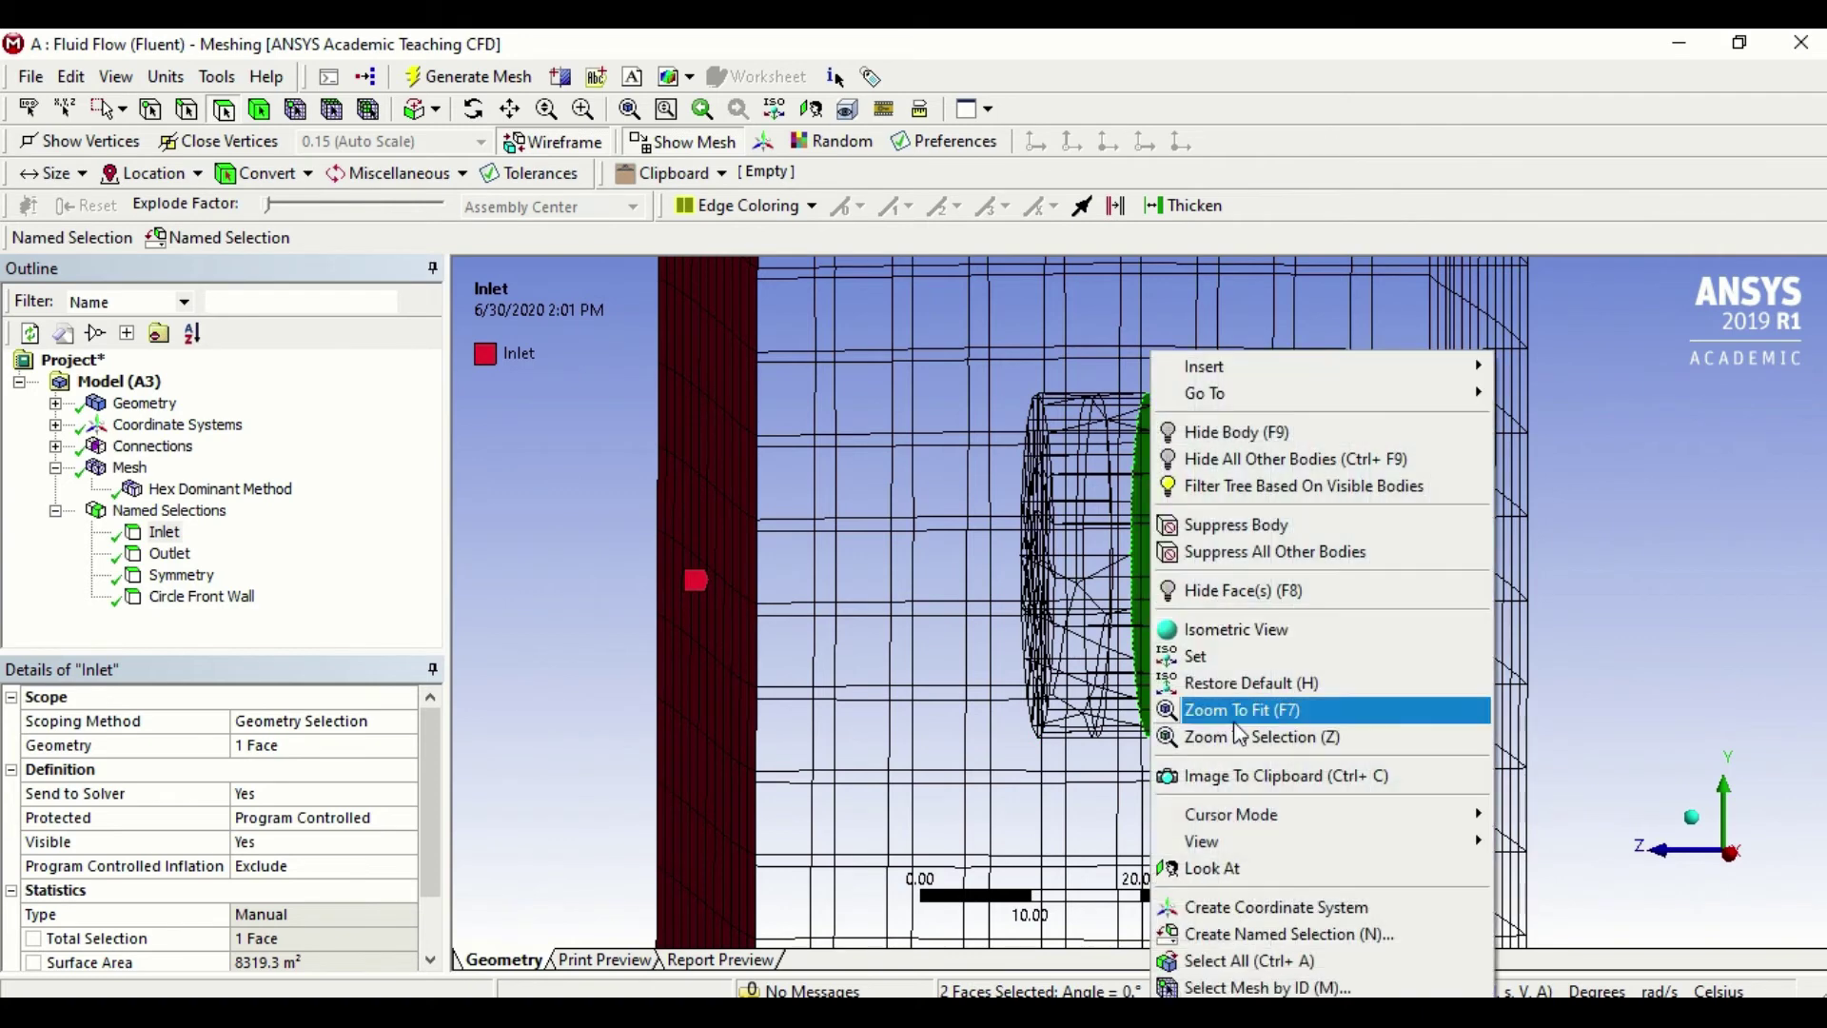
pyautogui.click(1275, 934)
pyautogui.write('Circle Back Wall')
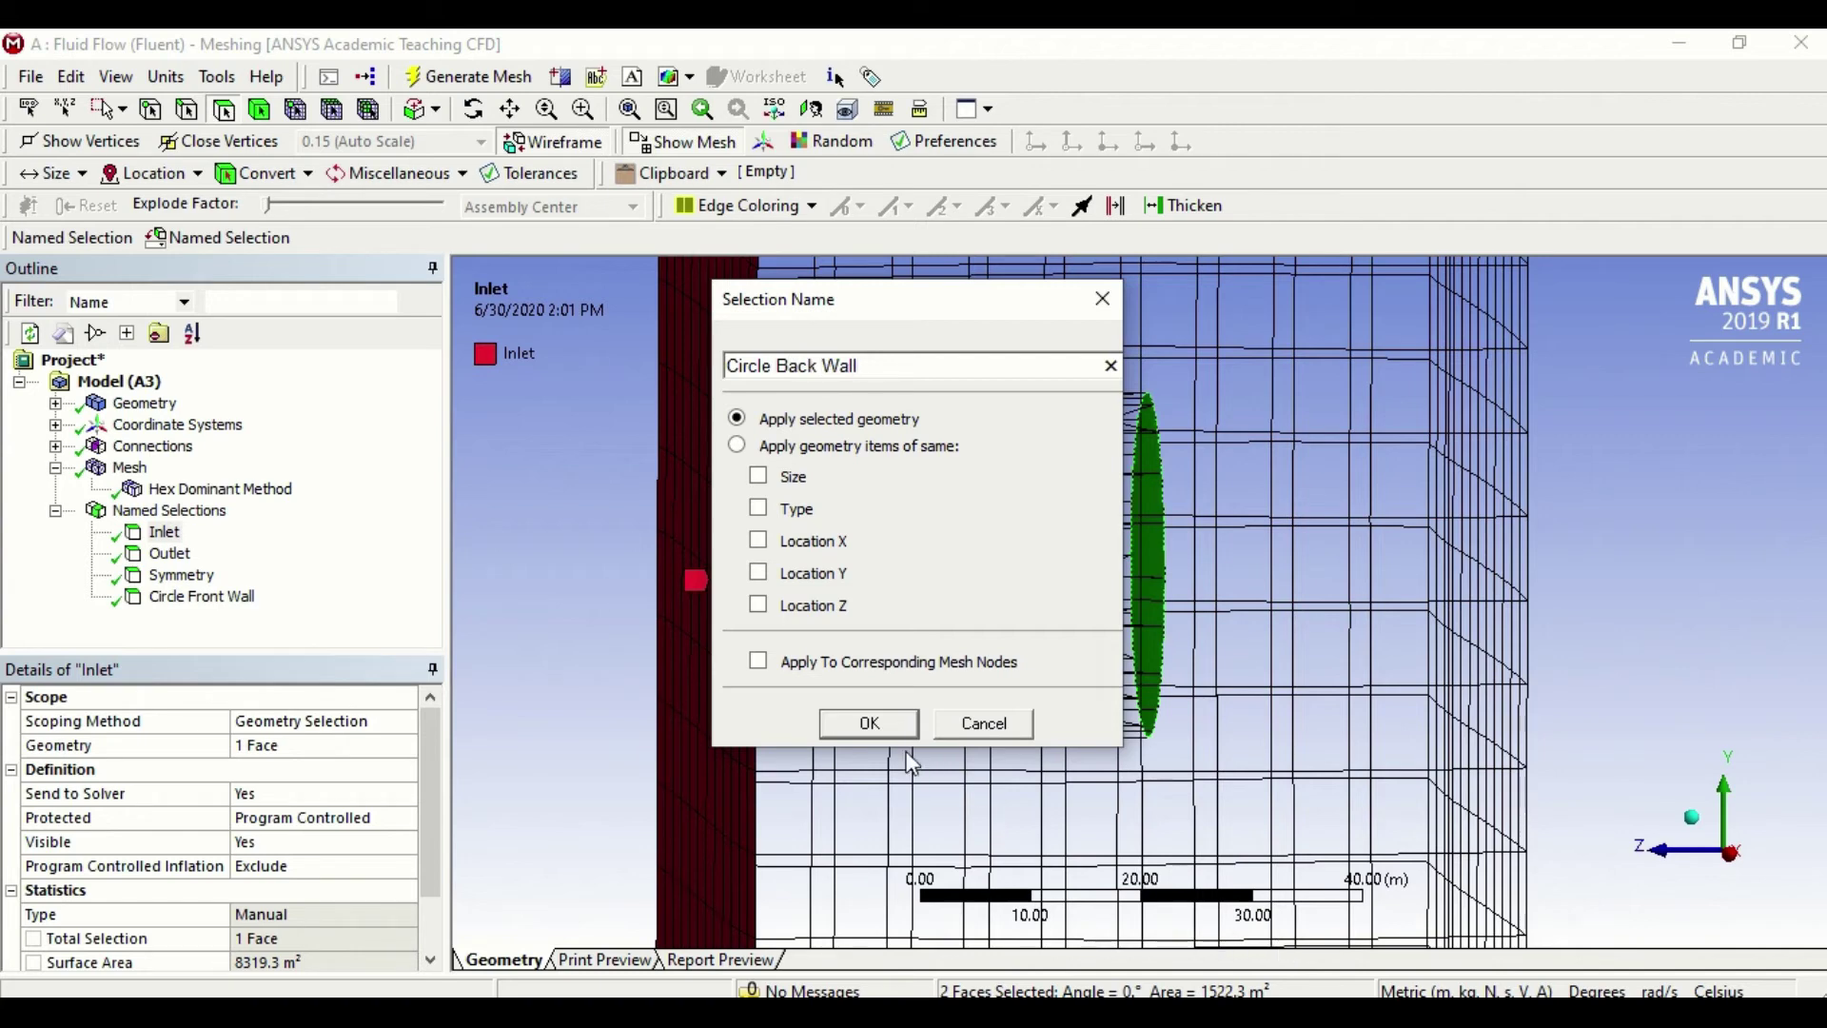
pyautogui.click(870, 725)
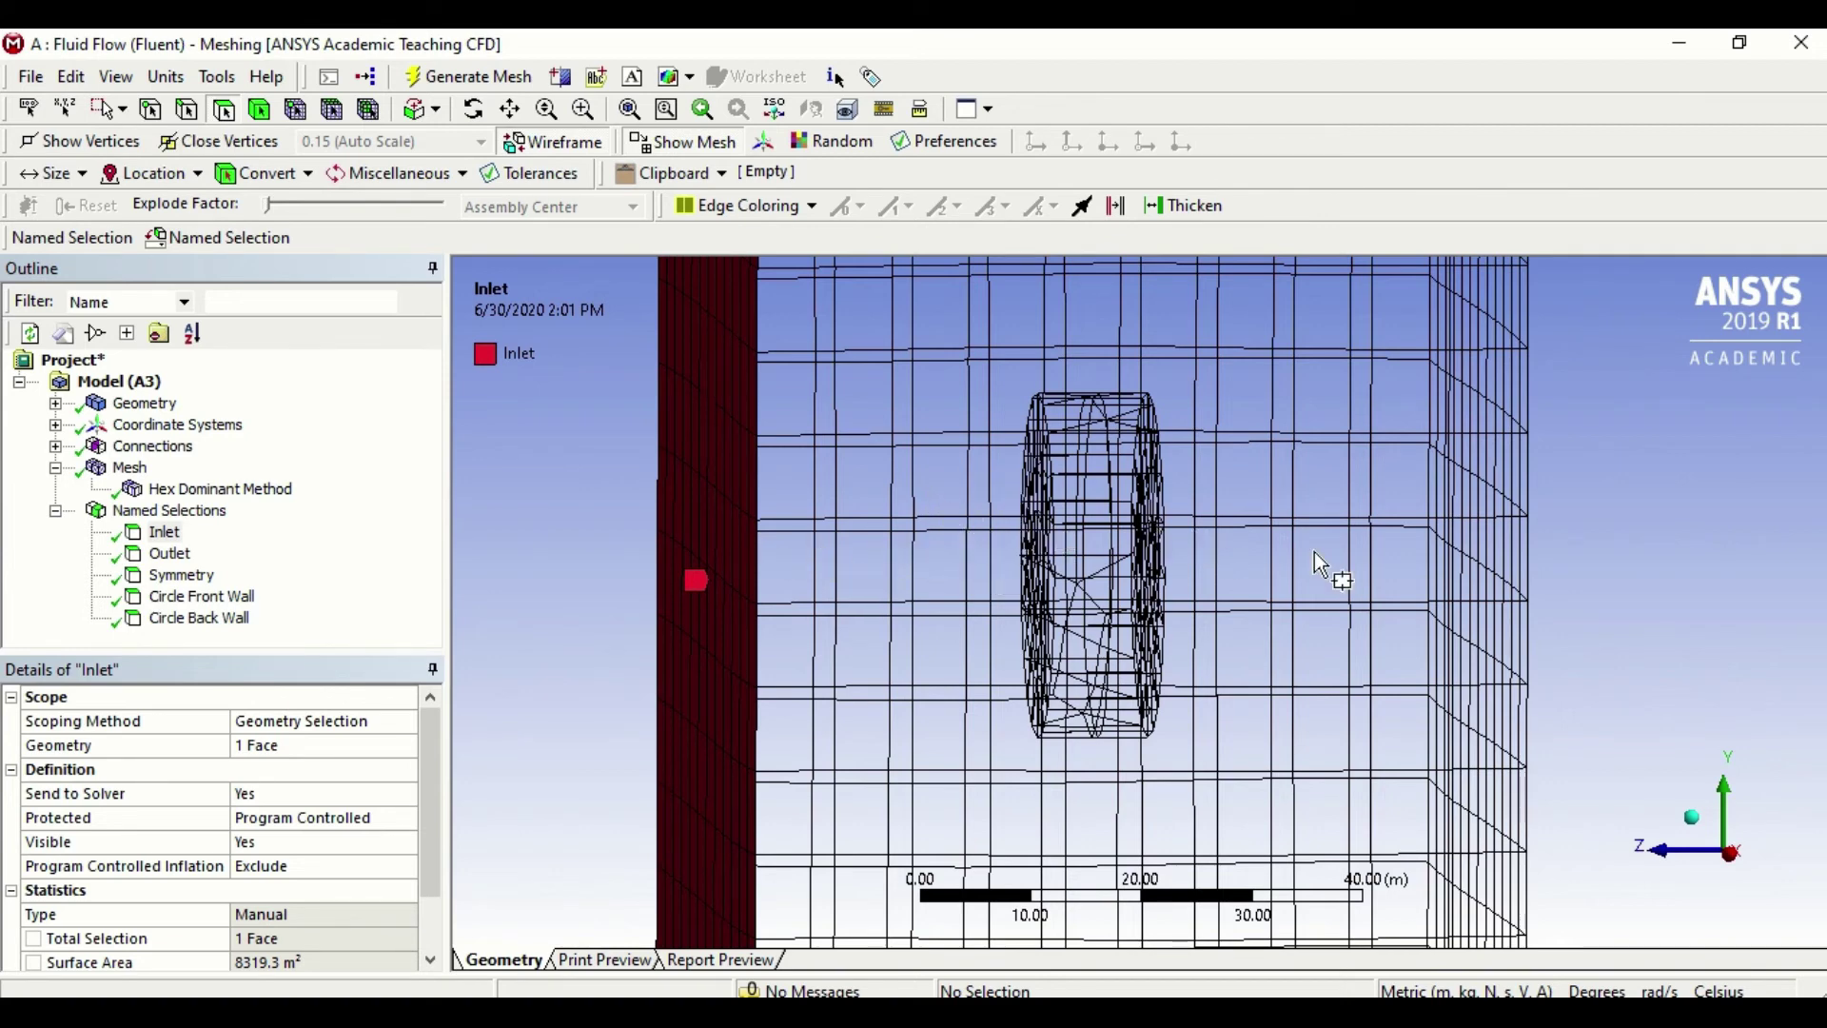
pyautogui.press('F7')
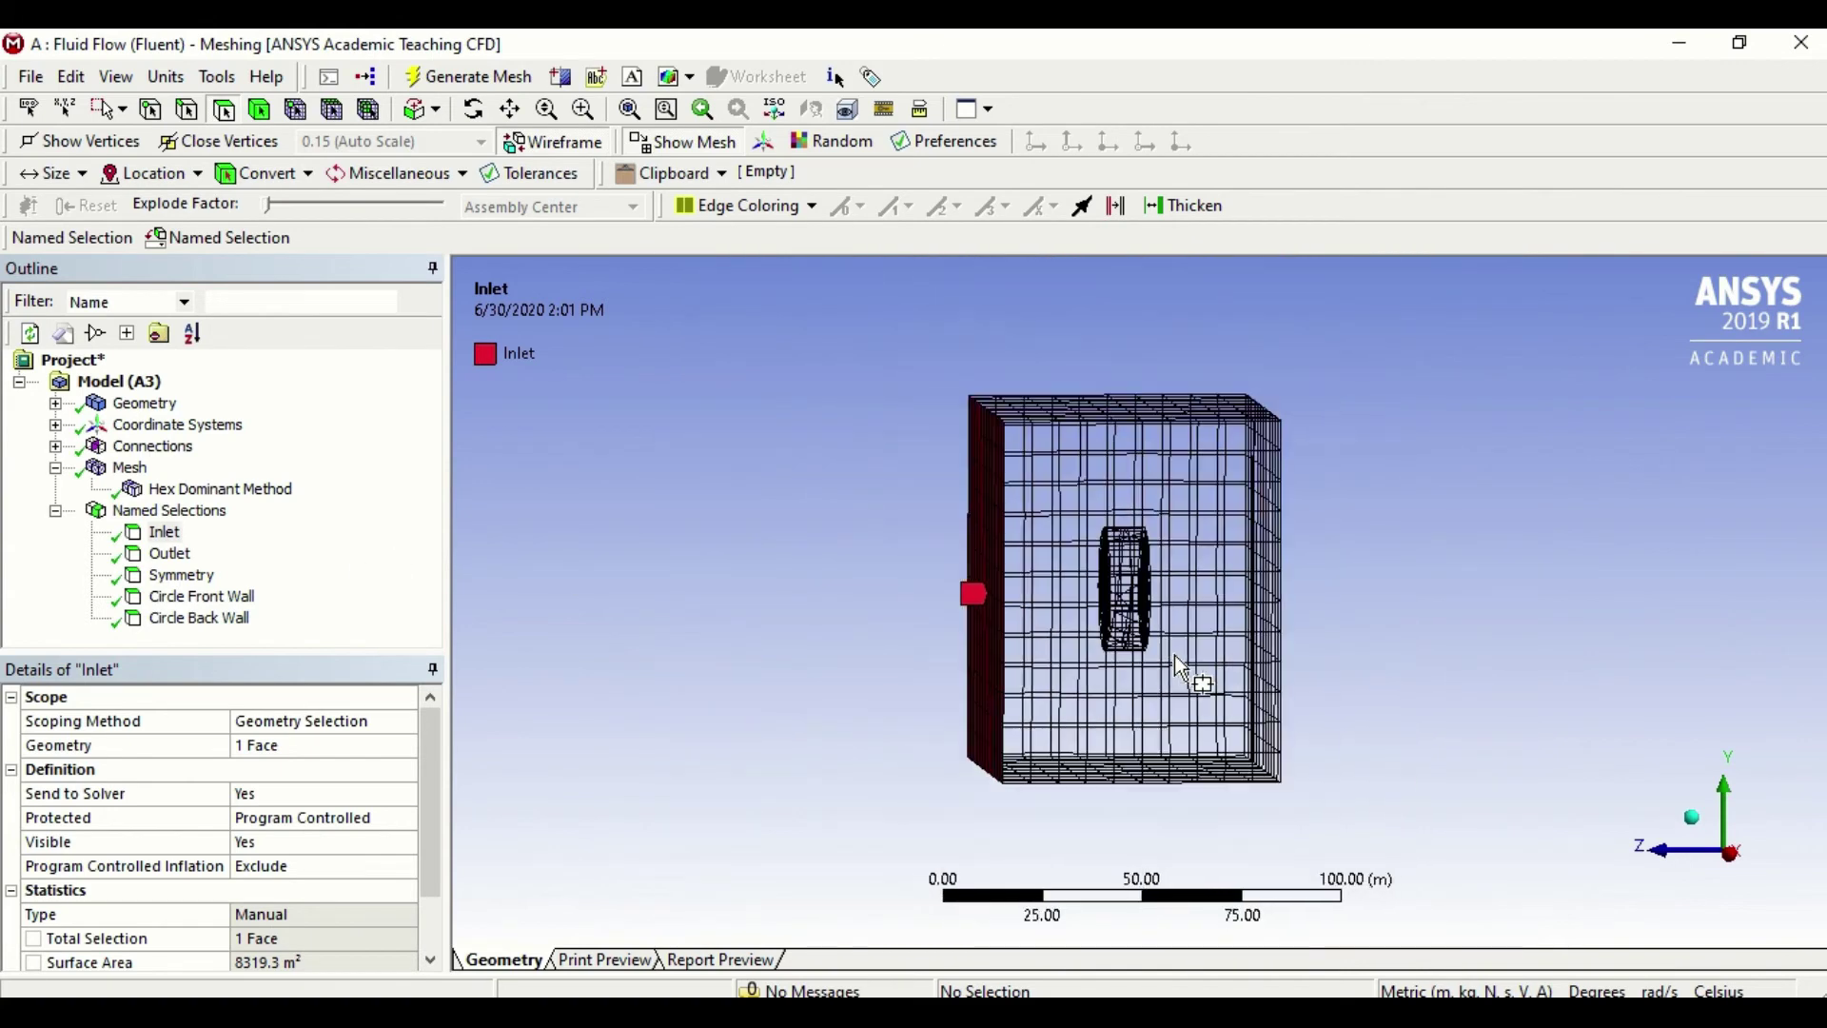
# Inspect the Inlet, Outlet and Symmetry named selections while rotating the box mesh
pyautogui.click(166, 532)
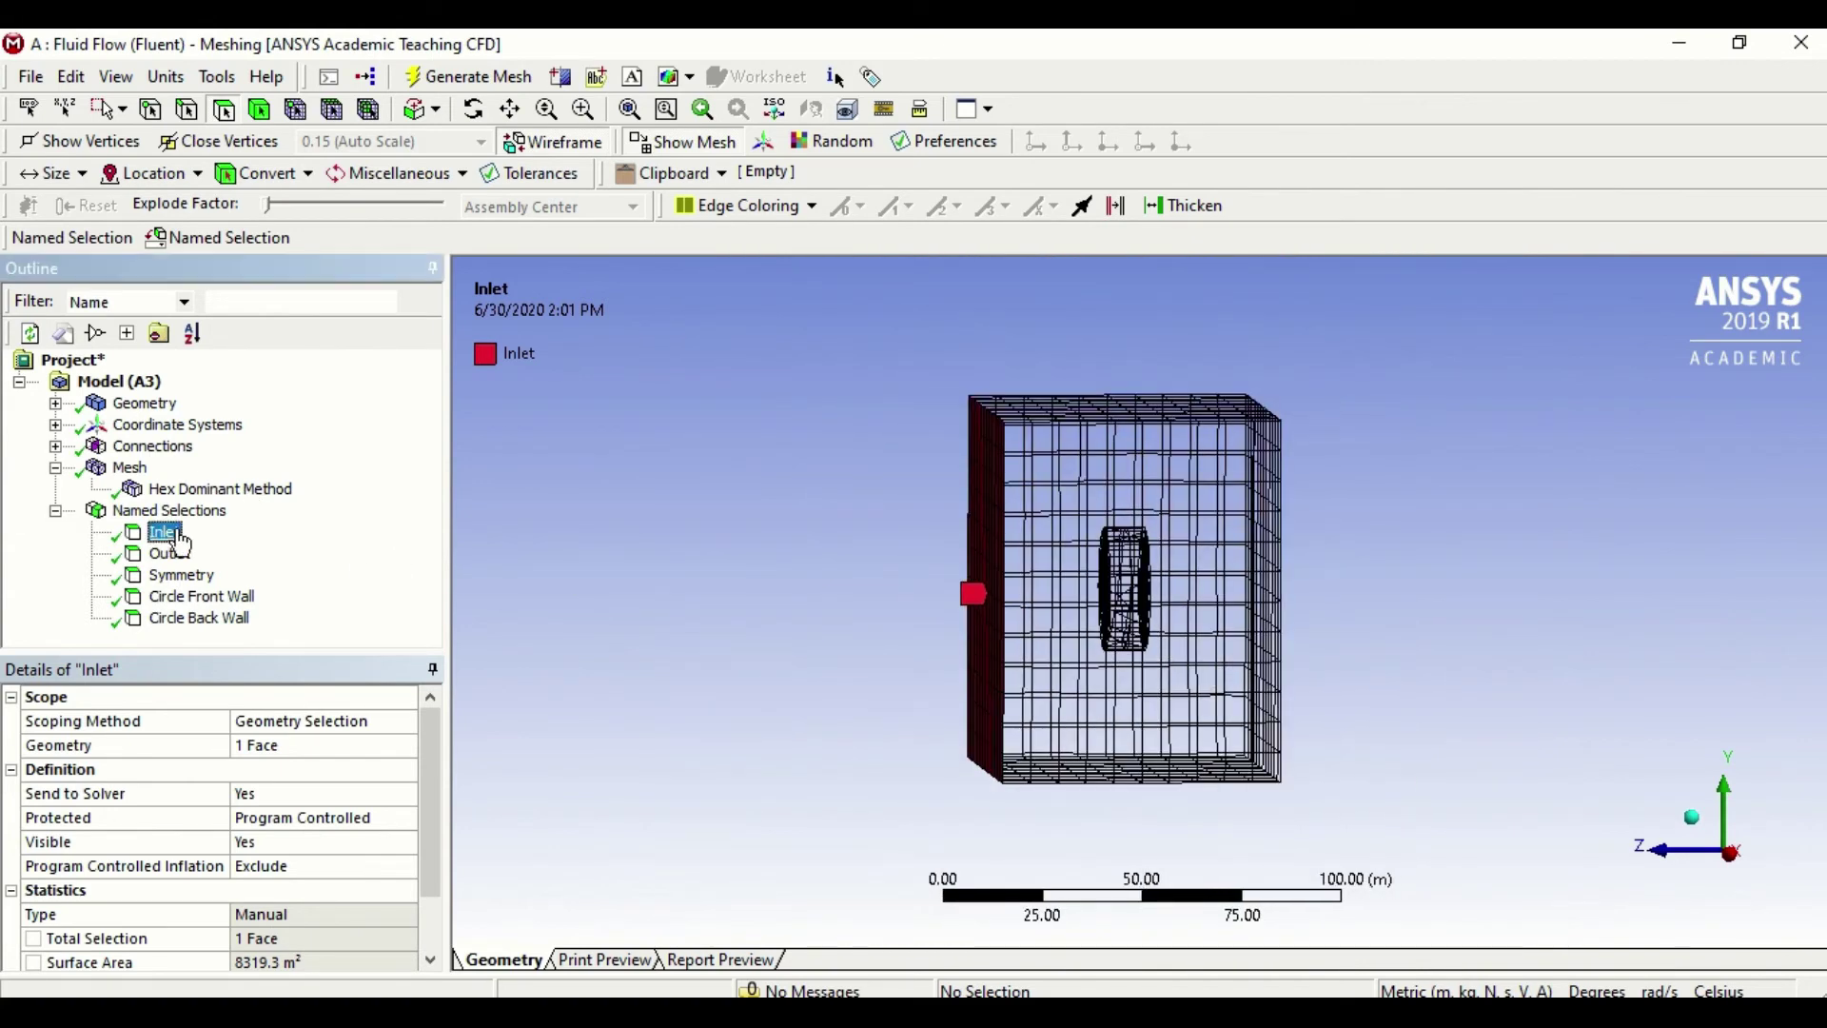
pyautogui.click(166, 554)
pyautogui.moveTo(1411, 652); pyautogui.dragTo(1333, 664, button='middle')
pyautogui.click(202, 575)
pyautogui.moveTo(786, 616); pyautogui.dragTo(1242, 609, button='middle')
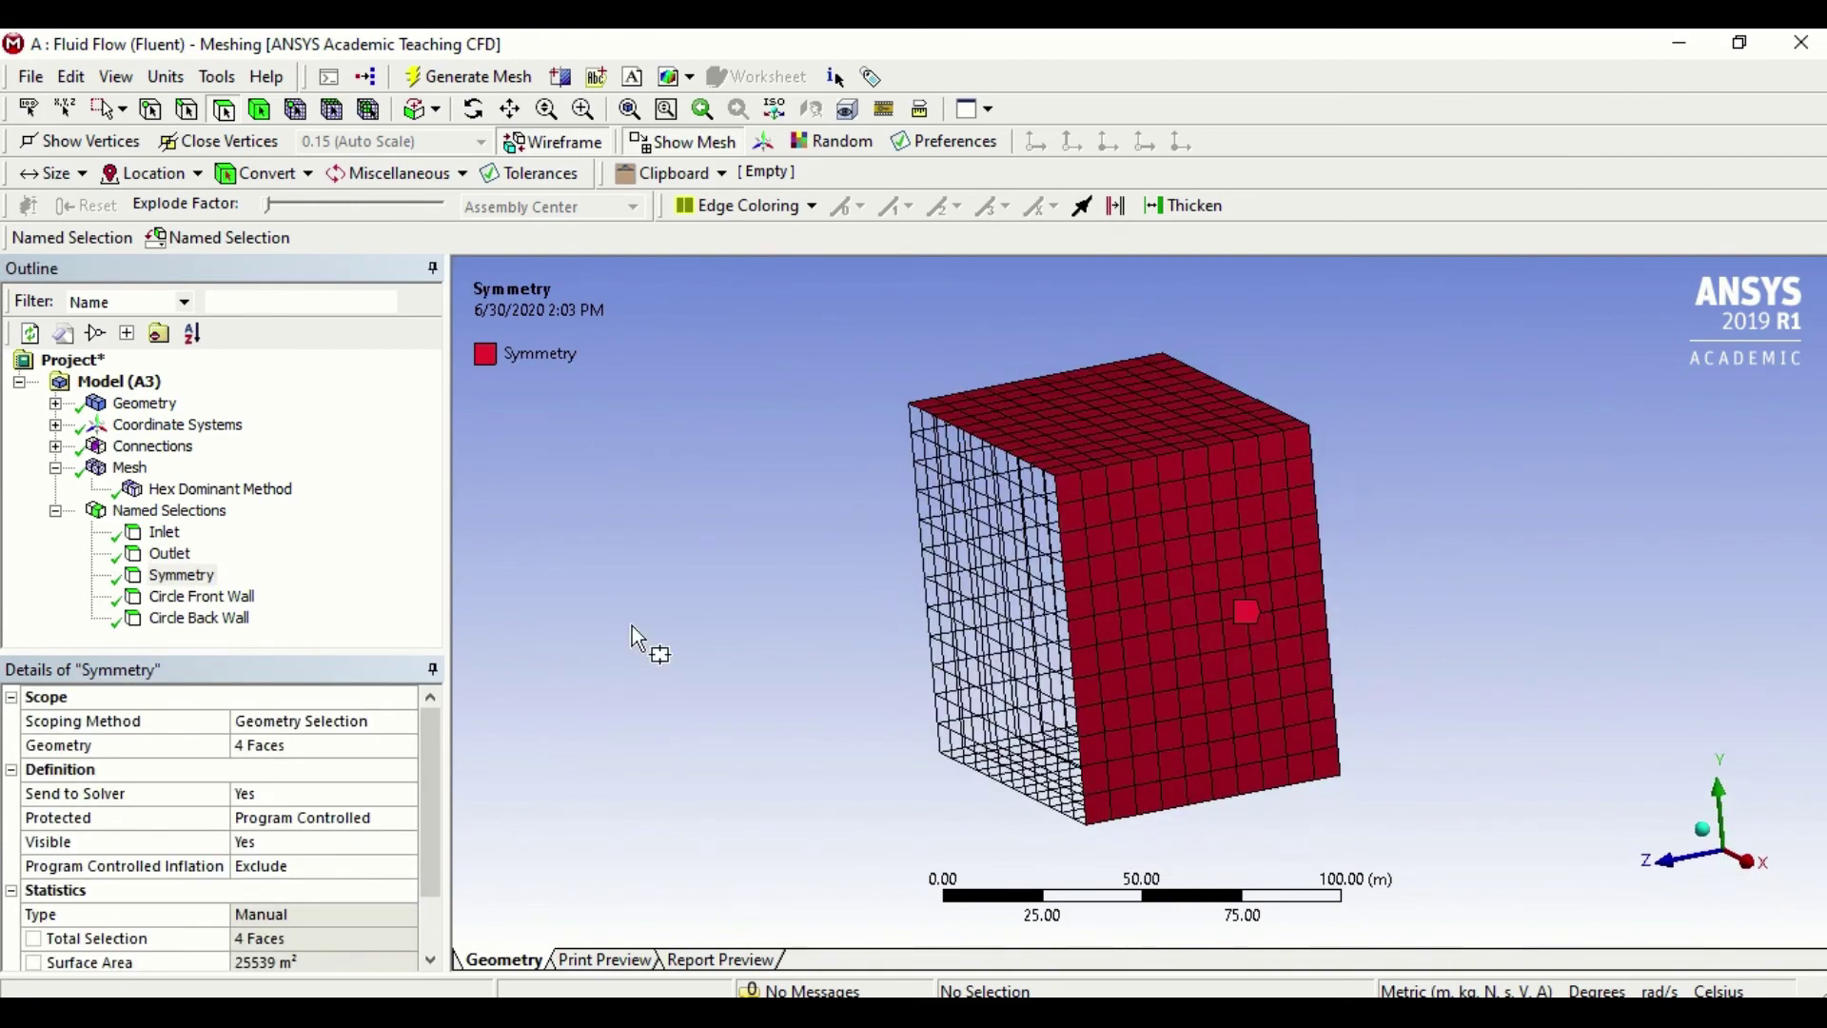
# Check the Circle Front Wall and Circle Back Wall faces, then close ANSYS Meshing
pyautogui.click(186, 596)
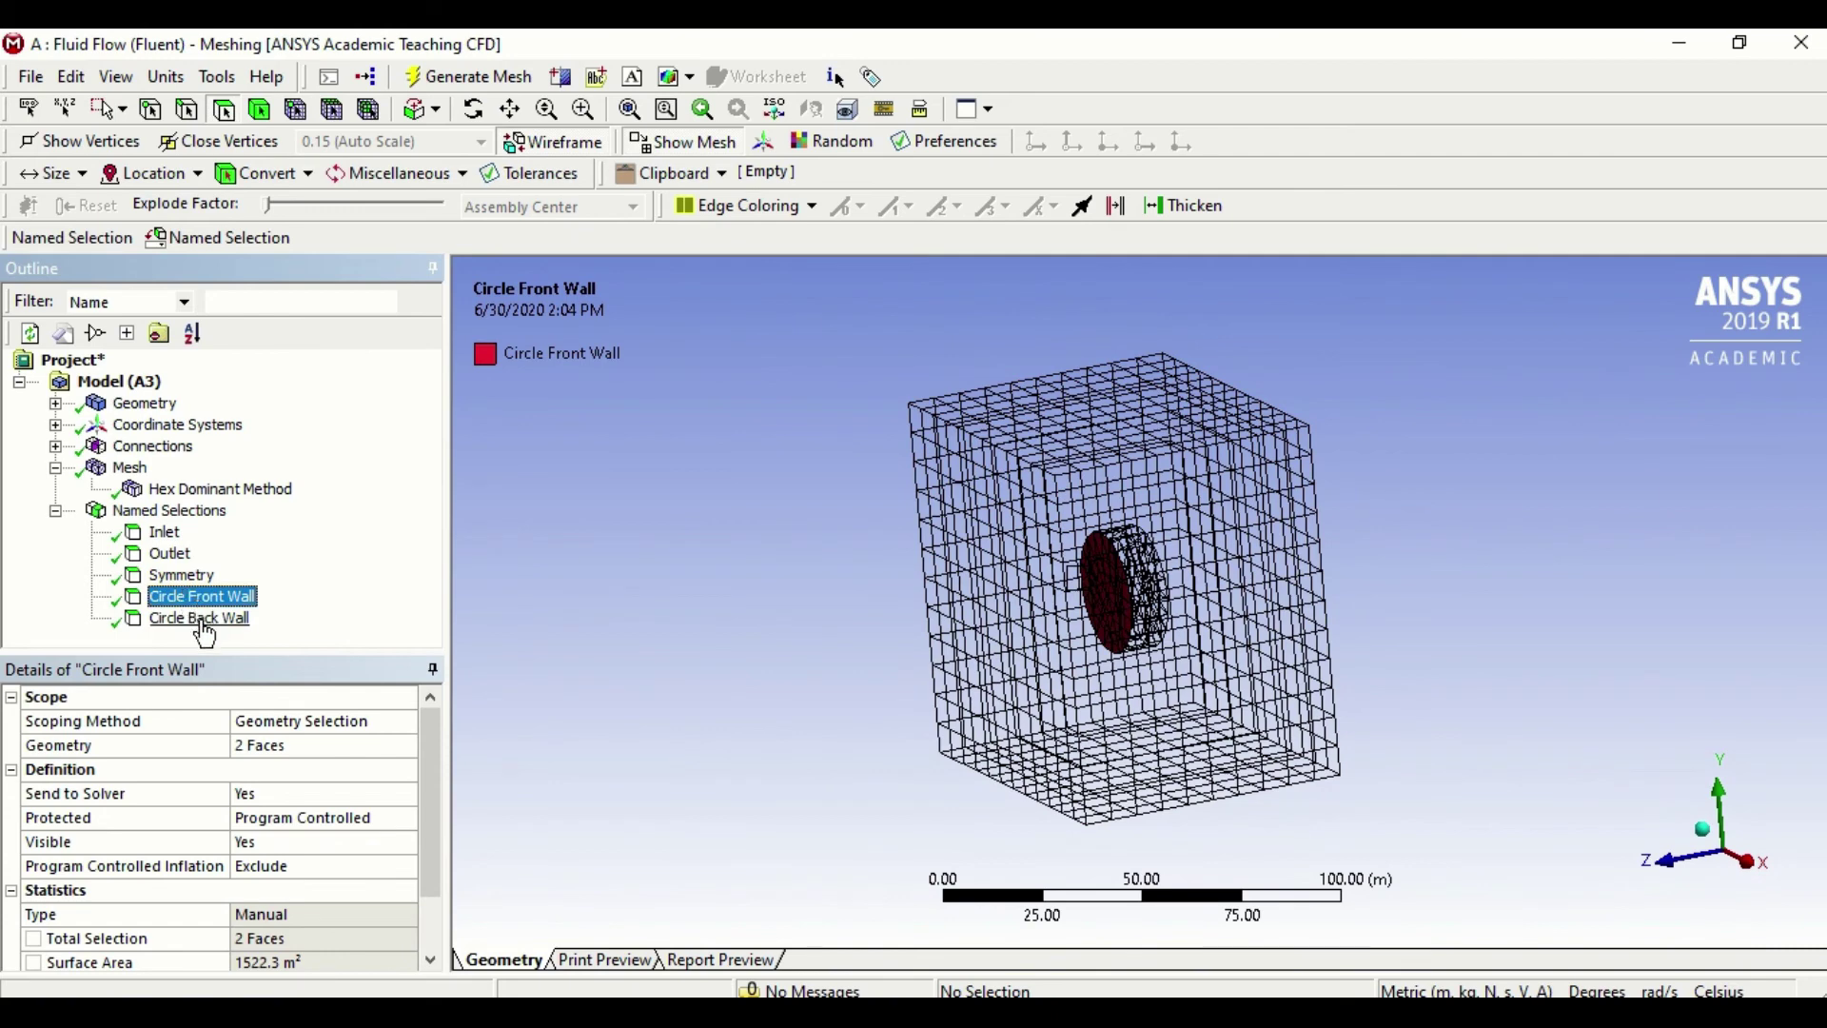
pyautogui.click(205, 619)
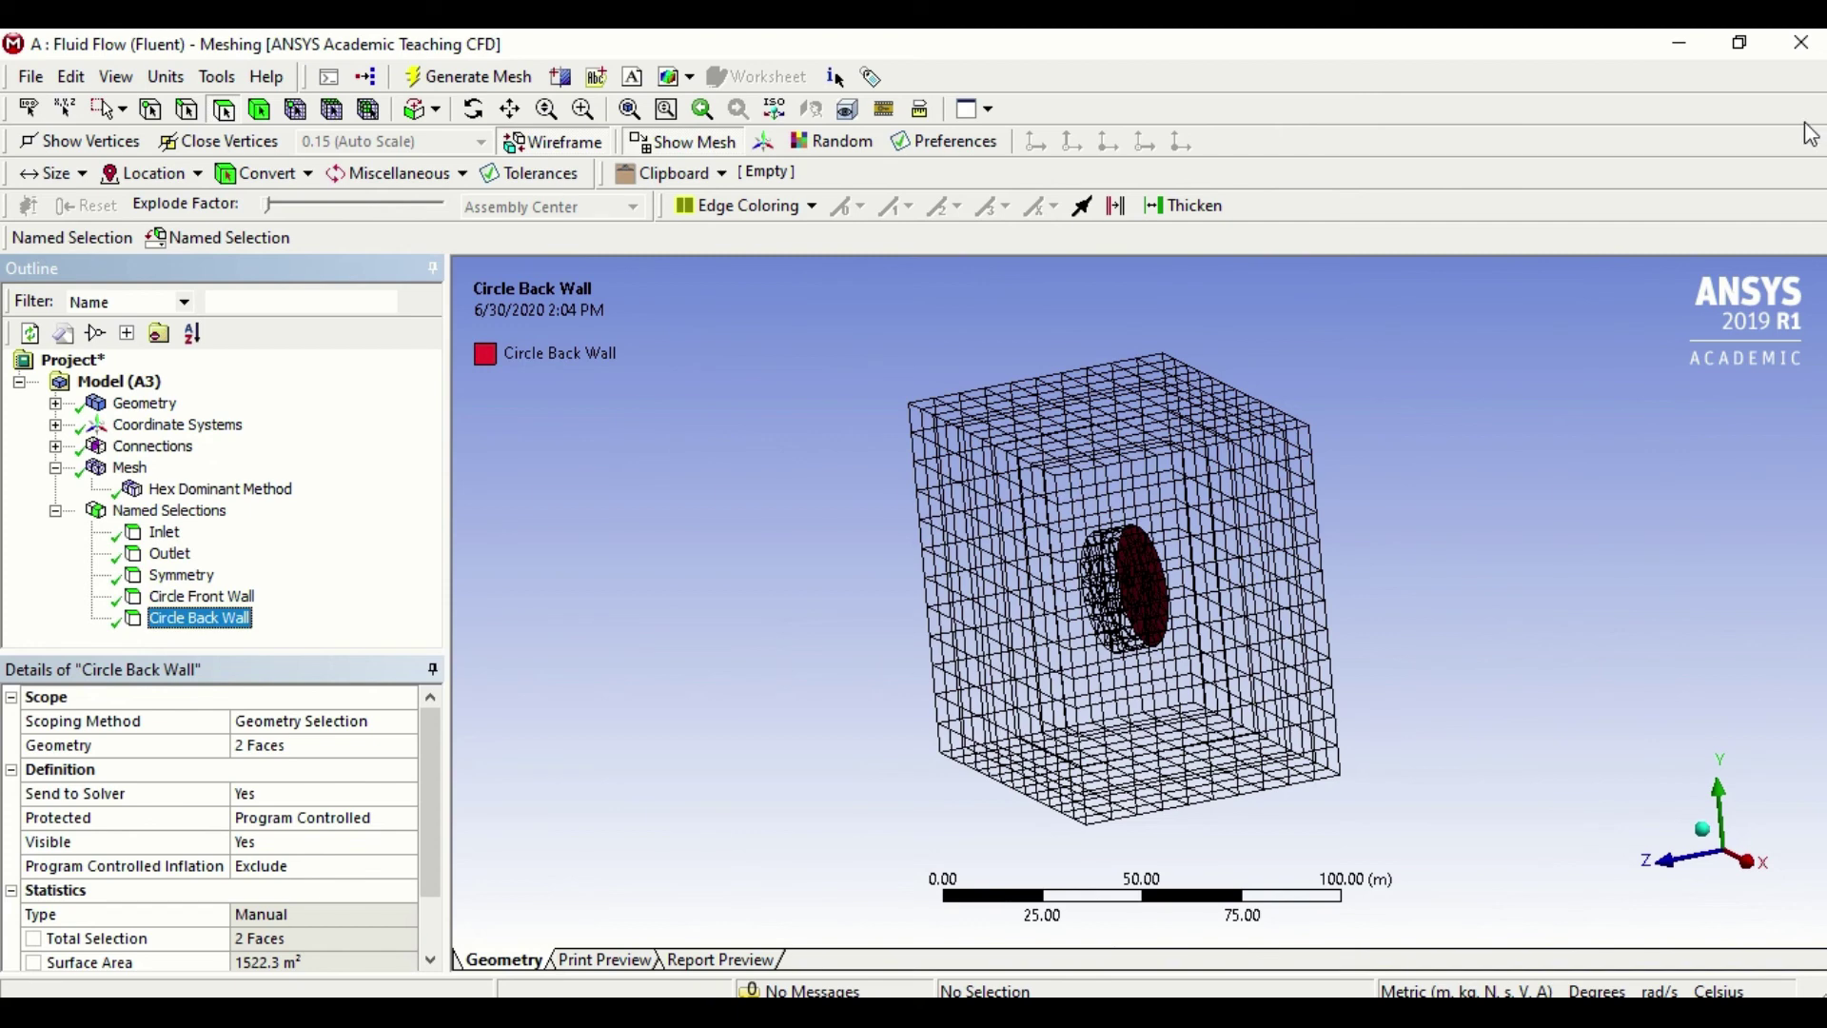
pyautogui.click(1799, 46)
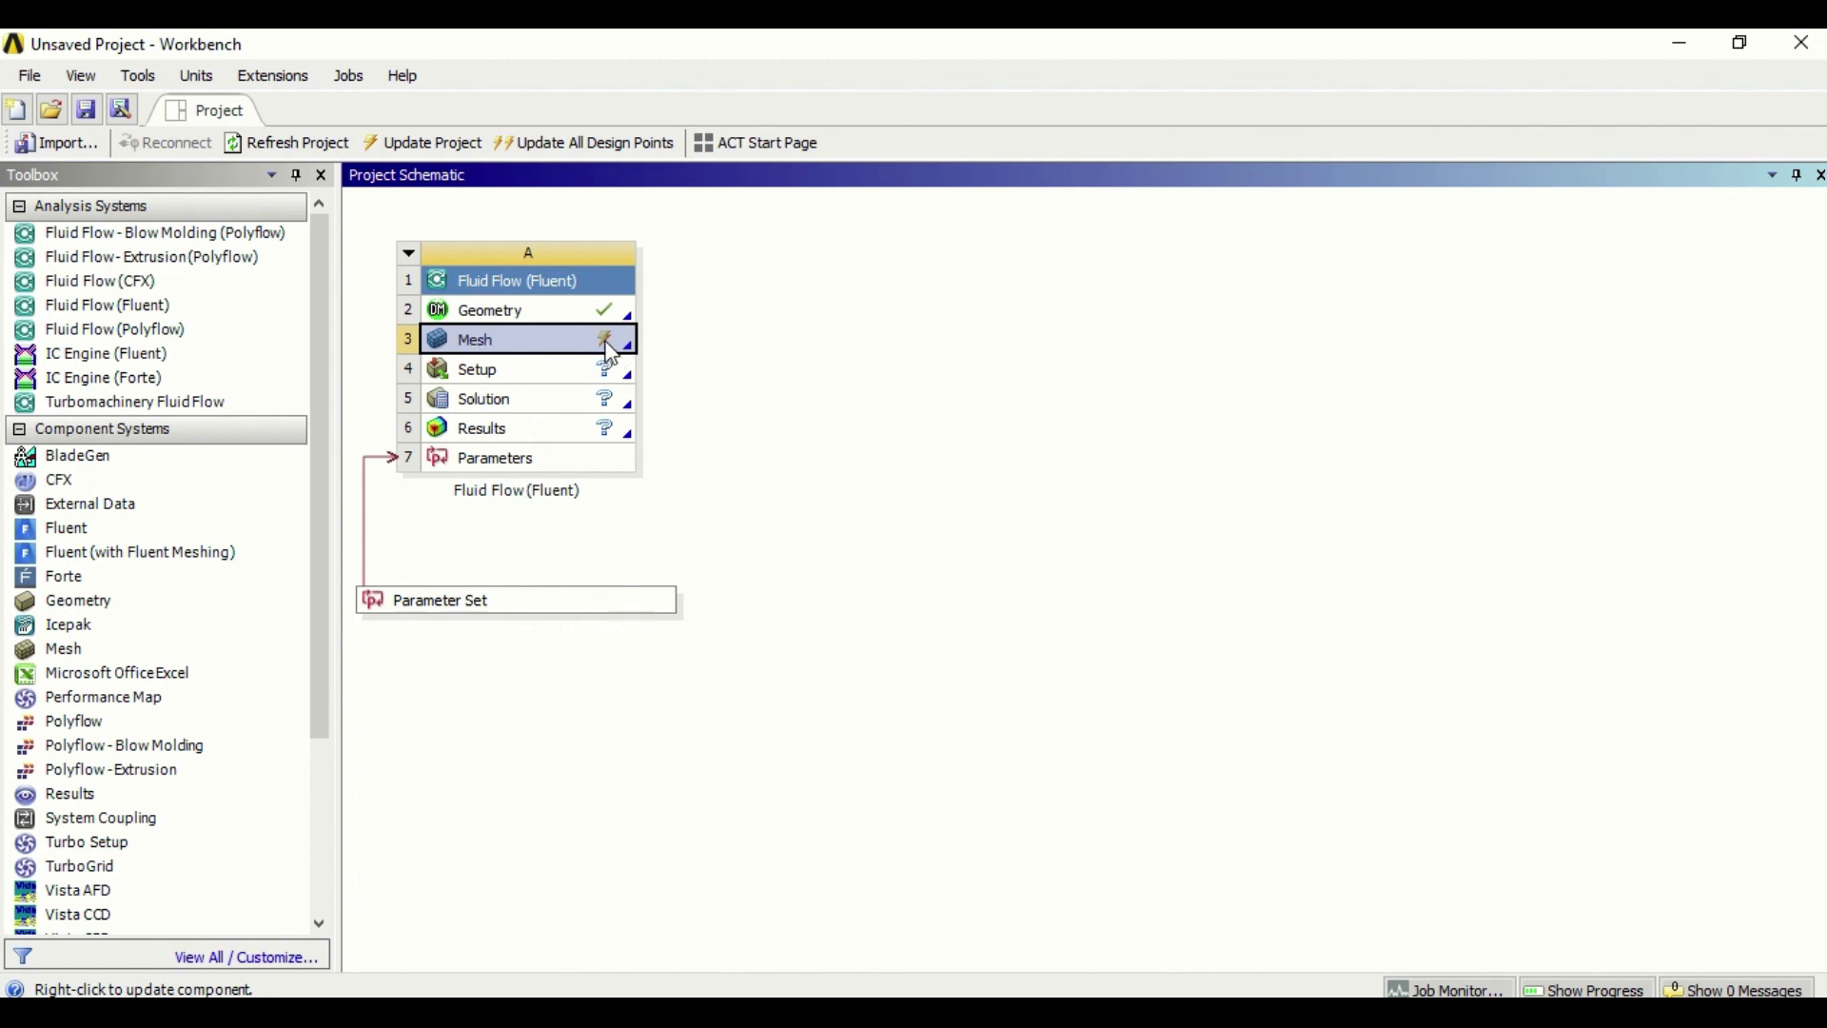
# Update the Mesh cell of the Fluid Flow (Fluent) system in the Project Schematic
pyautogui.rightClick(567, 351)
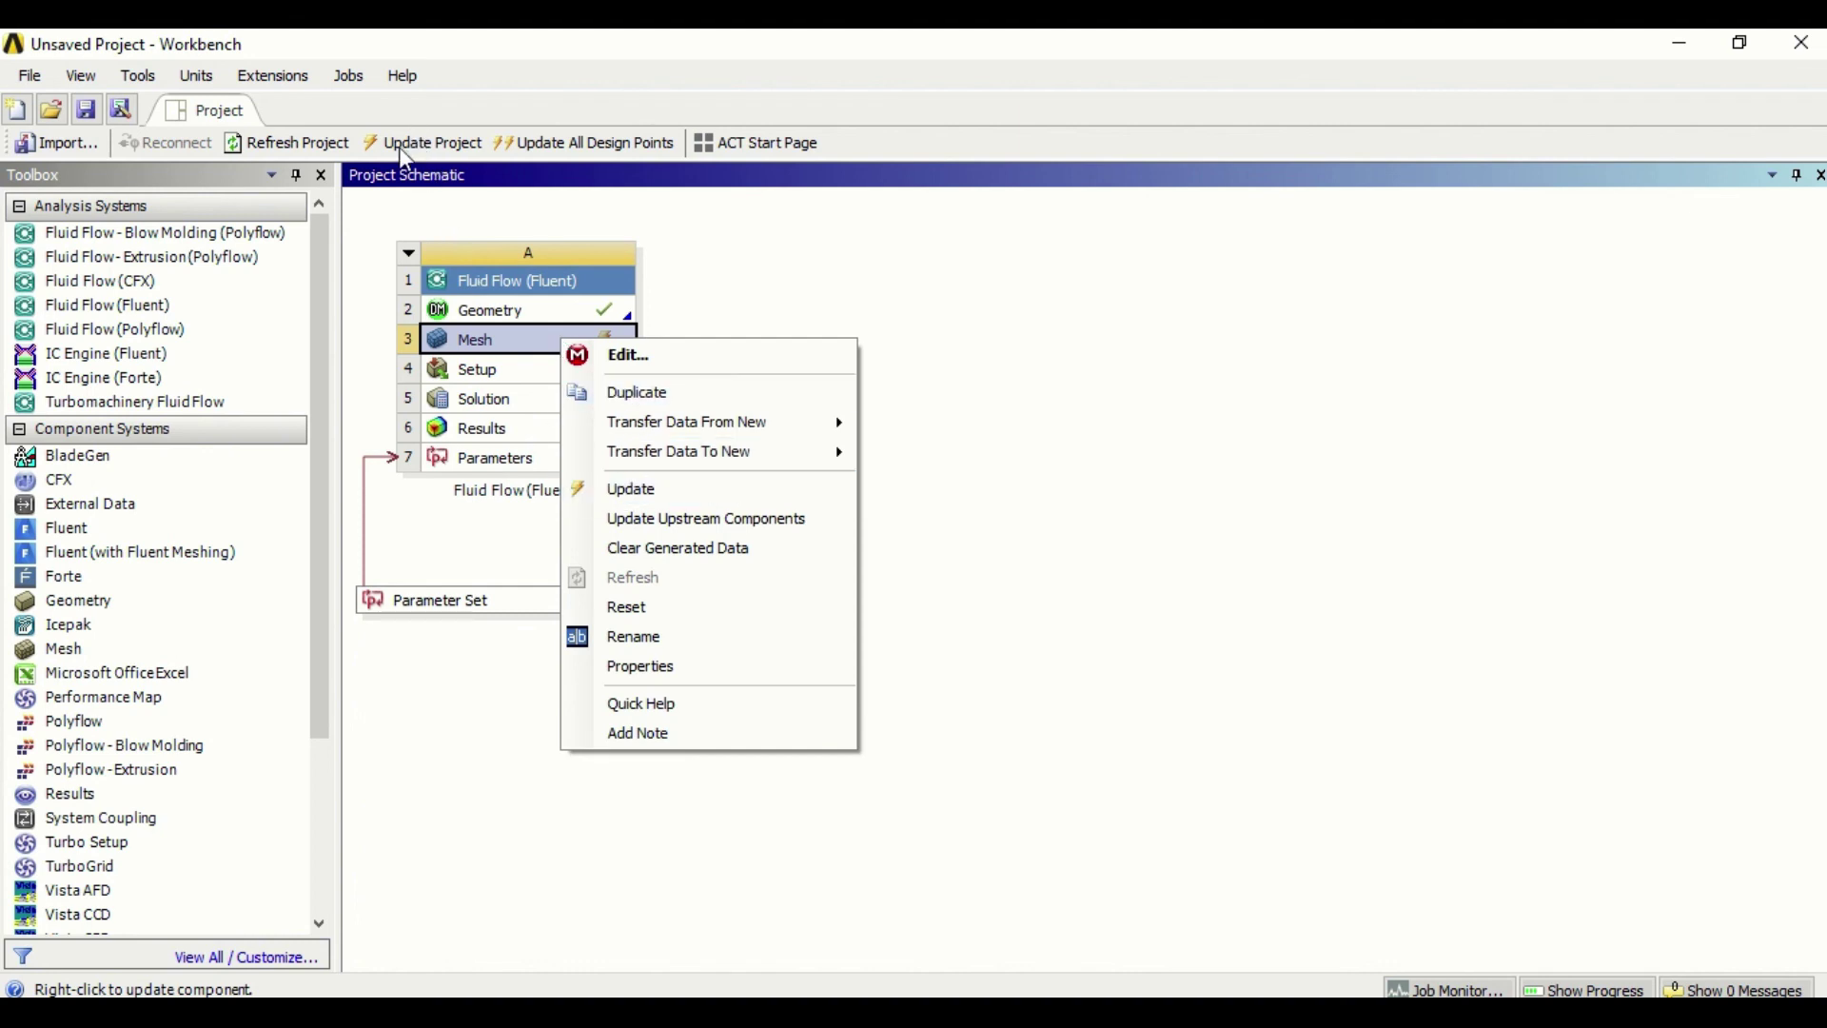
pyautogui.click(634, 490)
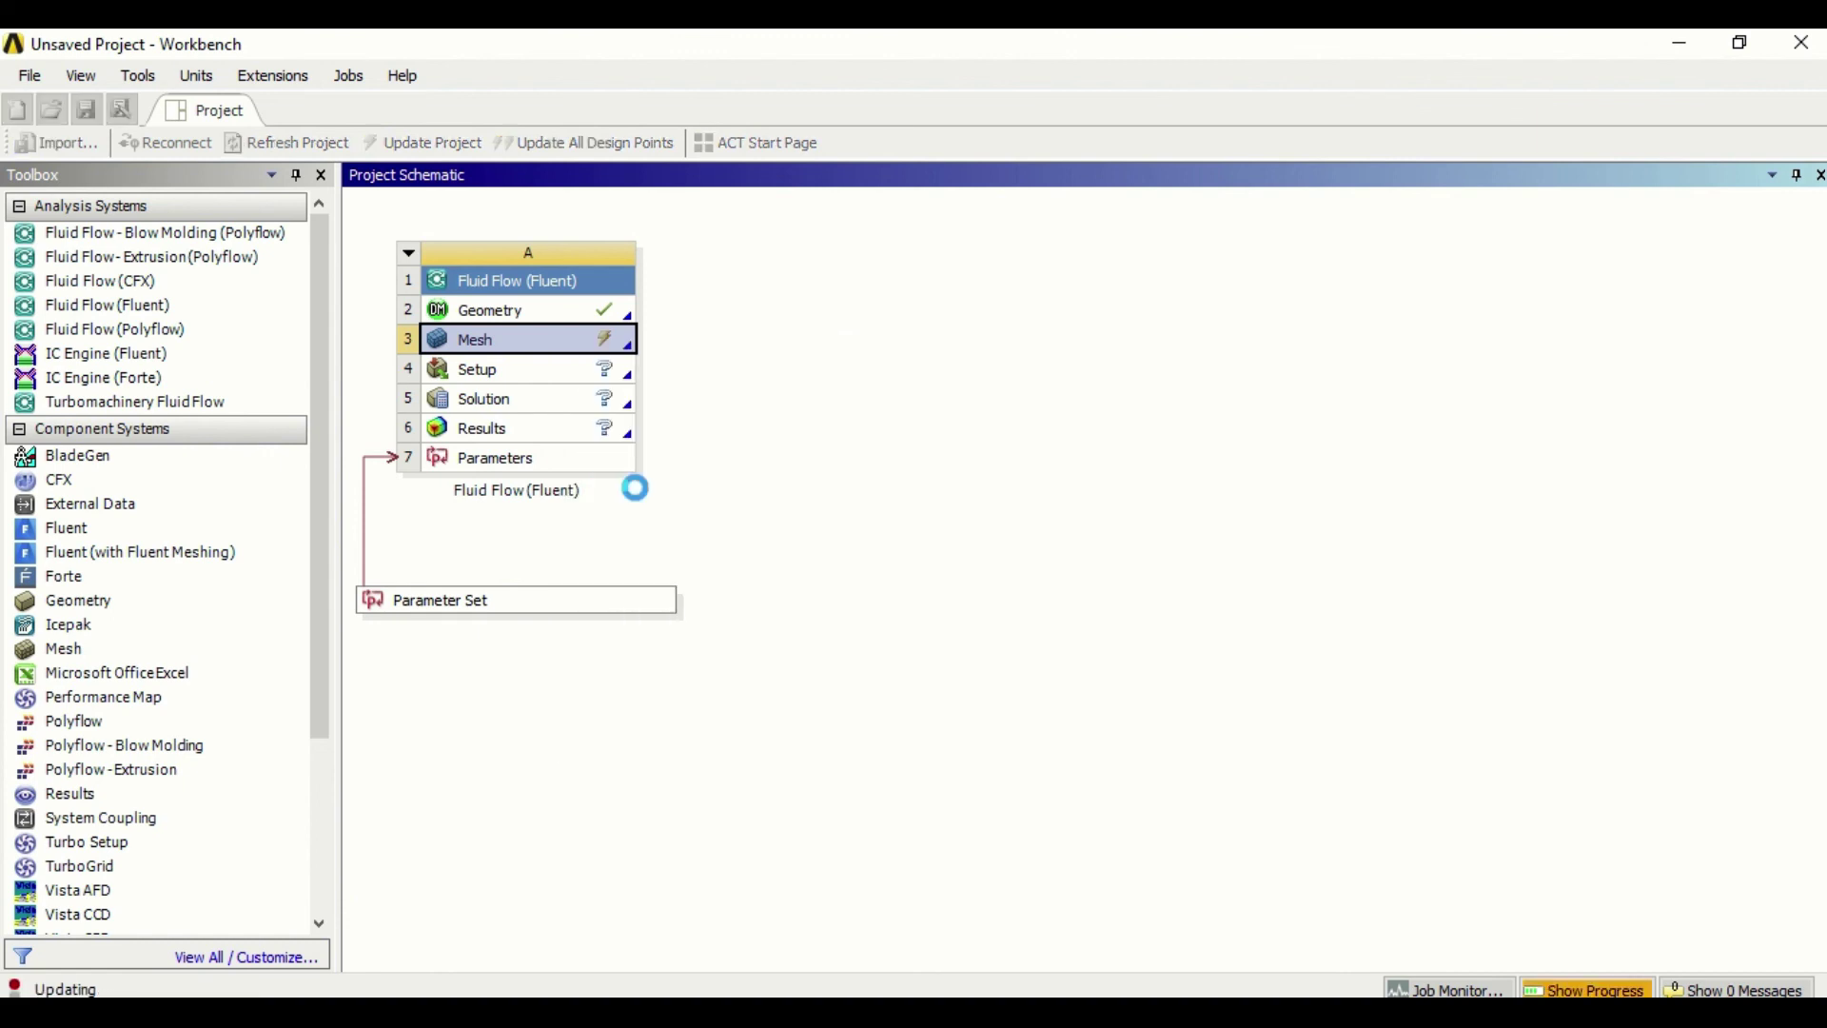